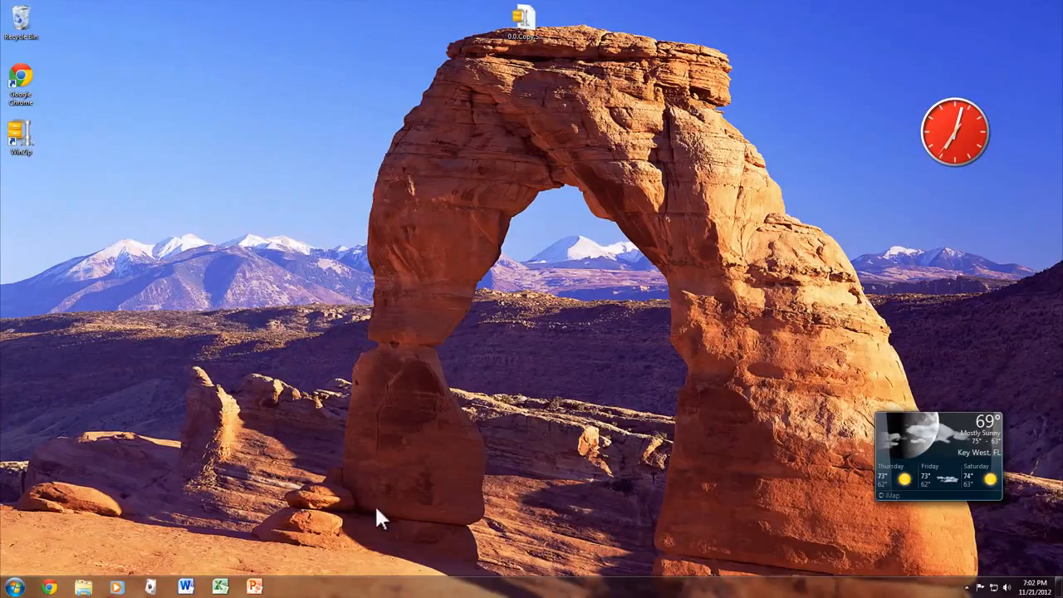
Look up Microsoft Word 2010 among the installed Microsoft Office programs and review its pinning options
{"action": "left_click", "coordinate": [13, 587]}
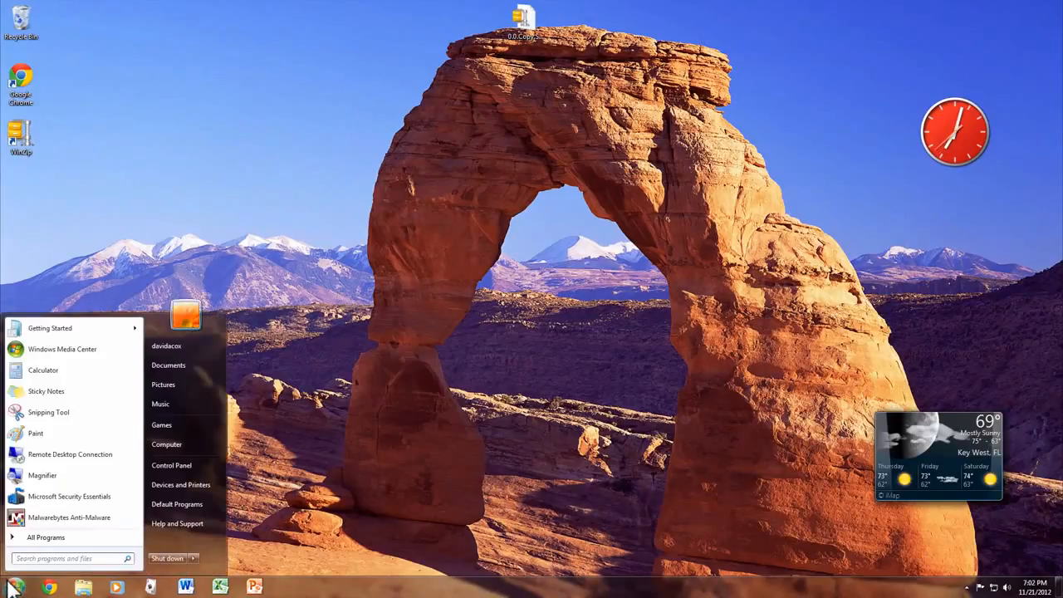
{"action": "left_click", "coordinate": [57, 539]}
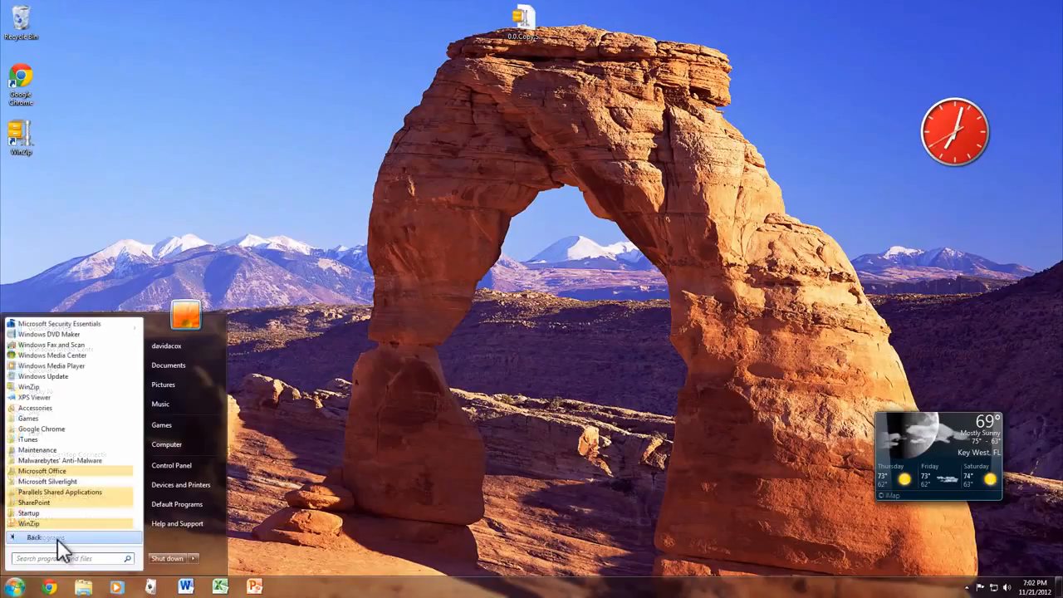
{"action": "left_click", "coordinate": [75, 470]}
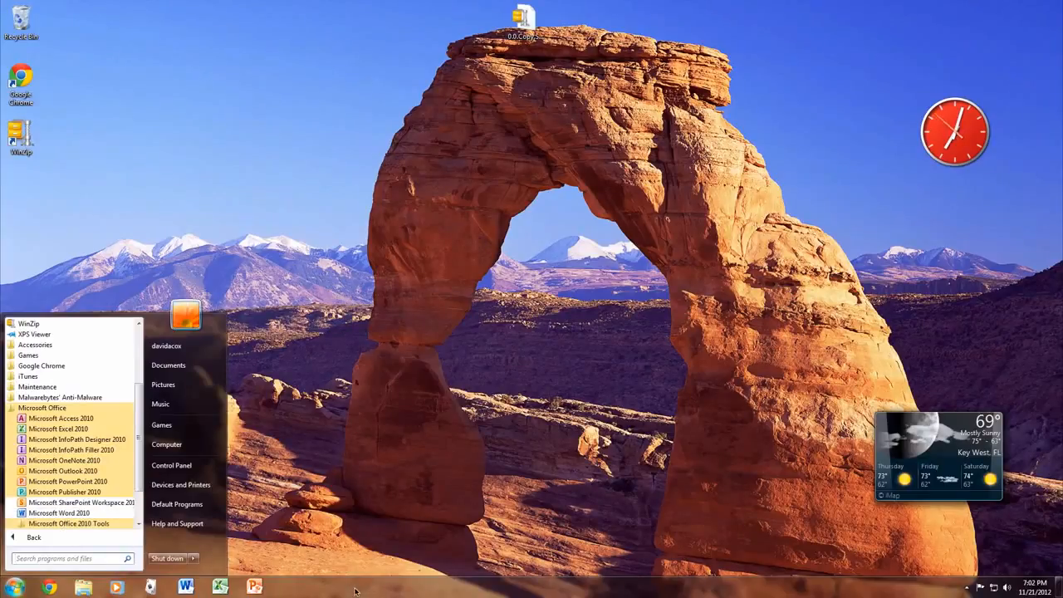
{"action": "right_click", "coordinate": [92, 512]}
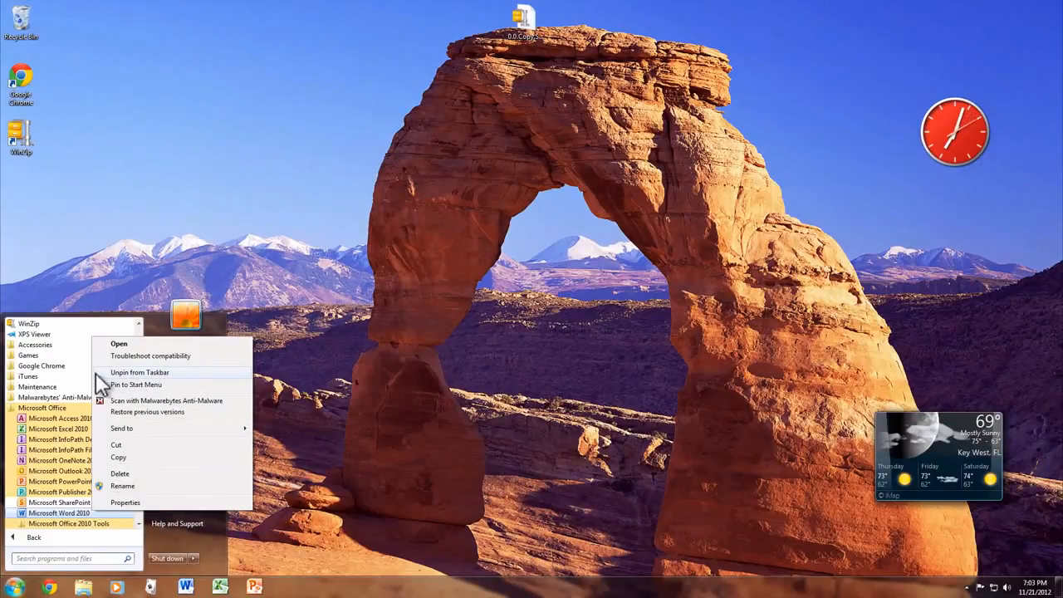
{"action": "left_click", "coordinate": [373, 365]}
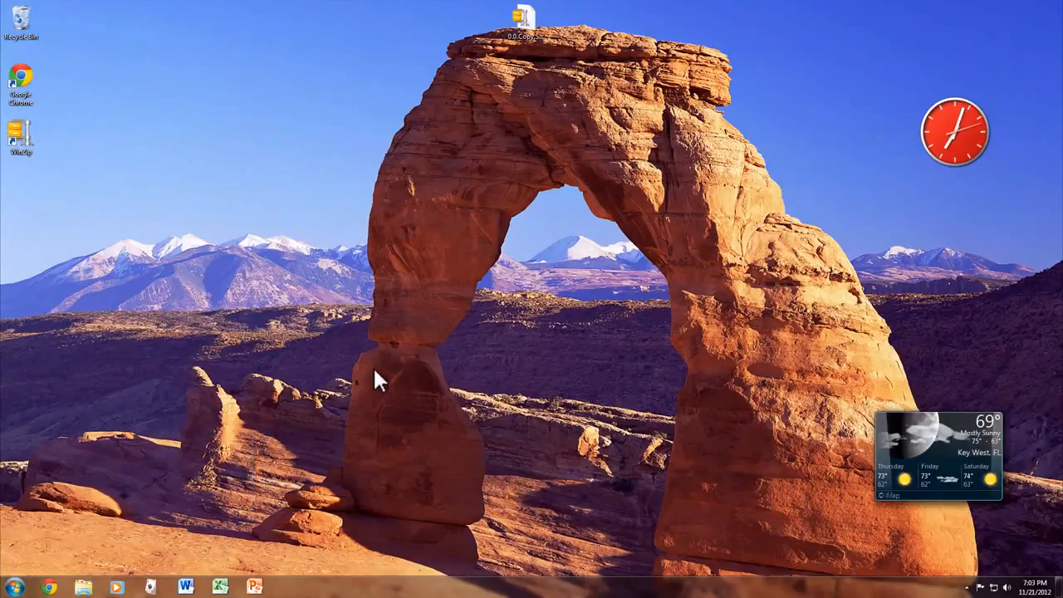
Launch Microsoft Word 2010 and zoom the blank document in to 130%
{"action": "left_click", "coordinate": [186, 586]}
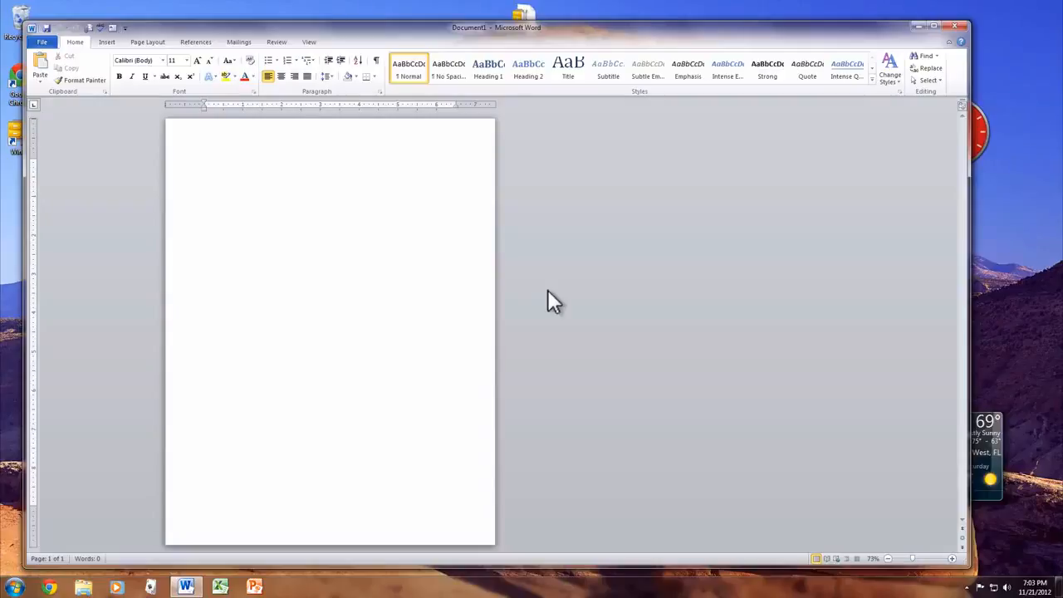
{"action": "left_click", "coordinate": [953, 560]}
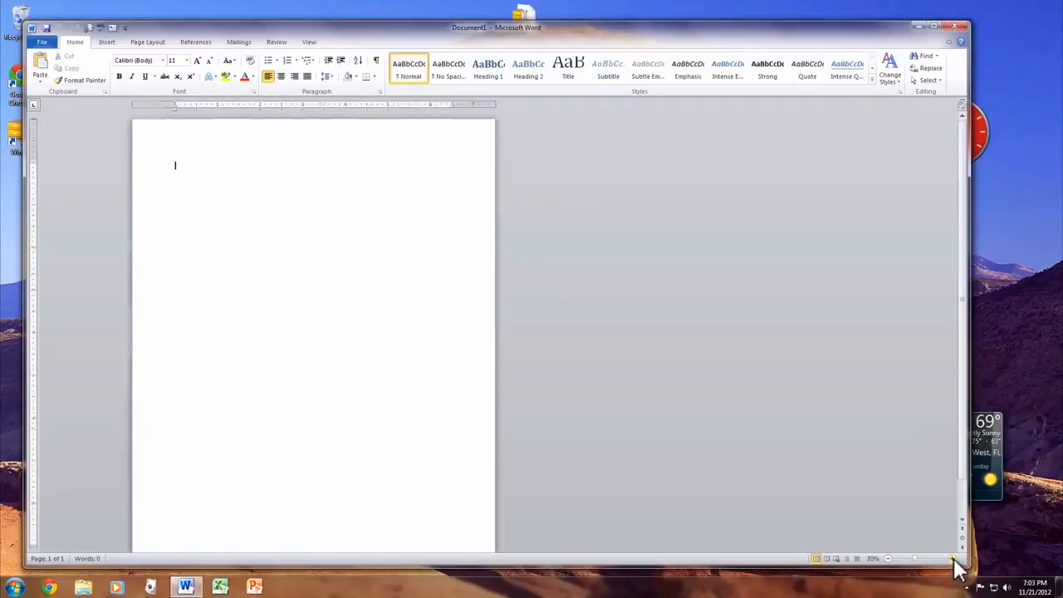
{"action": "left_click", "coordinate": [954, 560]}
{"action": "left_click", "coordinate": [953, 560]}
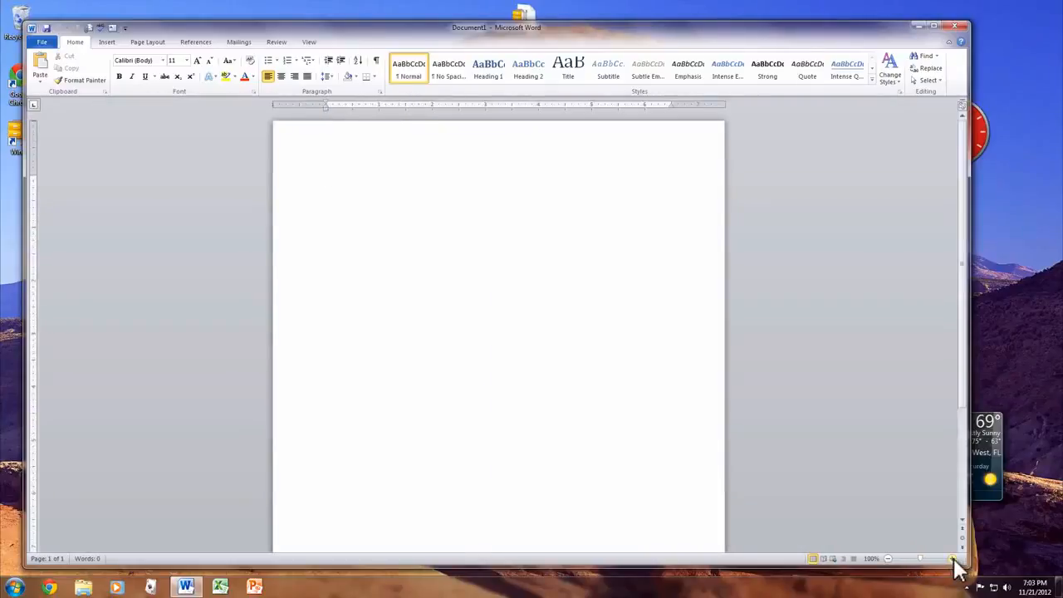
{"action": "left_click", "coordinate": [954, 560]}
{"action": "left_click", "coordinate": [954, 560]}
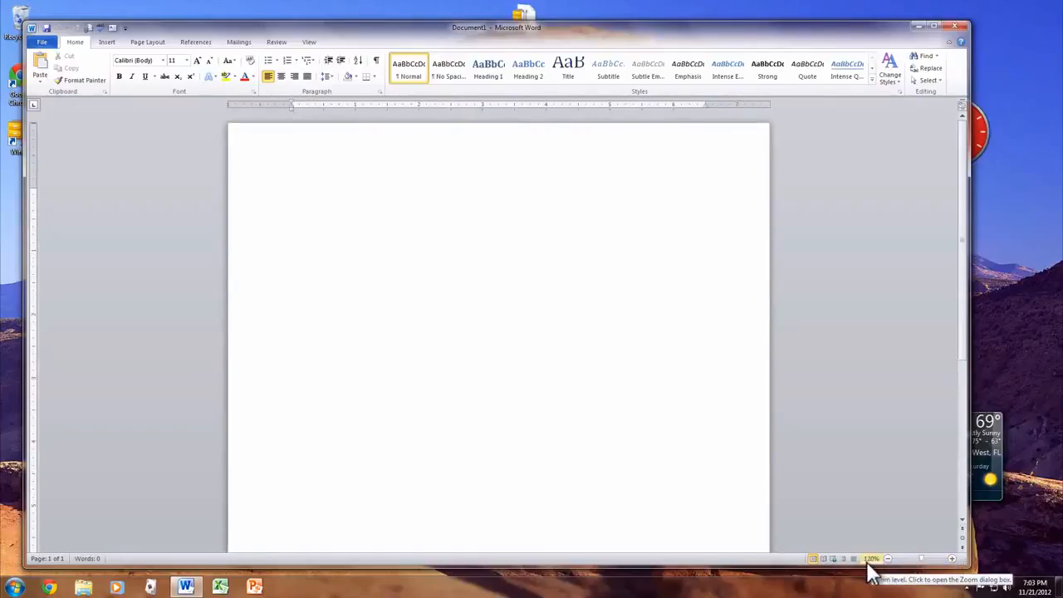
{"action": "left_click", "coordinate": [953, 560]}
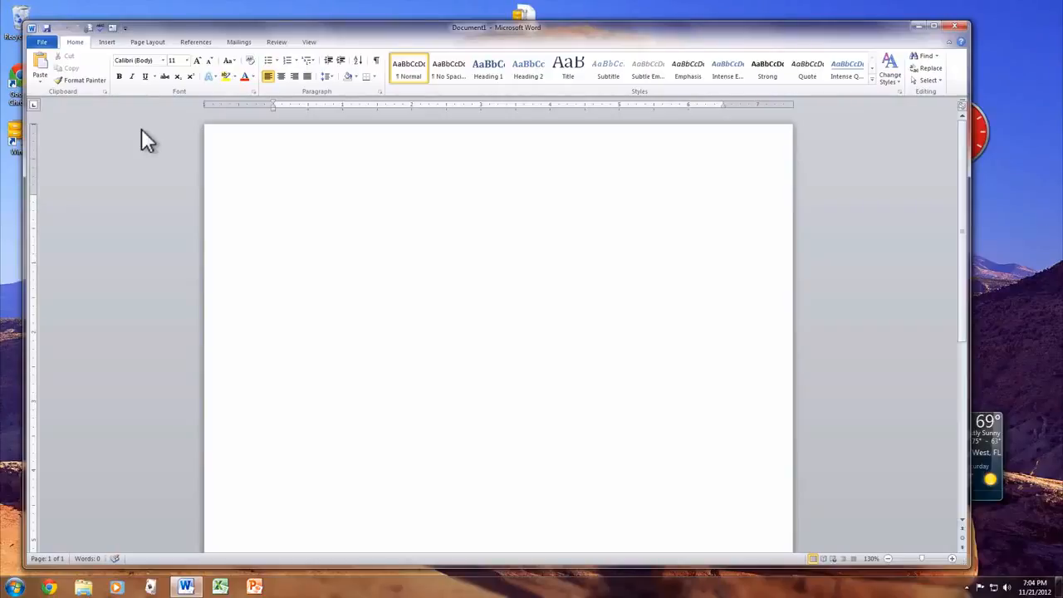
Examine the blank document's file information, the recent documents, the available templates and the Save & Send options
{"action": "left_click", "coordinate": [41, 43]}
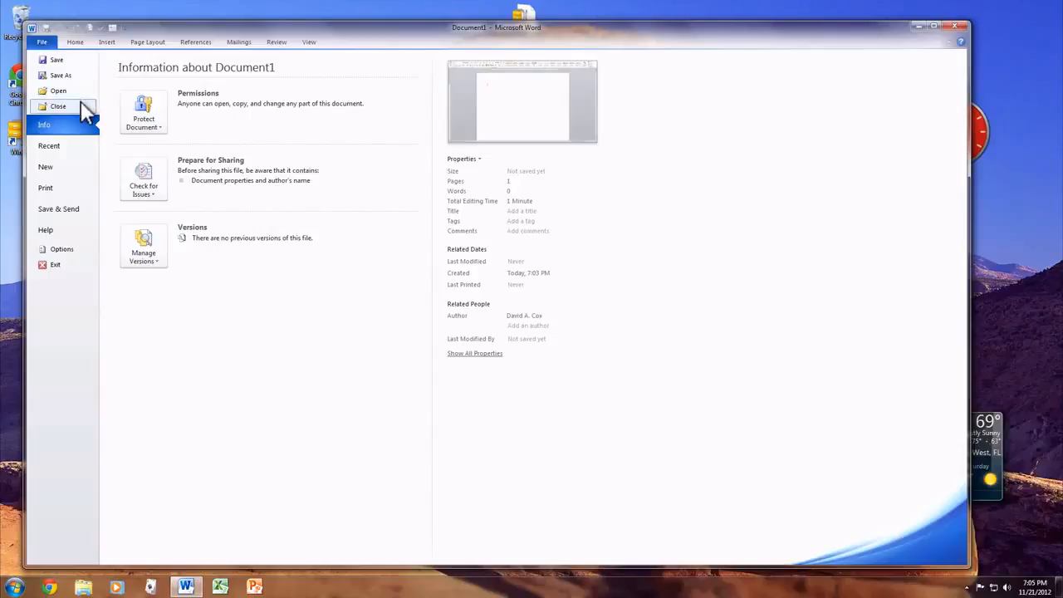
{"action": "left_click", "coordinate": [66, 146]}
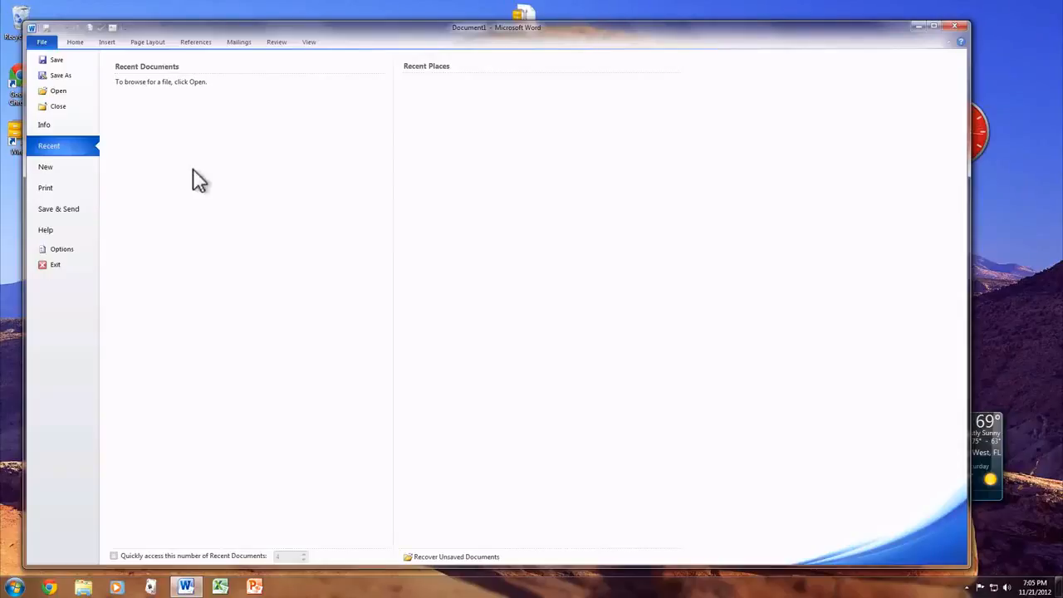
{"action": "left_click", "coordinate": [65, 167]}
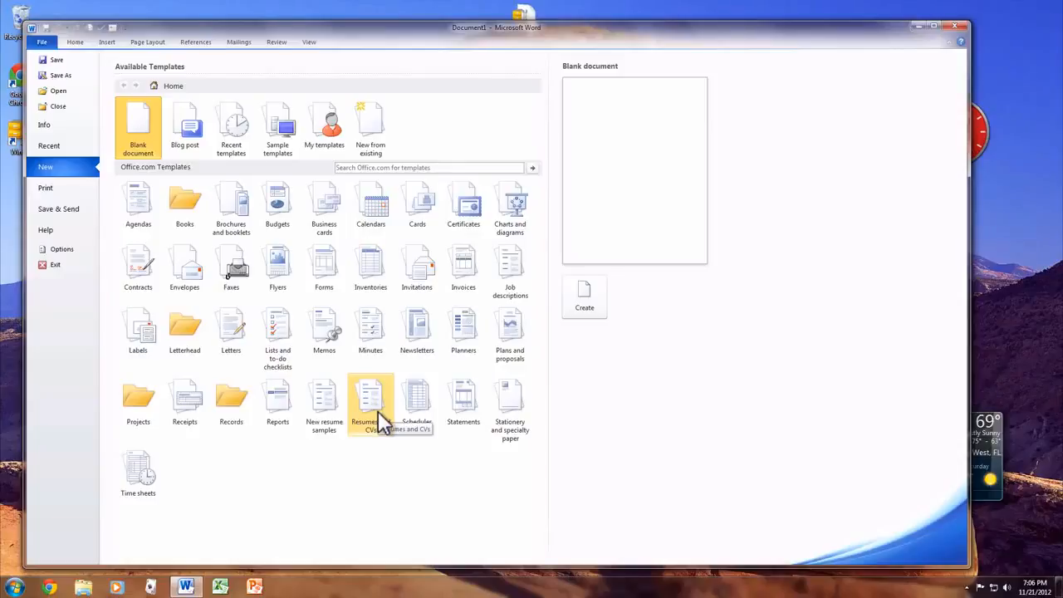
{"action": "left_click", "coordinate": [76, 209]}
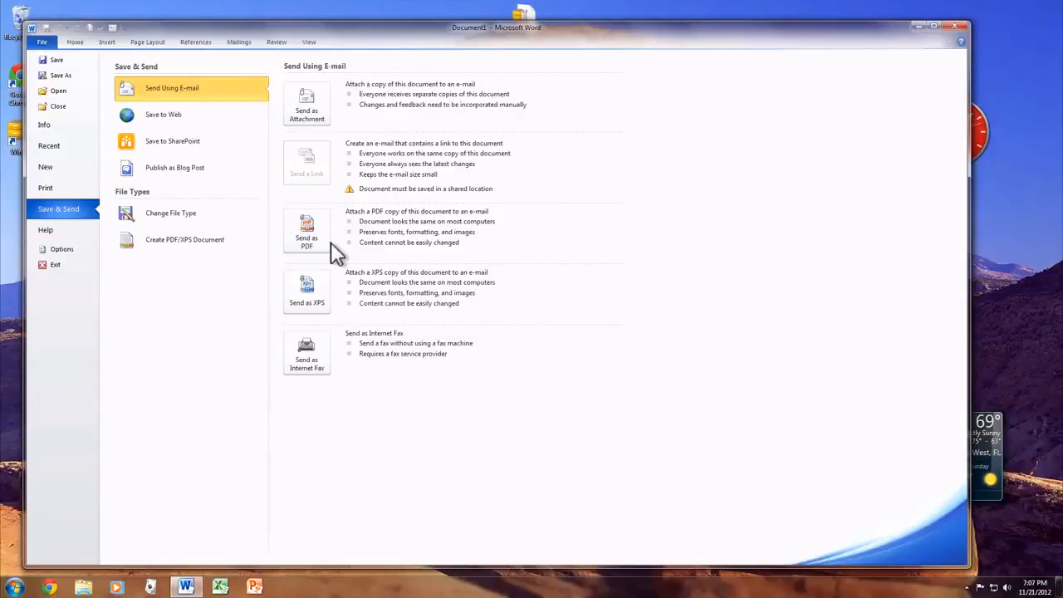
Remove Draw Text Box, Spelling & Grammar and E-mail from the Quick Access Toolbar in the Word options
{"action": "left_click", "coordinate": [62, 250]}
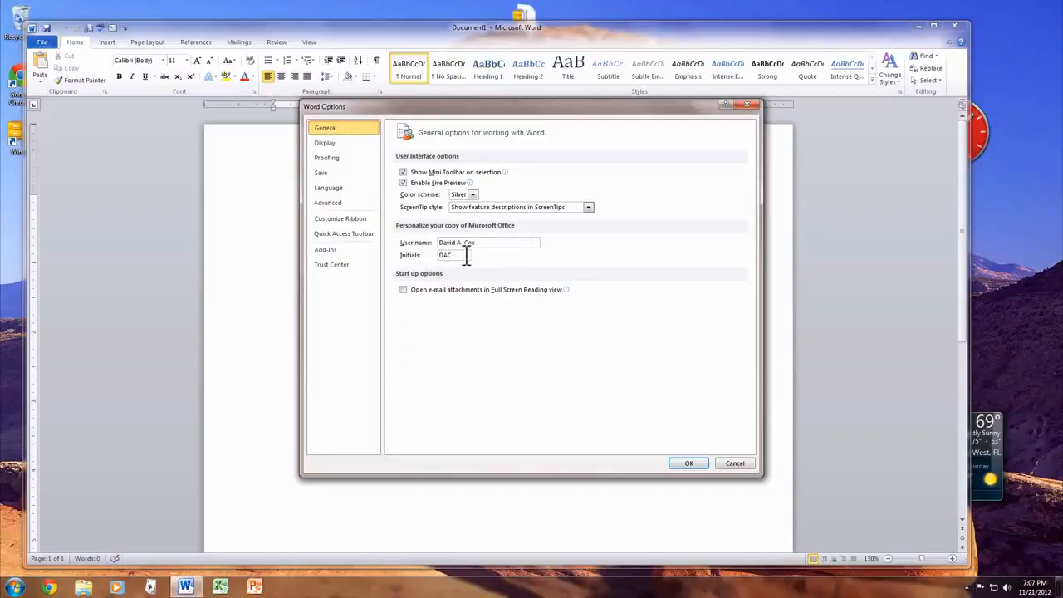
{"action": "left_click", "coordinate": [341, 176]}
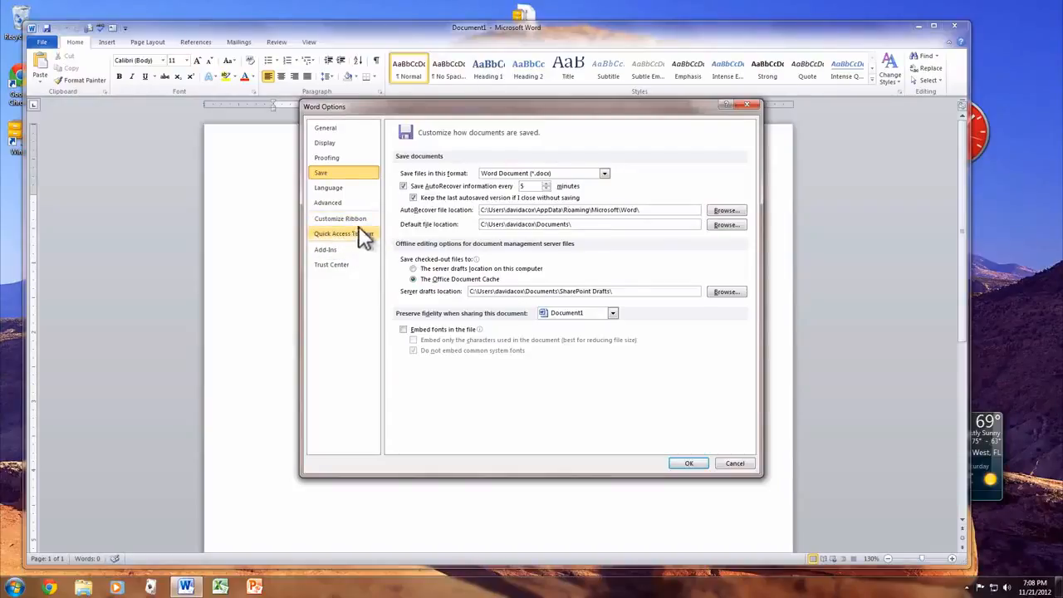
{"action": "left_click", "coordinate": [318, 235]}
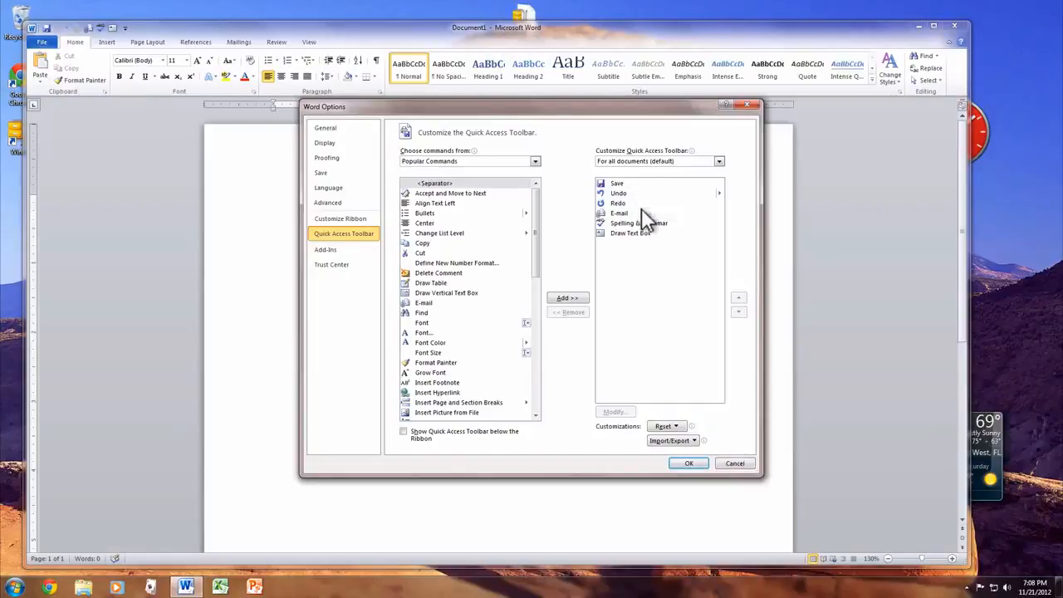
{"action": "left_click", "coordinate": [656, 233]}
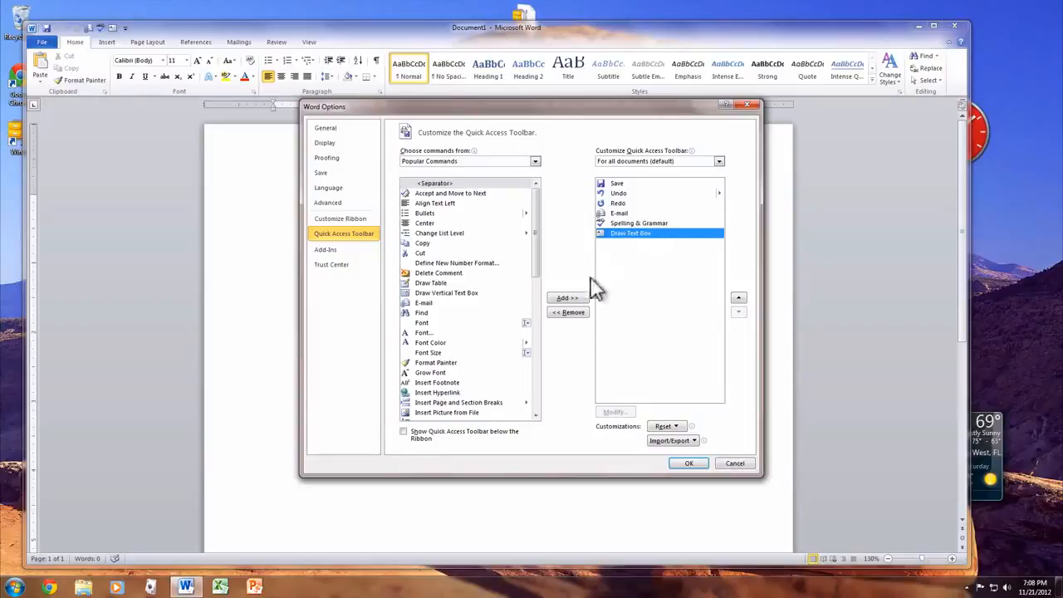
{"action": "left_click", "coordinate": [569, 312]}
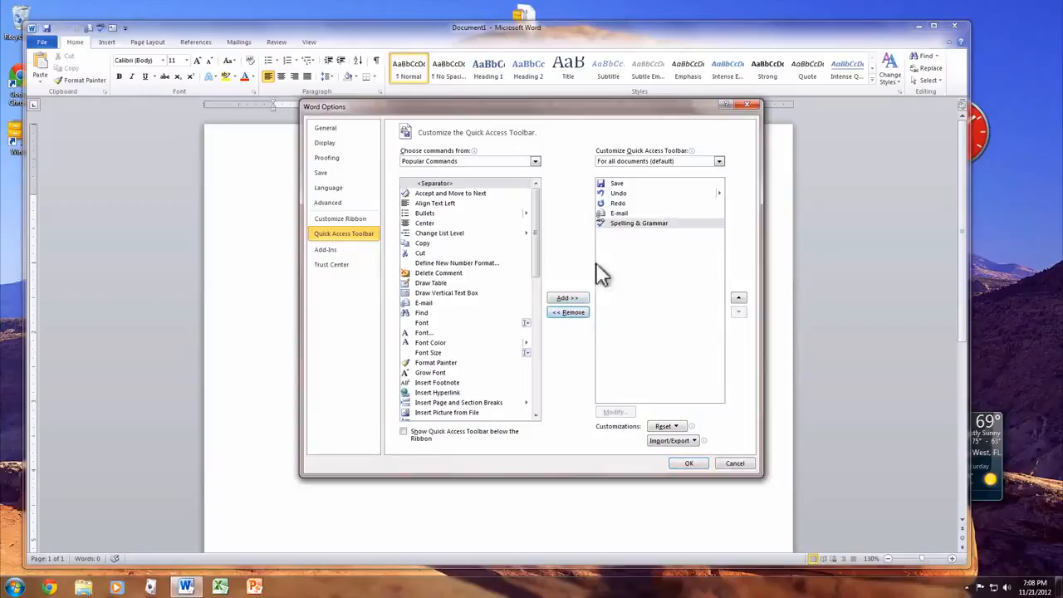
{"action": "left_click", "coordinate": [558, 313]}
{"action": "left_click", "coordinate": [559, 313]}
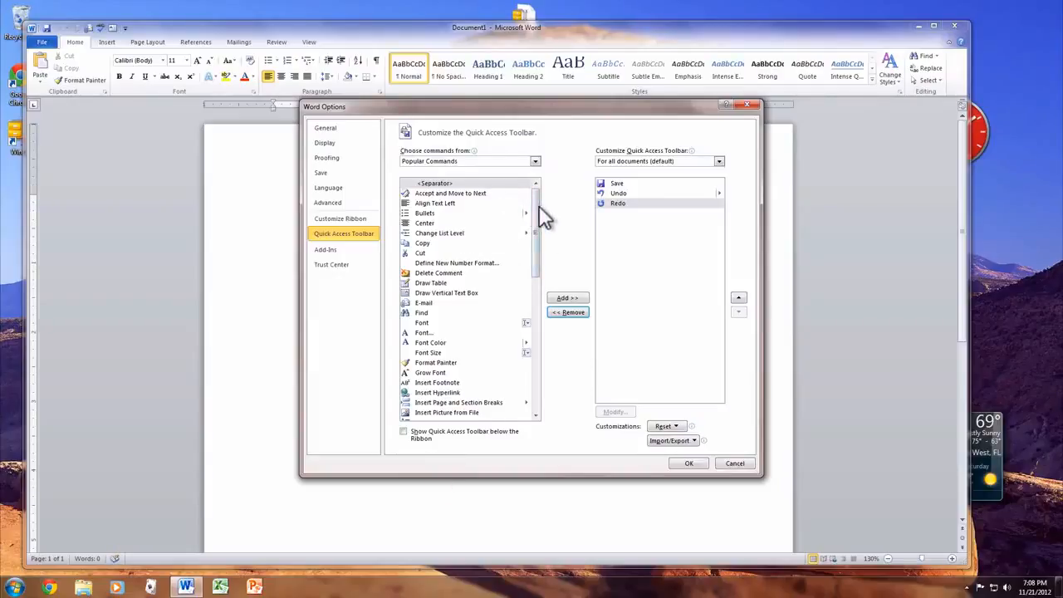
Add the popular commands Spelling & Grammar and Text Box to the Quick Access Toolbar and apply the change
{"action": "left_click_drag", "start_coordinate": [535, 209], "coordinate": [535, 345]}
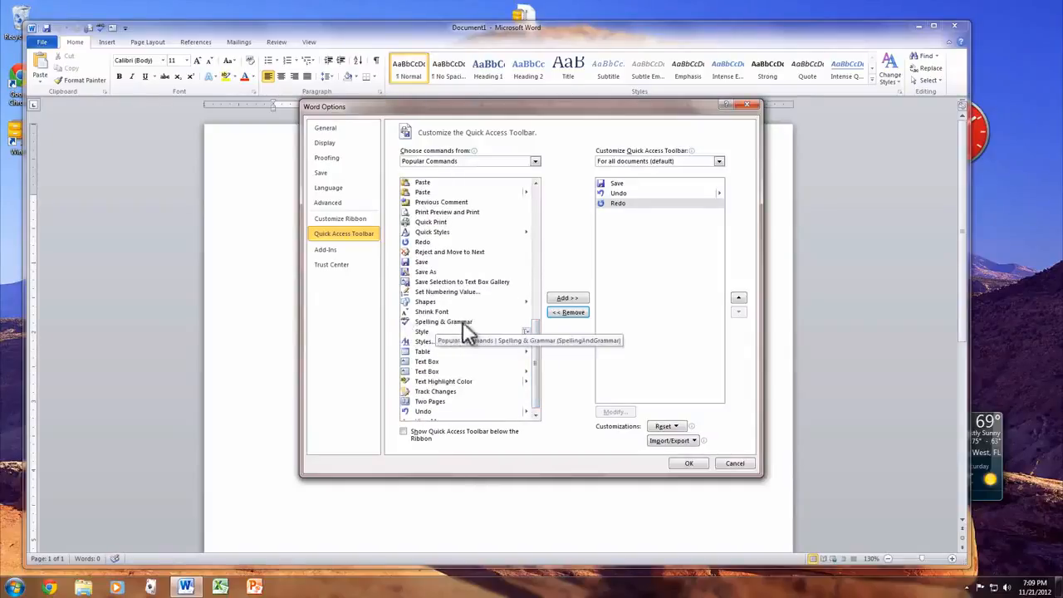
{"action": "left_click", "coordinate": [464, 324]}
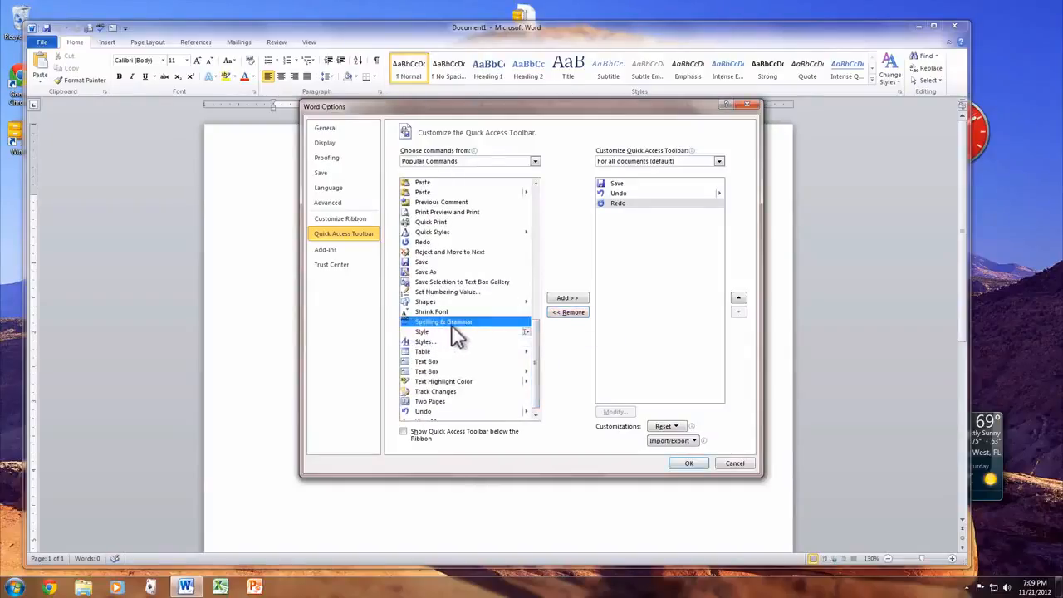
{"action": "left_click", "coordinate": [568, 299]}
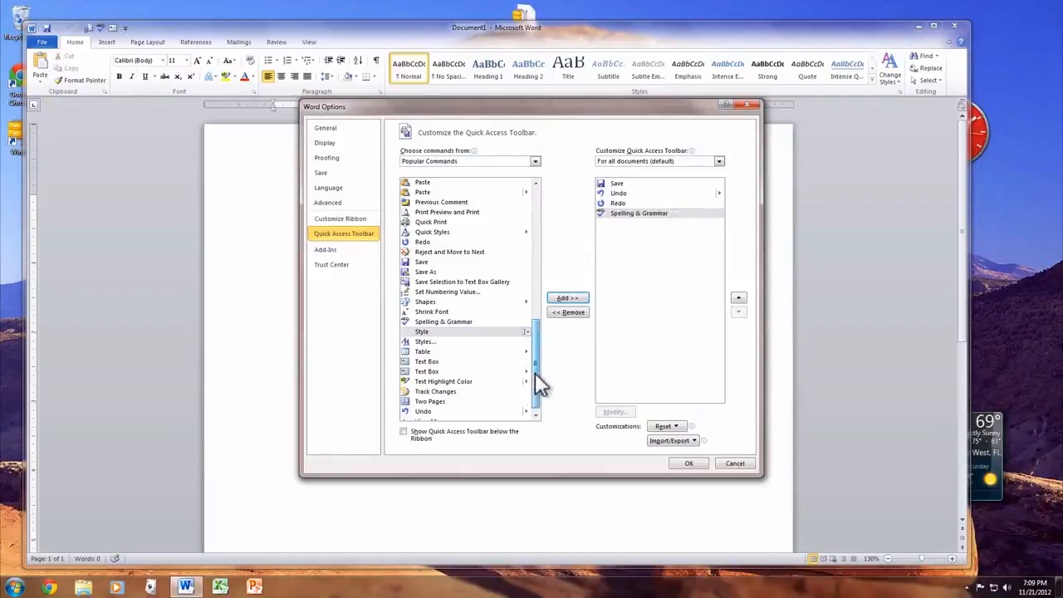
{"action": "scroll", "coordinate": [535, 372], "scroll_direction": "down", "scroll_amount": 1}
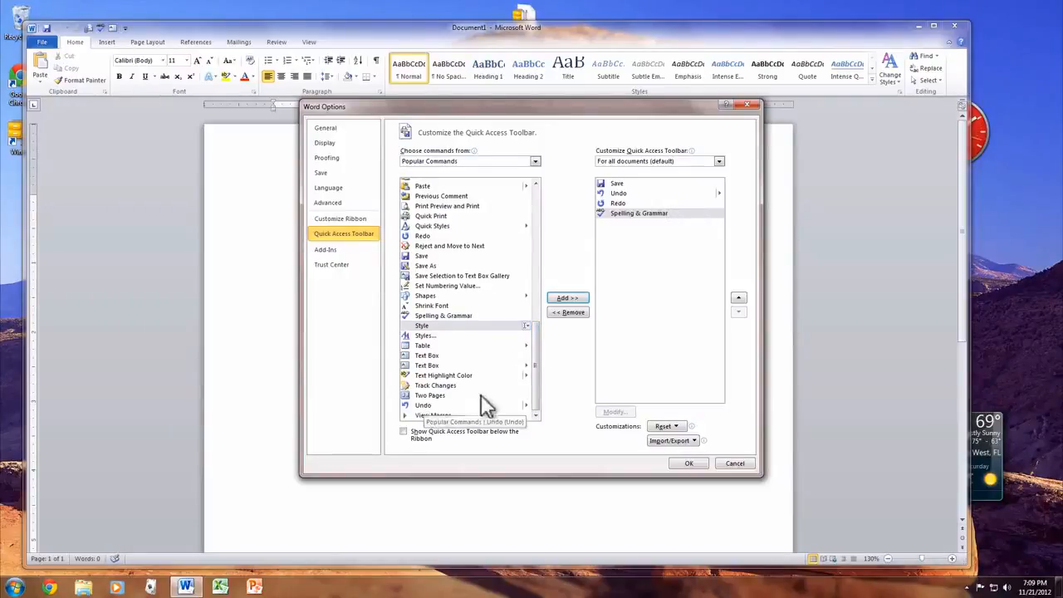
{"action": "left_click", "coordinate": [436, 355]}
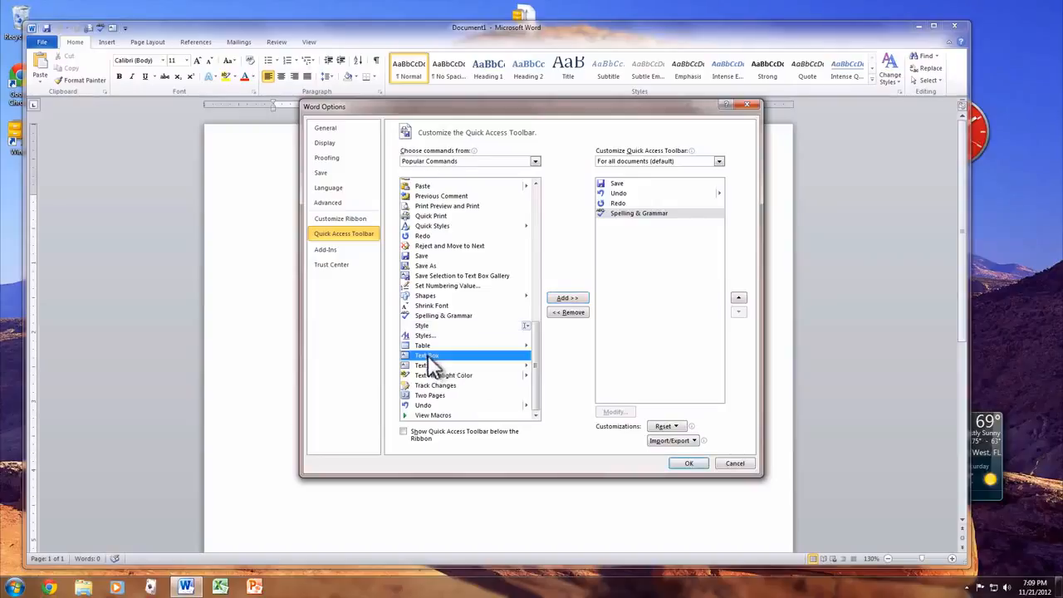
{"action": "left_click", "coordinate": [568, 298]}
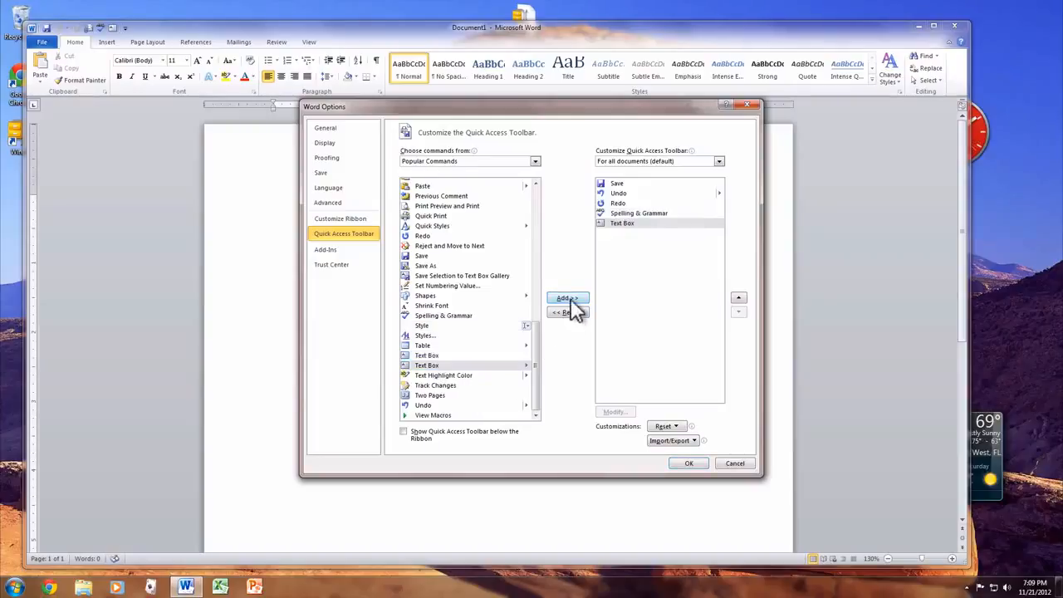
{"action": "left_click", "coordinate": [688, 464]}
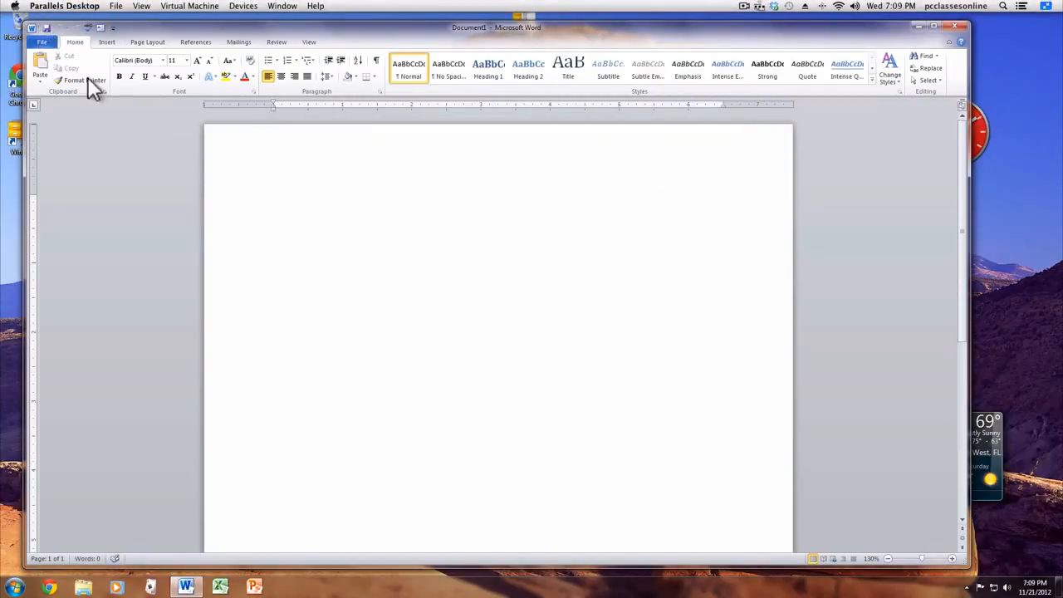
Remove the Styles group from the Home tab in the ribbon customization options
{"action": "left_click", "coordinate": [40, 40]}
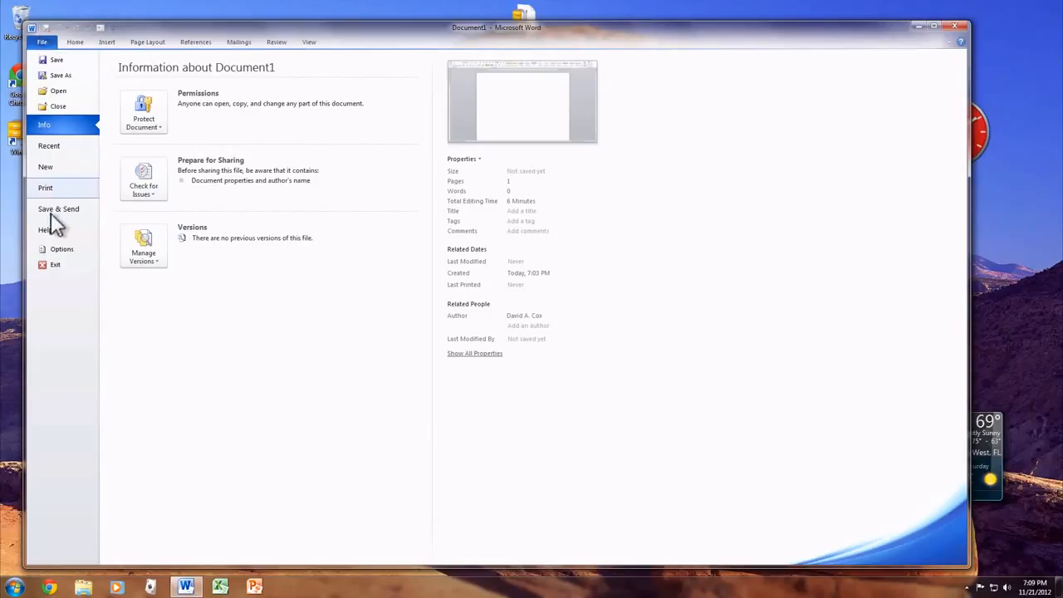
{"action": "left_click", "coordinate": [52, 249]}
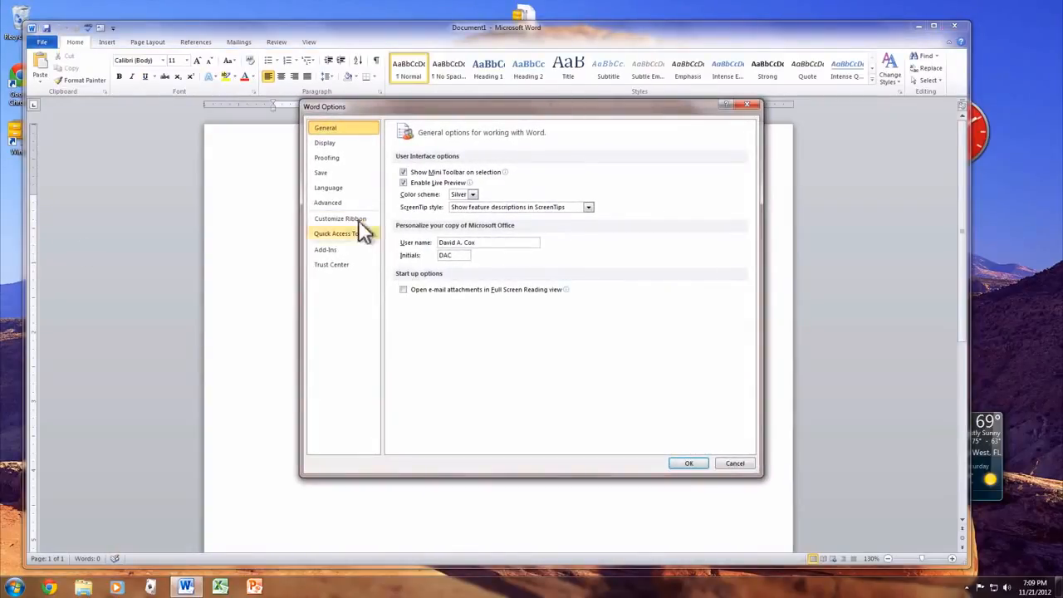
{"action": "left_click", "coordinate": [365, 224]}
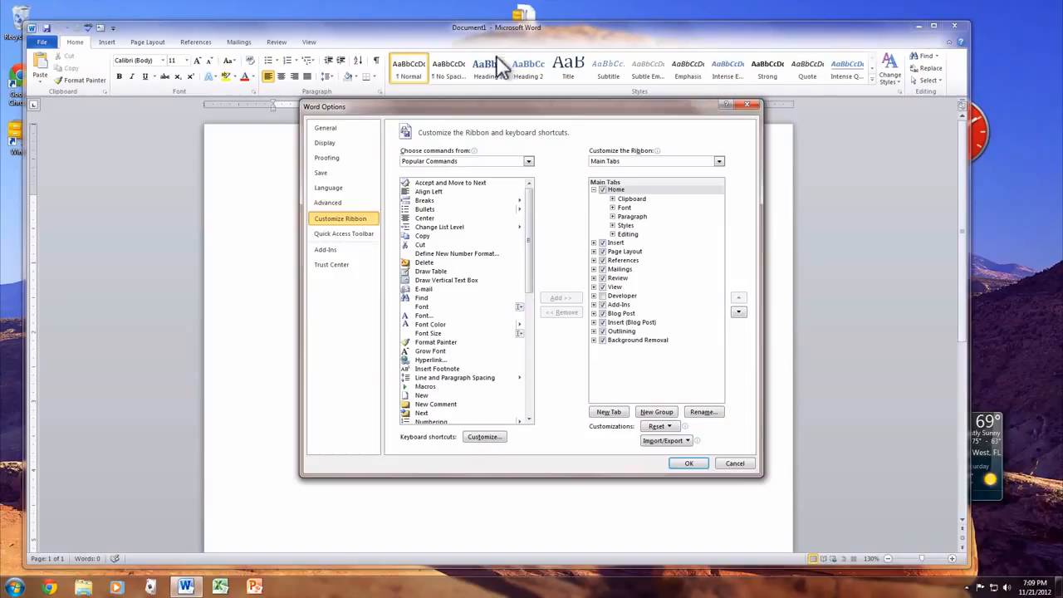
{"action": "left_click_drag", "start_coordinate": [573, 111], "coordinate": [531, 171]}
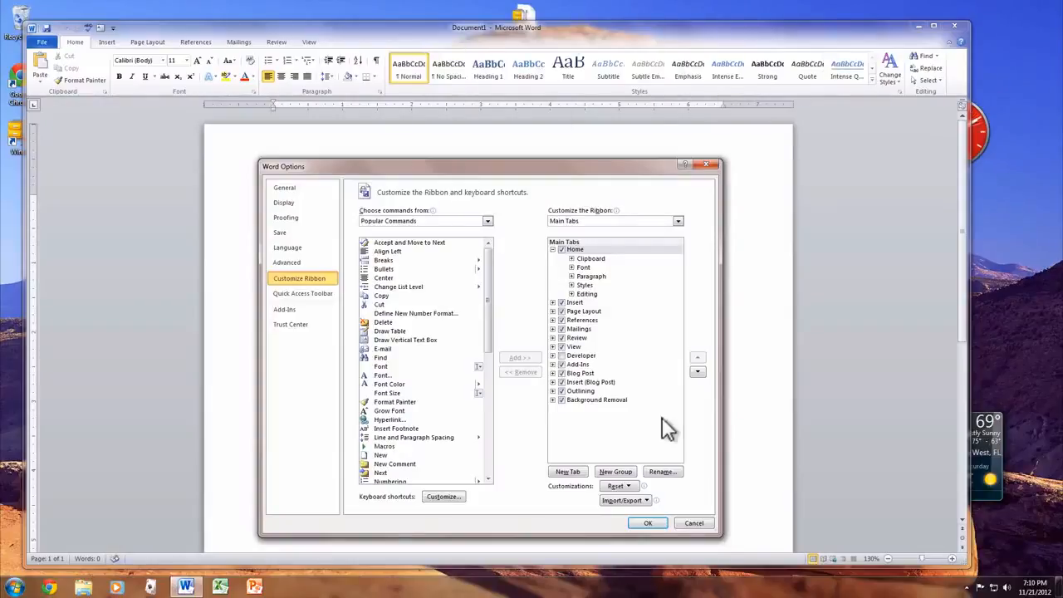
{"action": "left_click", "coordinate": [553, 250]}
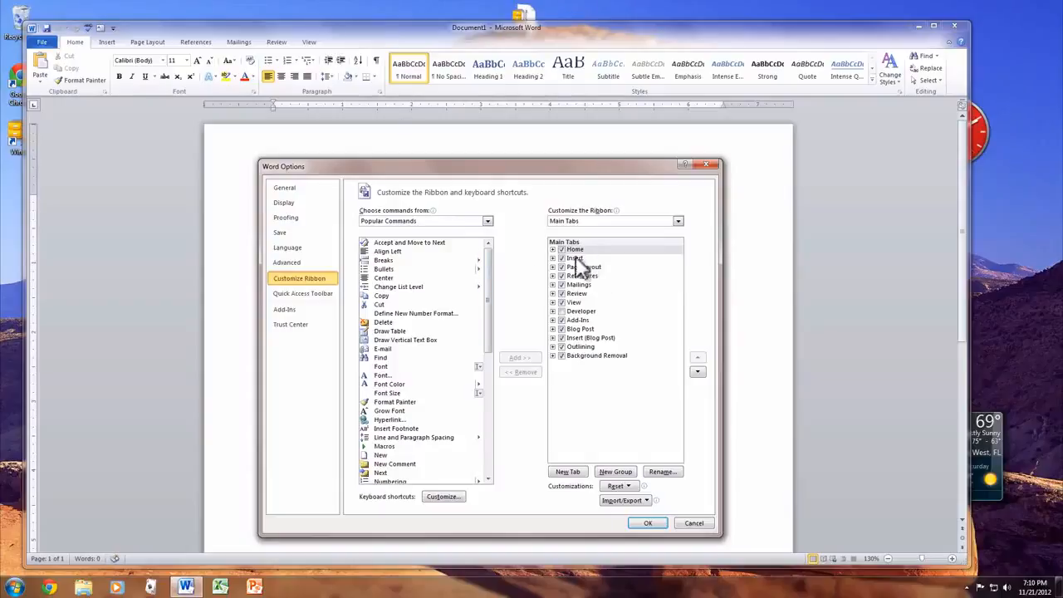
{"action": "left_click", "coordinate": [552, 249]}
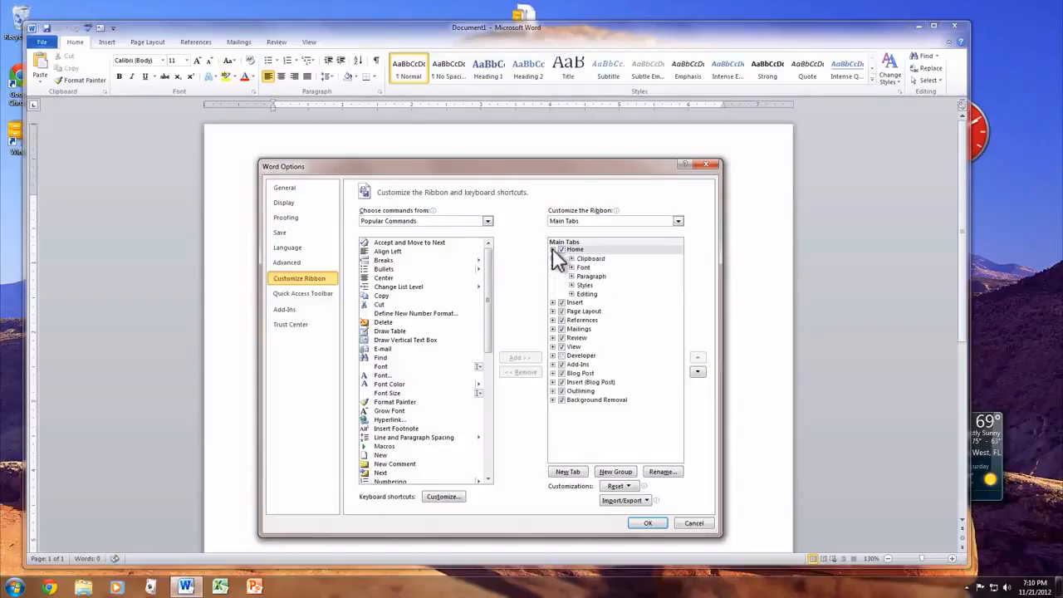
{"action": "right_click", "coordinate": [591, 285]}
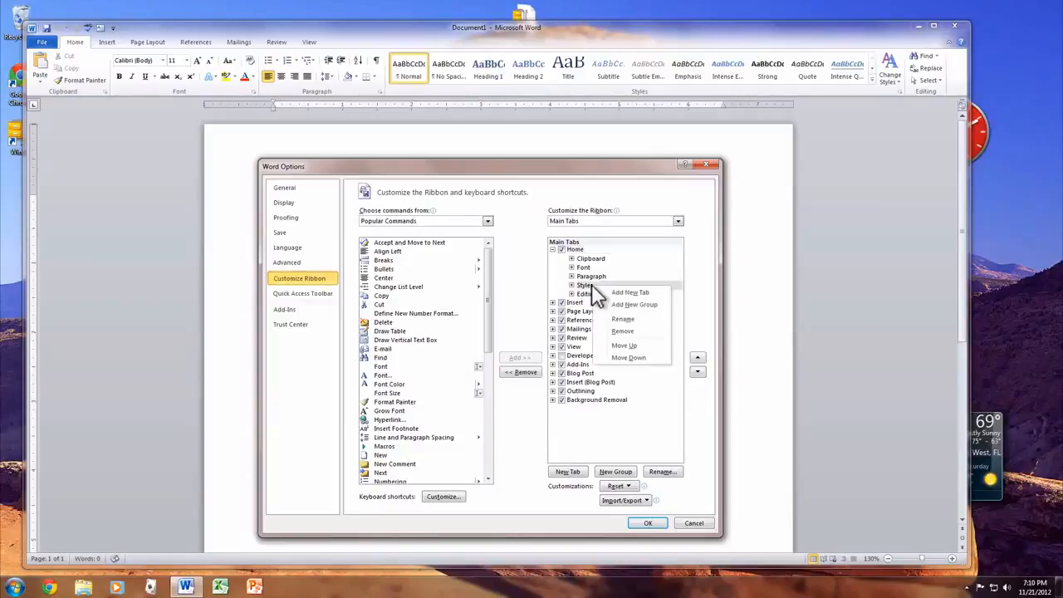
{"action": "left_click", "coordinate": [641, 329]}
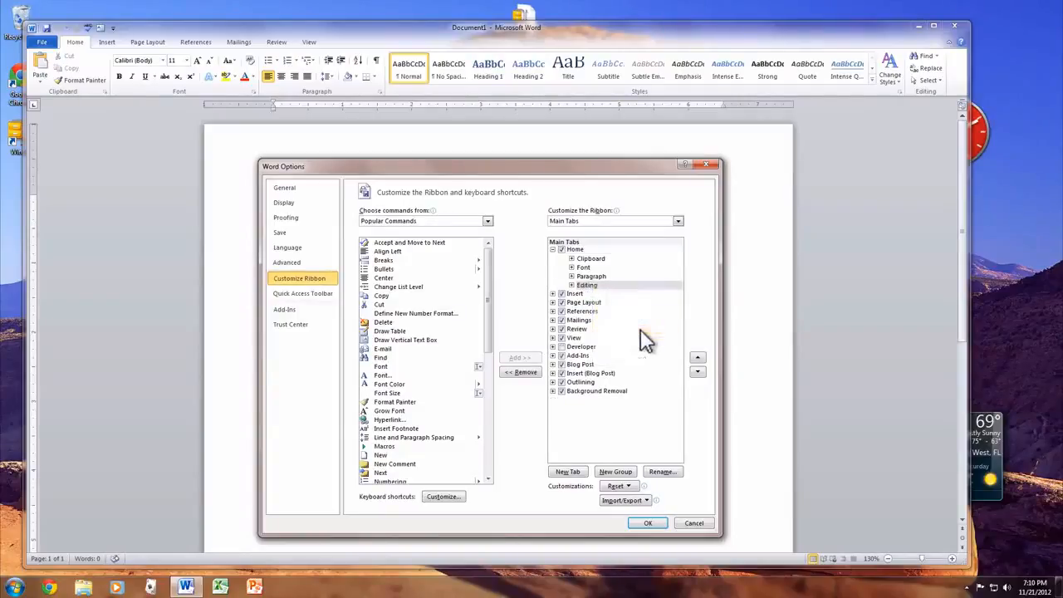
Apply the ribbon customization that removes the Styles group from the Home tab
{"action": "left_click", "coordinate": [646, 524]}
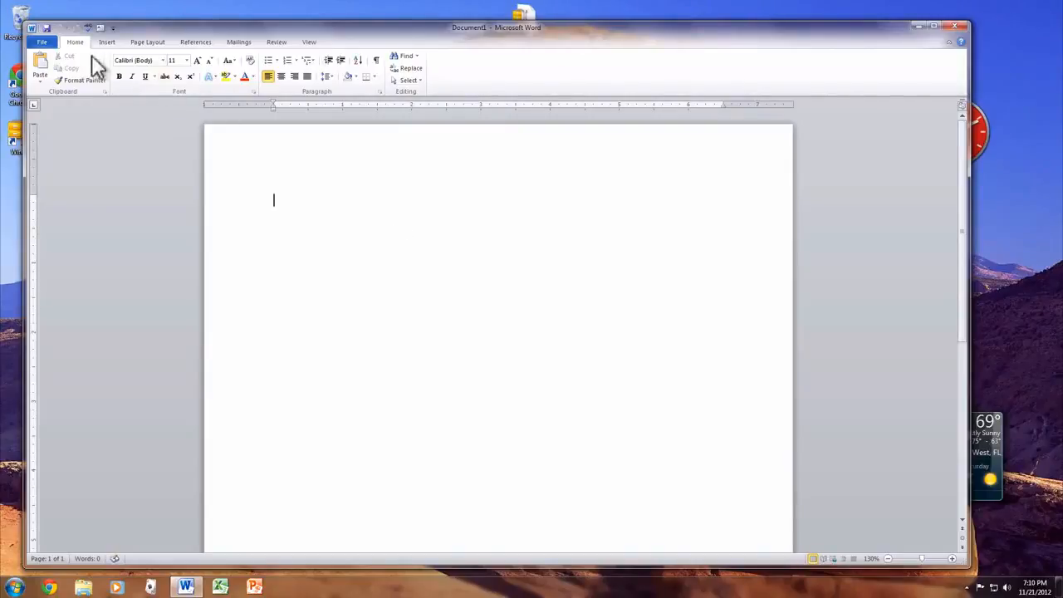
Examine the Quick Access Toolbar and ribbon customization options in the Word options, leaving them unchanged
{"action": "left_click", "coordinate": [42, 43]}
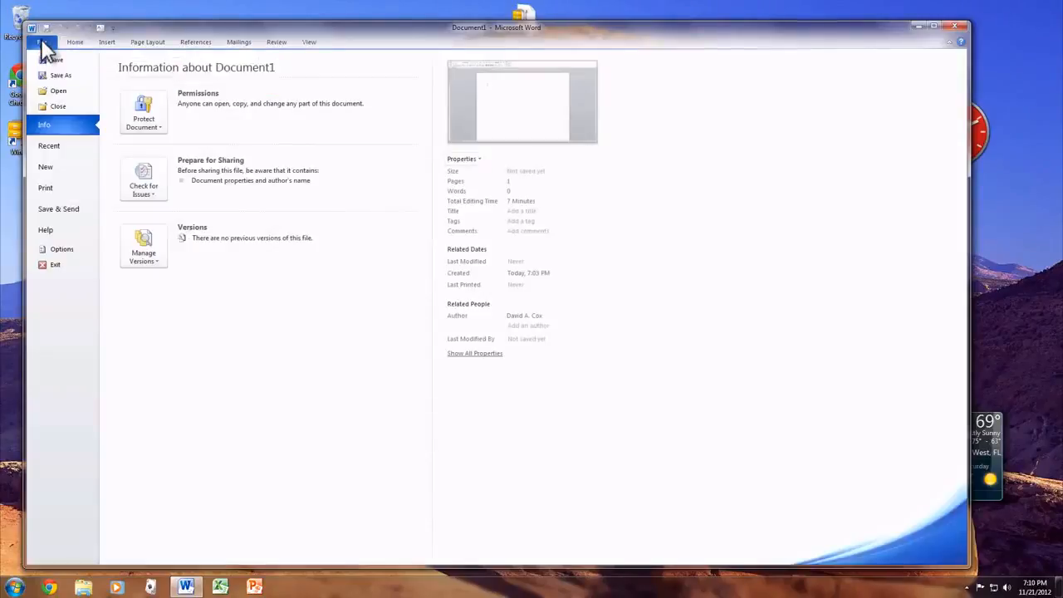
{"action": "left_click", "coordinate": [62, 248]}
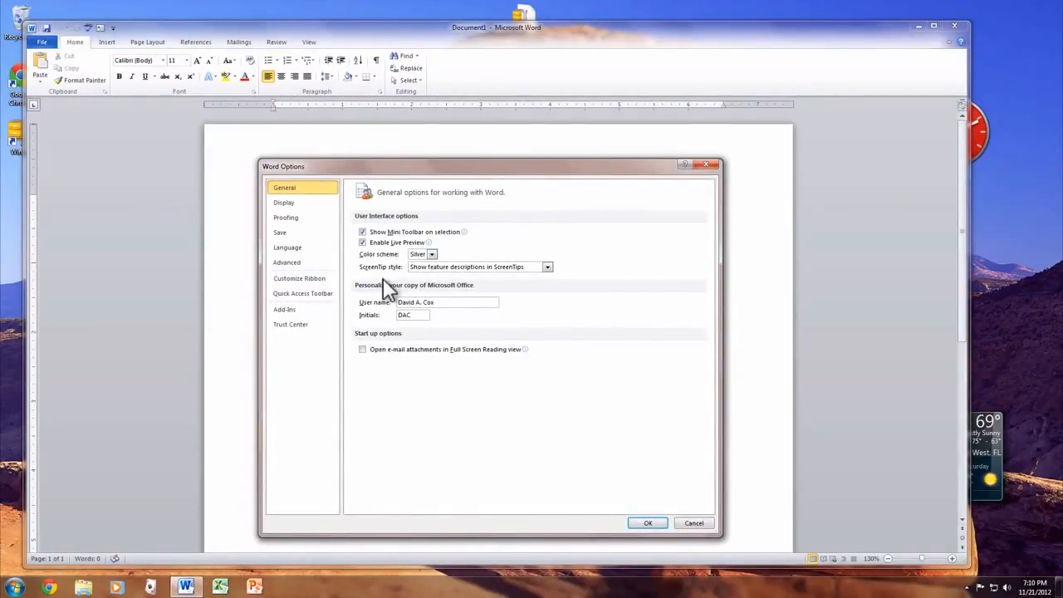
{"action": "left_click", "coordinate": [306, 288]}
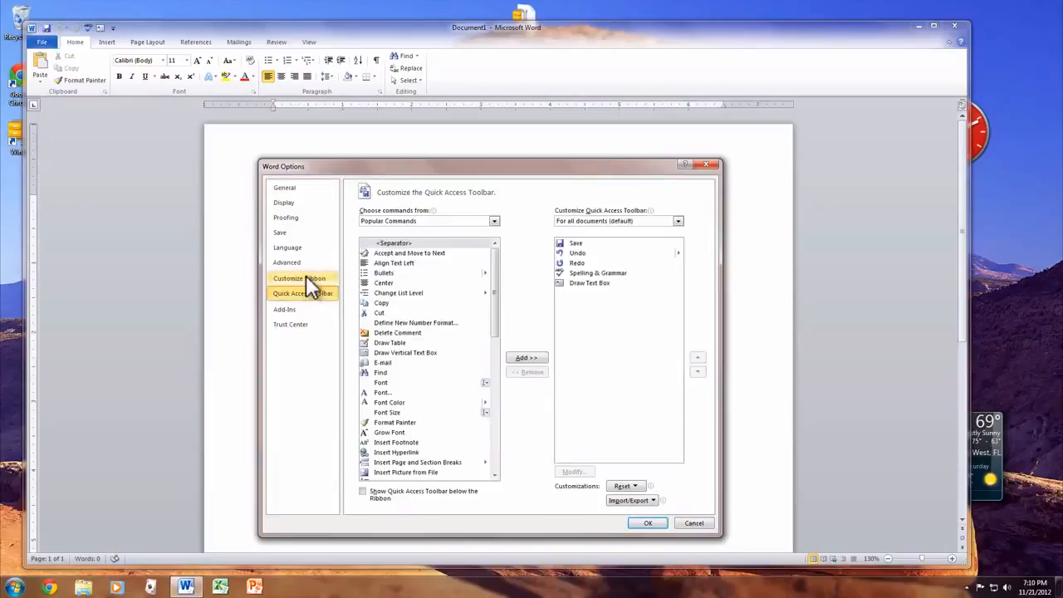
{"action": "left_click", "coordinate": [306, 275]}
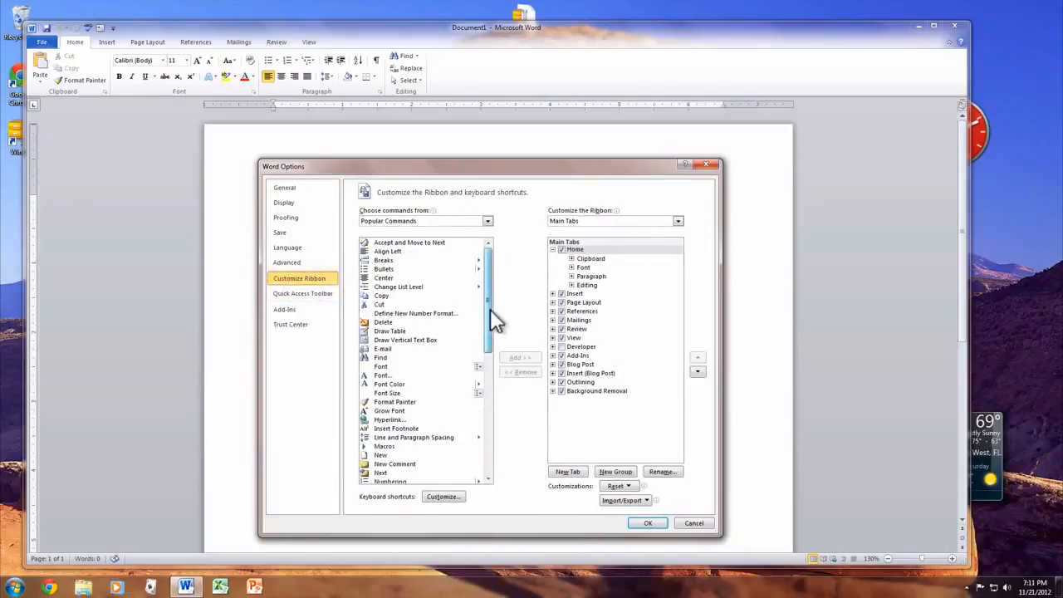
{"action": "mouse_move", "coordinate": [490, 309]}
{"action": "left_mouse_down"}
{"action": "mouse_move", "coordinate": [487, 425]}
{"action": "mouse_move", "coordinate": [489, 314]}
{"action": "left_mouse_up"}
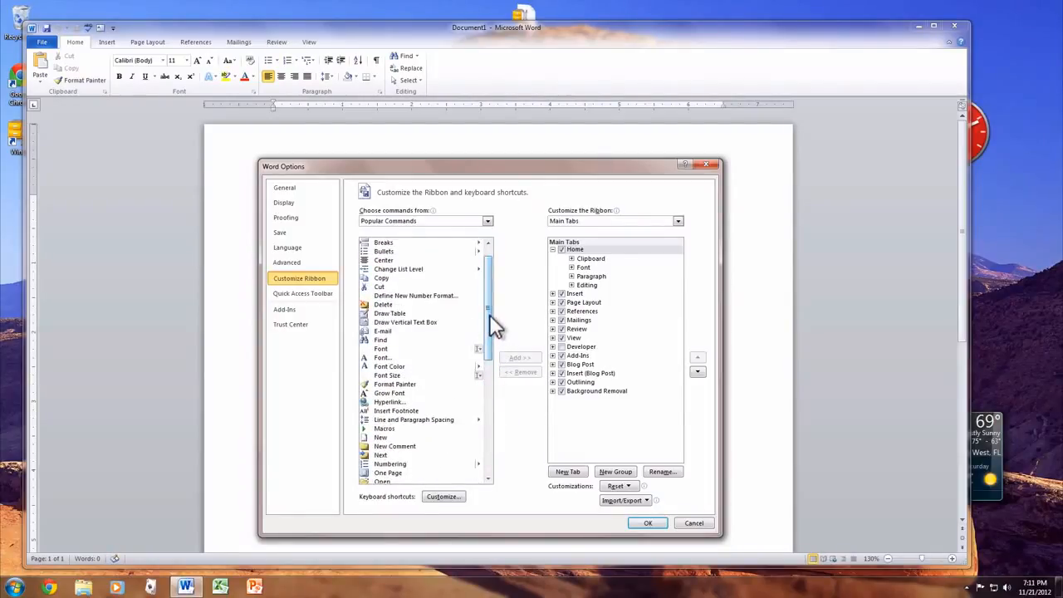
{"action": "left_click", "coordinate": [689, 522]}
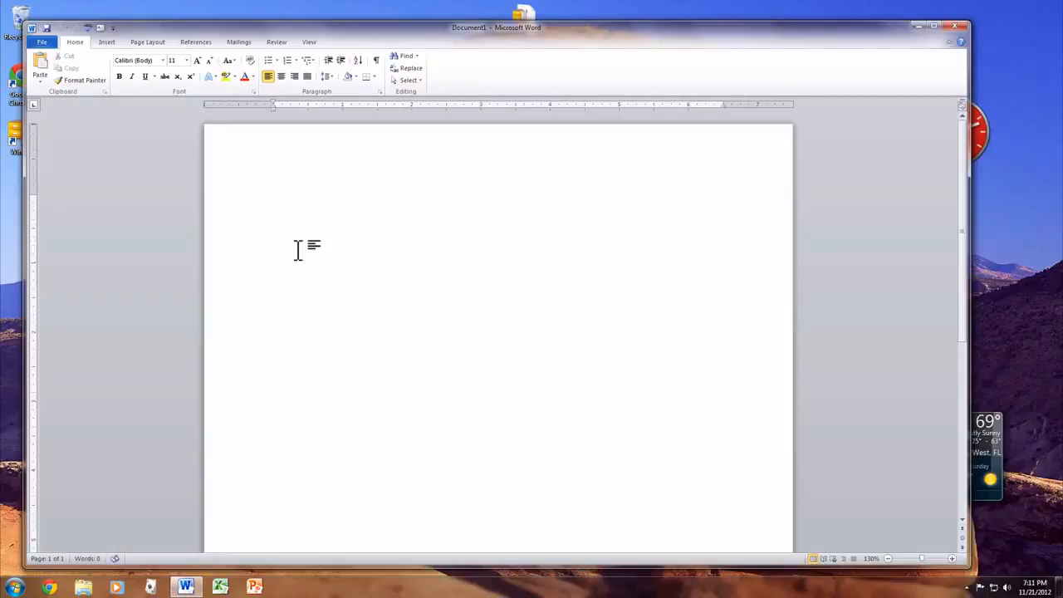
Write the sentence "The cat chased the dog." in the blank document
{"action": "type", "text": "The cat chased the dog."}
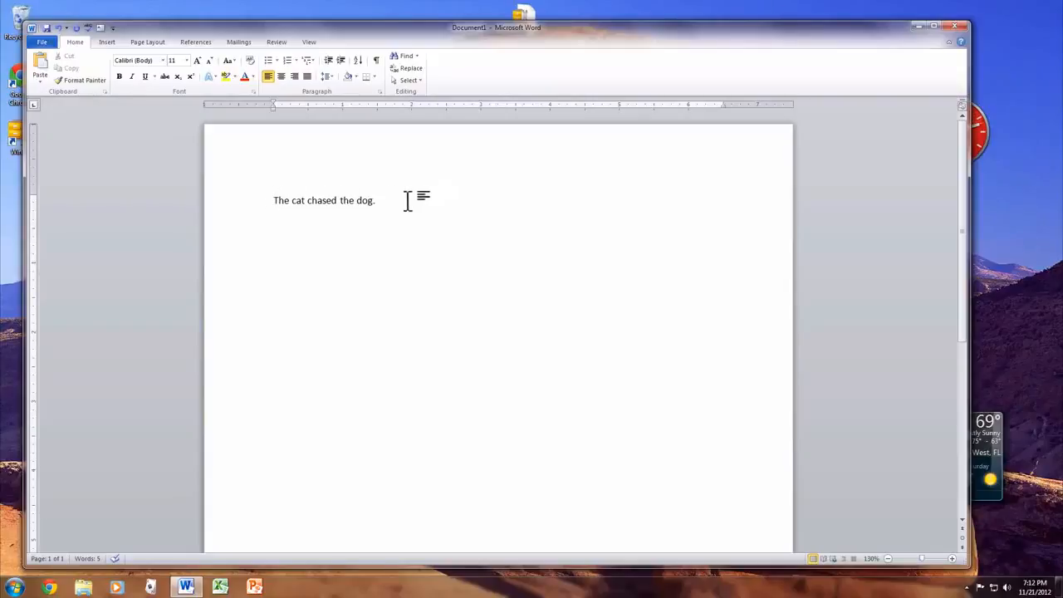
Set the whole sentence's font size to 14 and its font to Arial Black
{"action": "left_click_drag", "start_coordinate": [401, 199], "coordinate": [276, 196]}
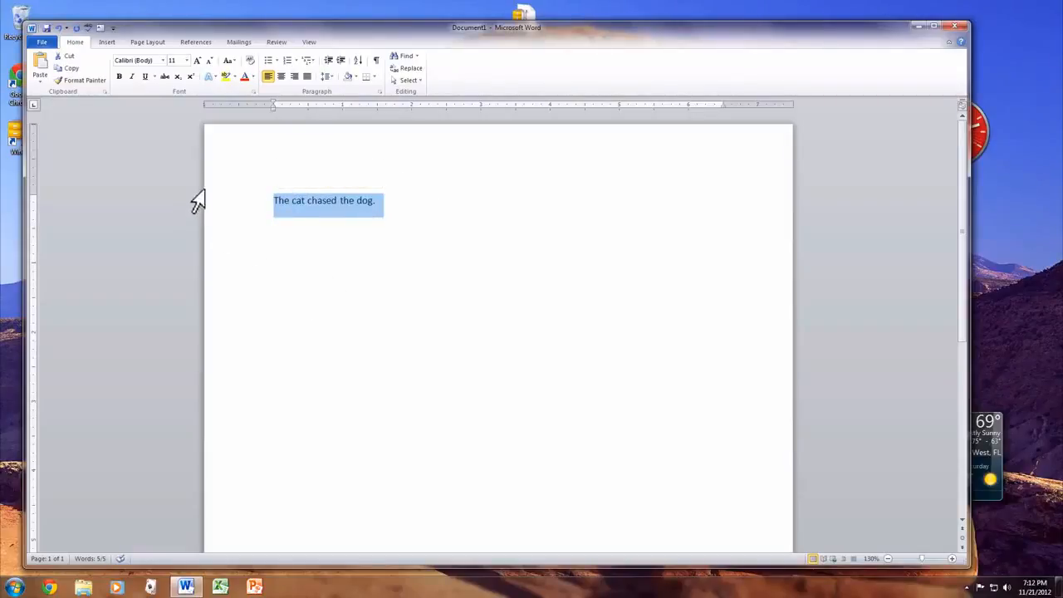
{"action": "left_click", "coordinate": [186, 60]}
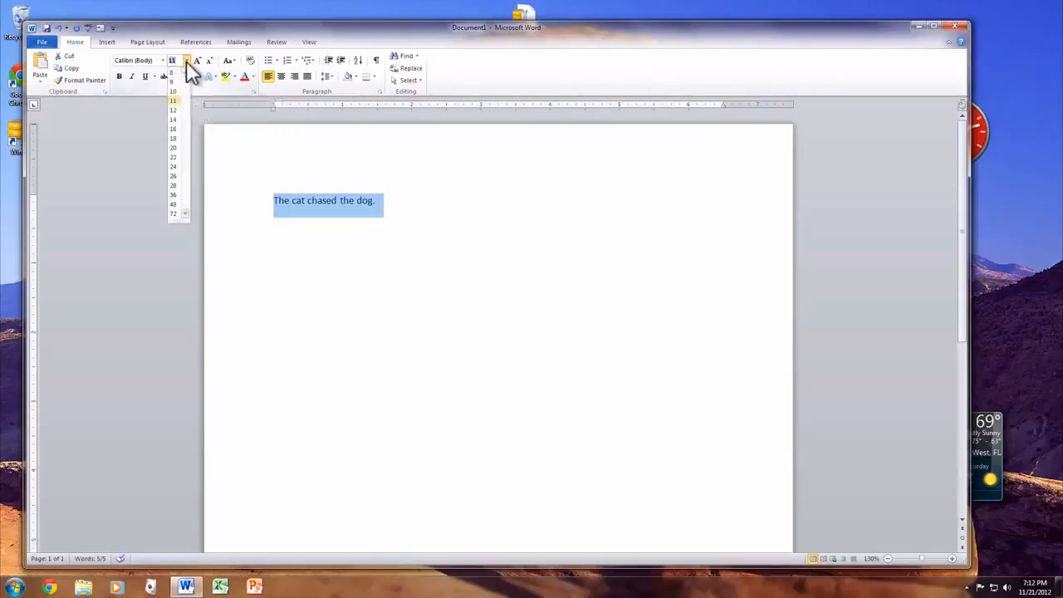
{"action": "left_click", "coordinate": [176, 119]}
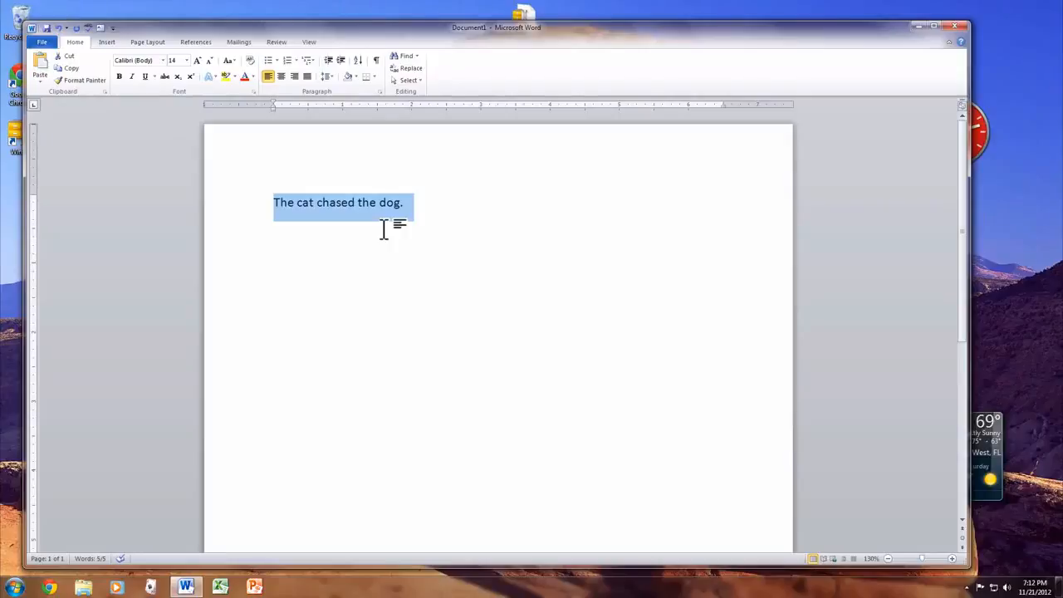
{"action": "left_click", "coordinate": [163, 61]}
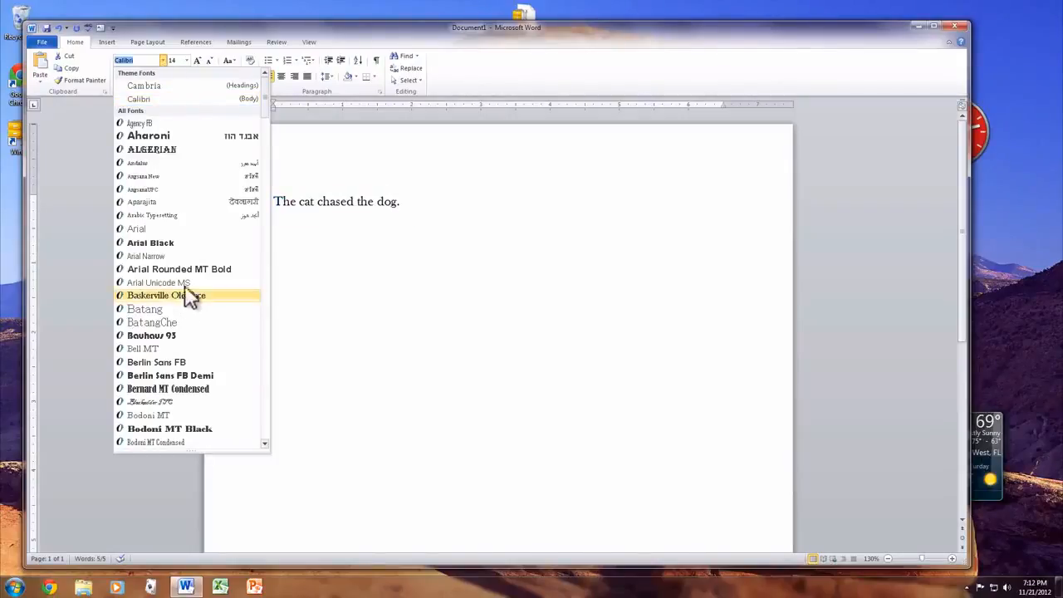
{"action": "left_click", "coordinate": [191, 244]}
{"action": "left_click", "coordinate": [376, 243]}
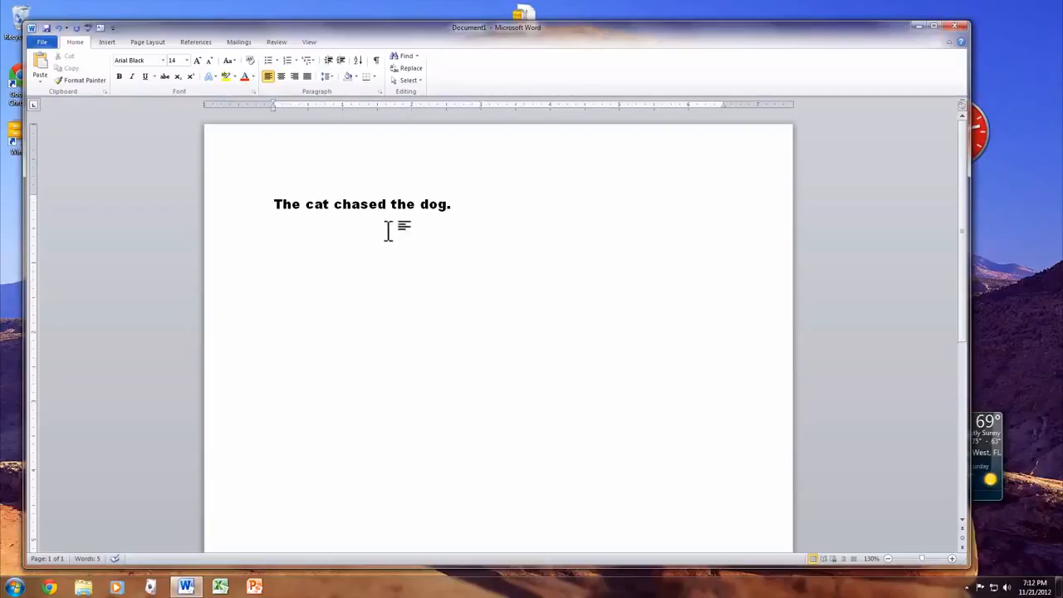
Set the font of the word "dog." at the end of the sentence to Arial
{"action": "left_click_drag", "start_coordinate": [456, 204], "coordinate": [427, 207]}
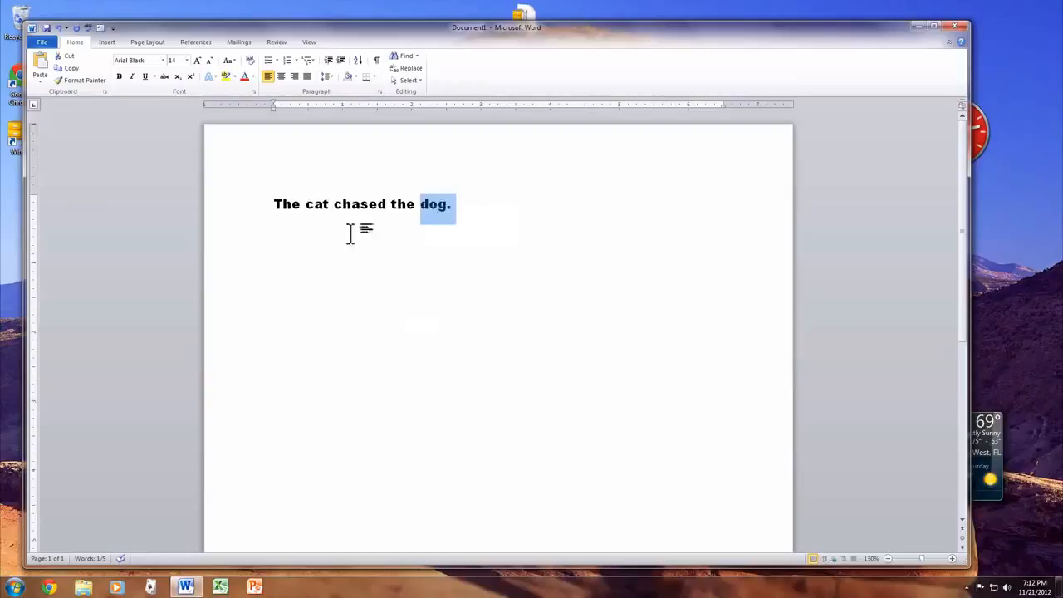
{"action": "left_click", "coordinate": [119, 78]}
{"action": "left_click", "coordinate": [162, 60]}
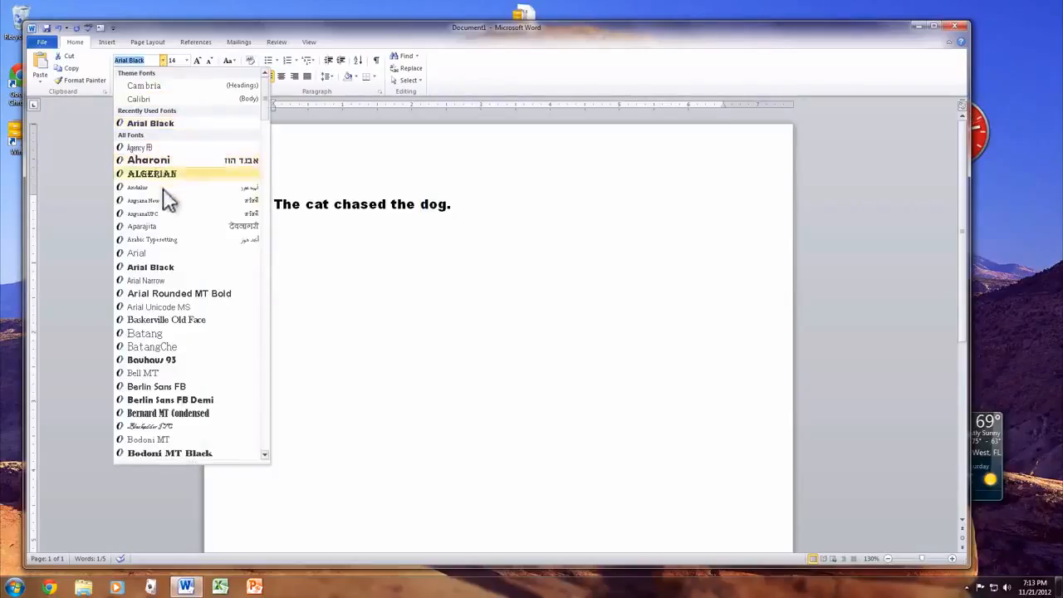
{"action": "left_click", "coordinate": [170, 254]}
Try bold formatting on the whole sentence and remove it again
{"action": "left_click", "coordinate": [226, 206]}
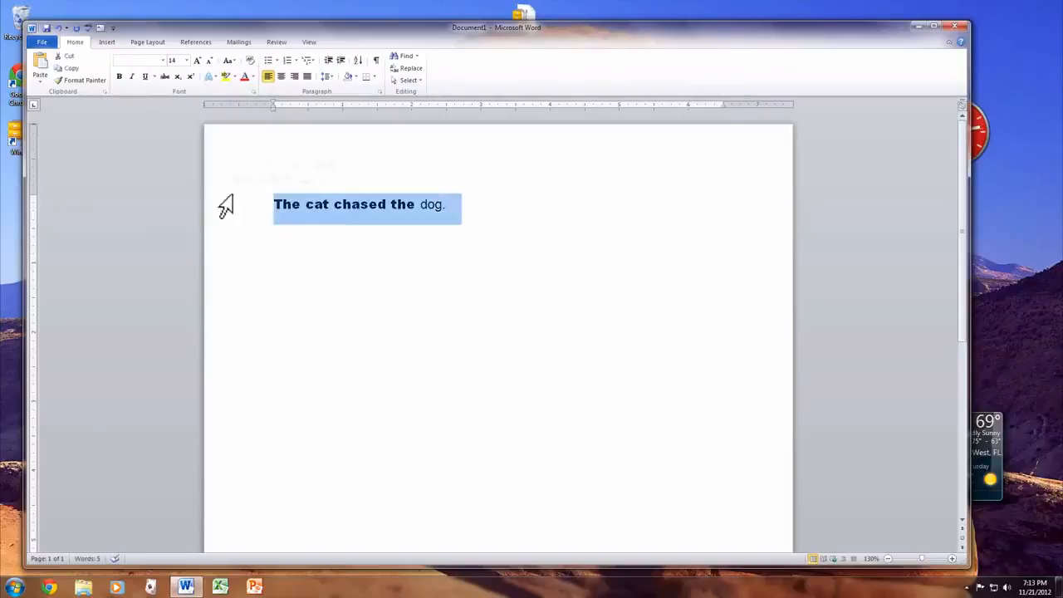
{"action": "left_click", "coordinate": [121, 75]}
{"action": "left_click", "coordinate": [121, 75]}
{"action": "left_click", "coordinate": [283, 216]}
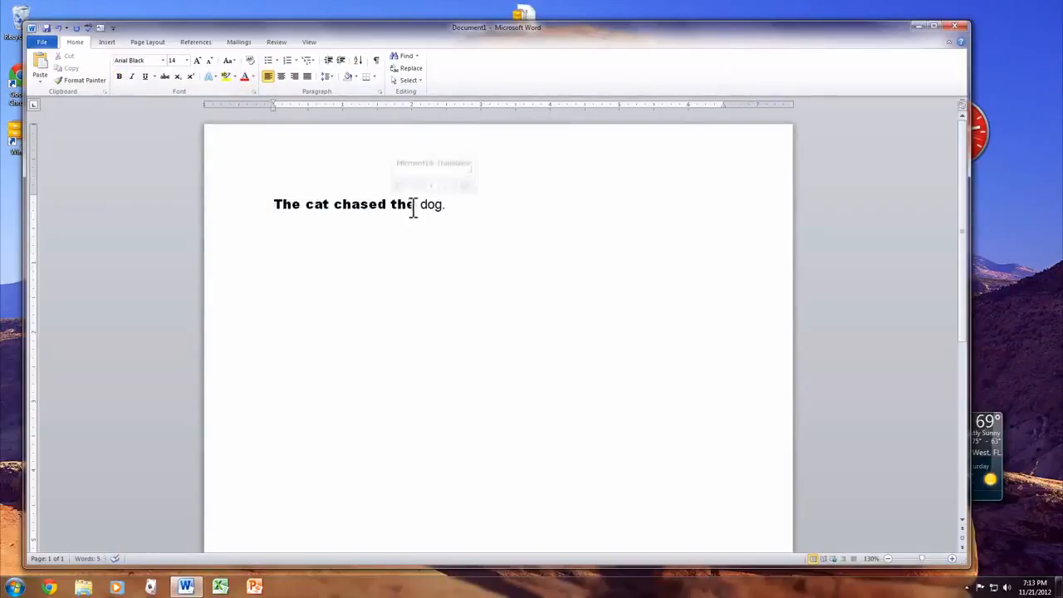
Set the font of the words "The cat chased the" to Arial
{"action": "mouse_move", "coordinate": [415, 204]}
{"action": "left_mouse_down"}
{"action": "mouse_move", "coordinate": [291, 199]}
{"action": "mouse_move", "coordinate": [421, 204]}
{"action": "left_mouse_up"}
{"action": "left_click", "coordinate": [285, 199]}
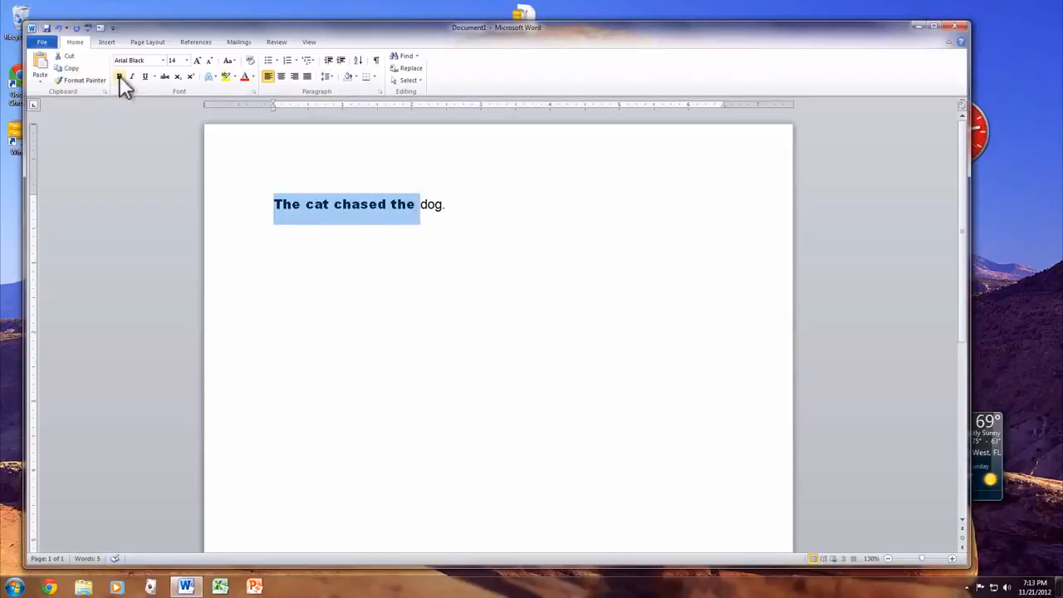
{"action": "left_click", "coordinate": [163, 60]}
{"action": "left_click", "coordinate": [162, 125]}
{"action": "left_click", "coordinate": [502, 240]}
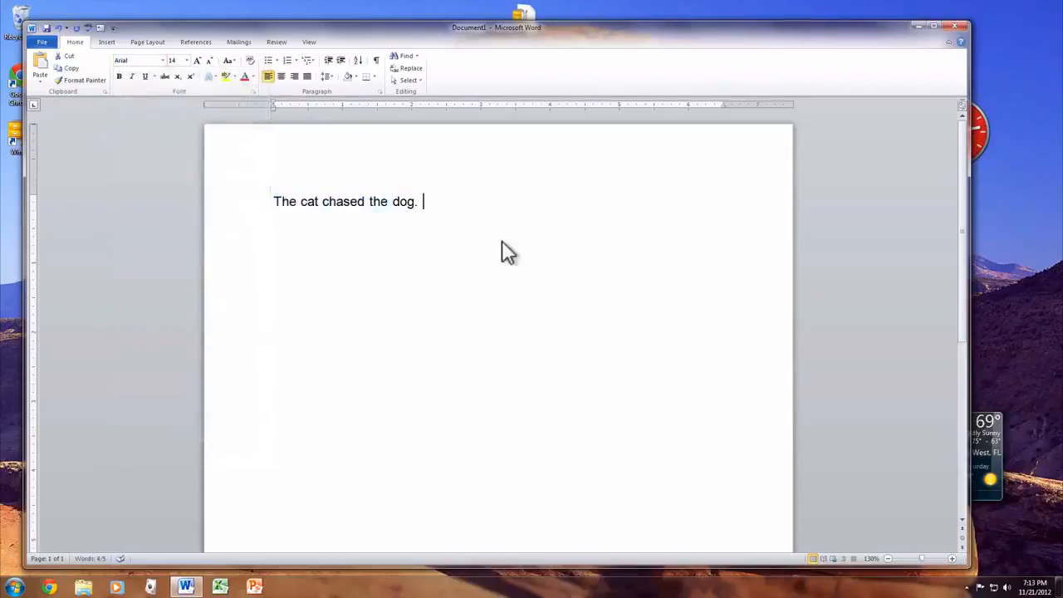
Make the word "dog." at the end of the sentence bold
{"action": "left_click_drag", "start_coordinate": [425, 201], "coordinate": [393, 199]}
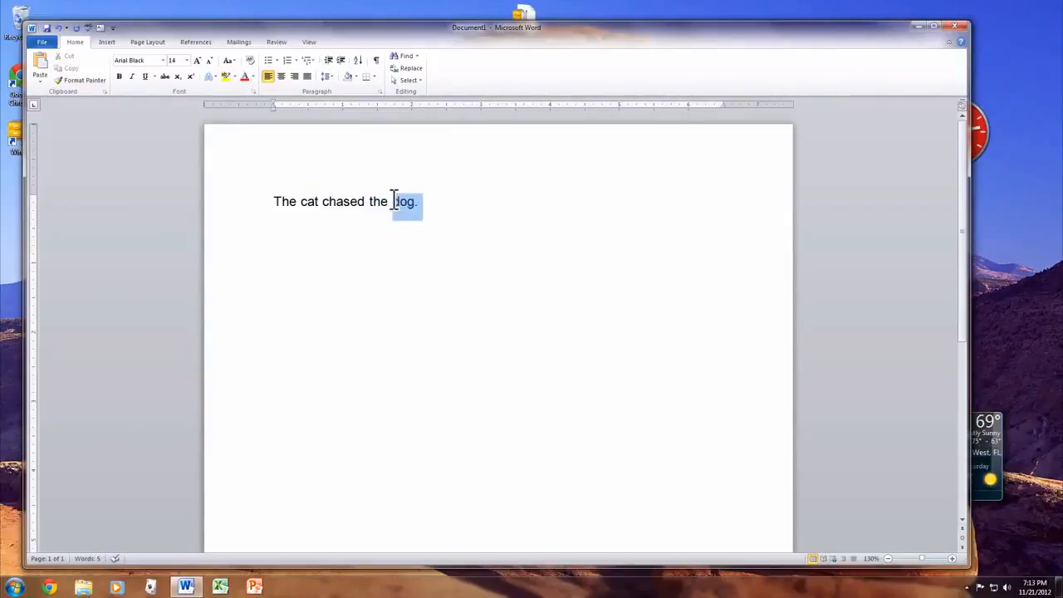
{"action": "left_click", "coordinate": [119, 76]}
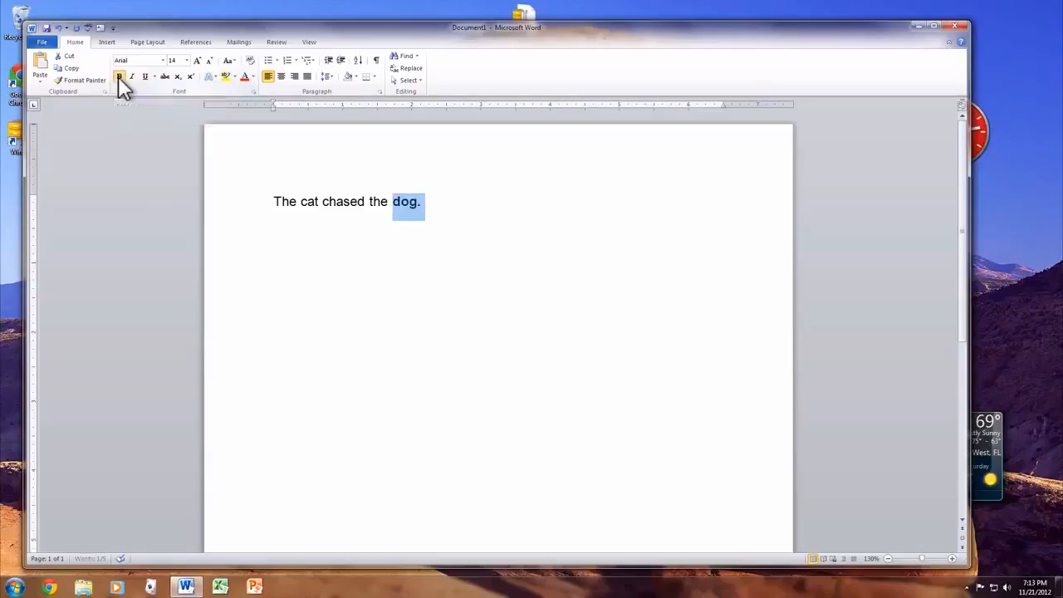
{"action": "left_click", "coordinate": [255, 267]}
{"action": "left_click", "coordinate": [512, 232]}
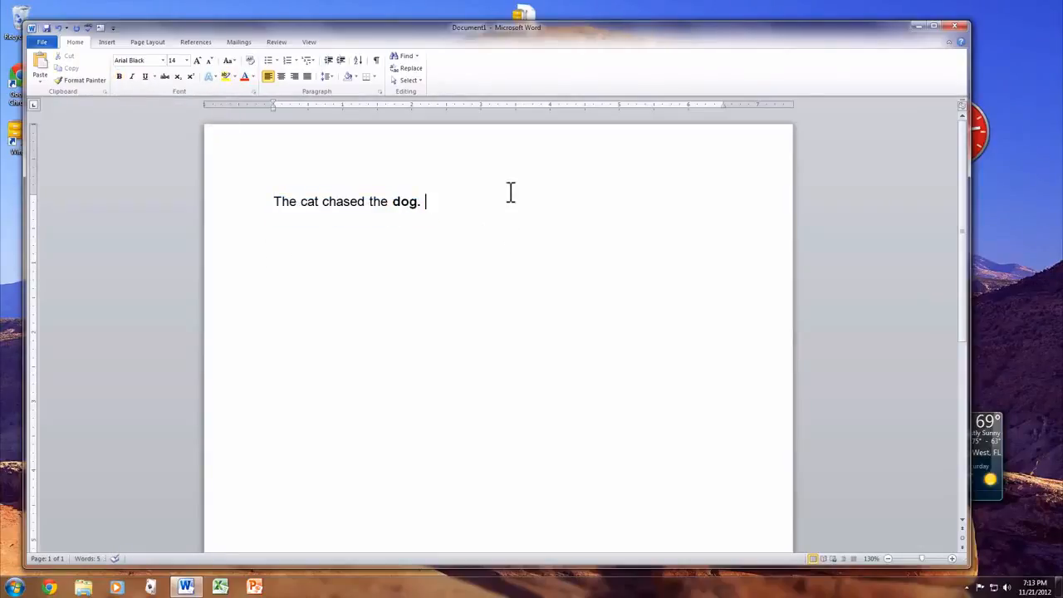
Try italic and strikethrough on the word "dog", leaving it without italic, bold or strikethrough
{"action": "left_click_drag", "start_coordinate": [419, 203], "coordinate": [387, 204]}
{"action": "left_click", "coordinate": [132, 76]}
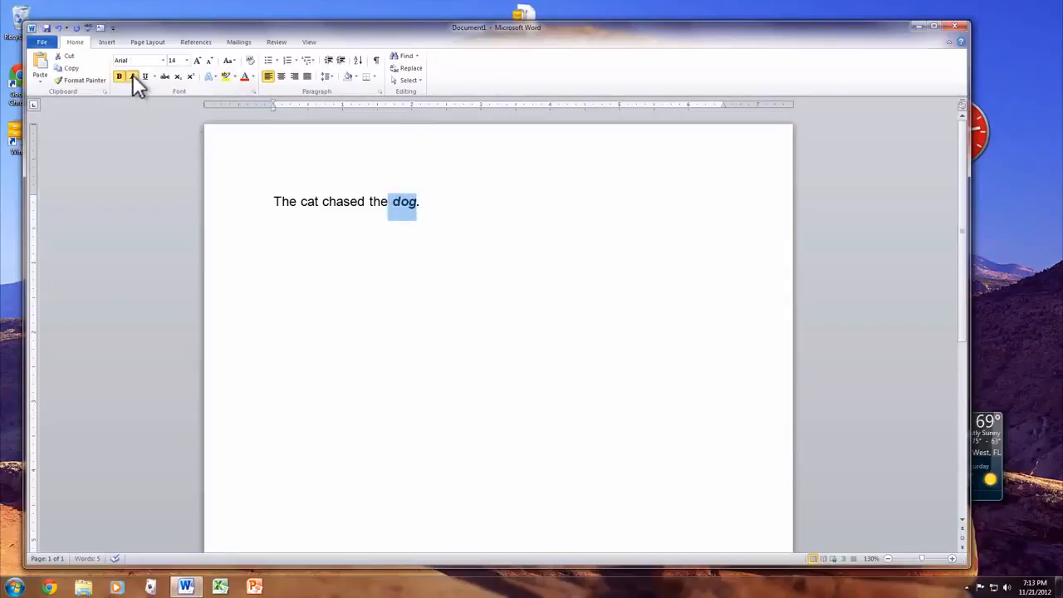
{"action": "left_click", "coordinate": [132, 76]}
{"action": "left_click", "coordinate": [120, 74]}
{"action": "left_click", "coordinate": [166, 76]}
{"action": "left_click", "coordinate": [167, 76]}
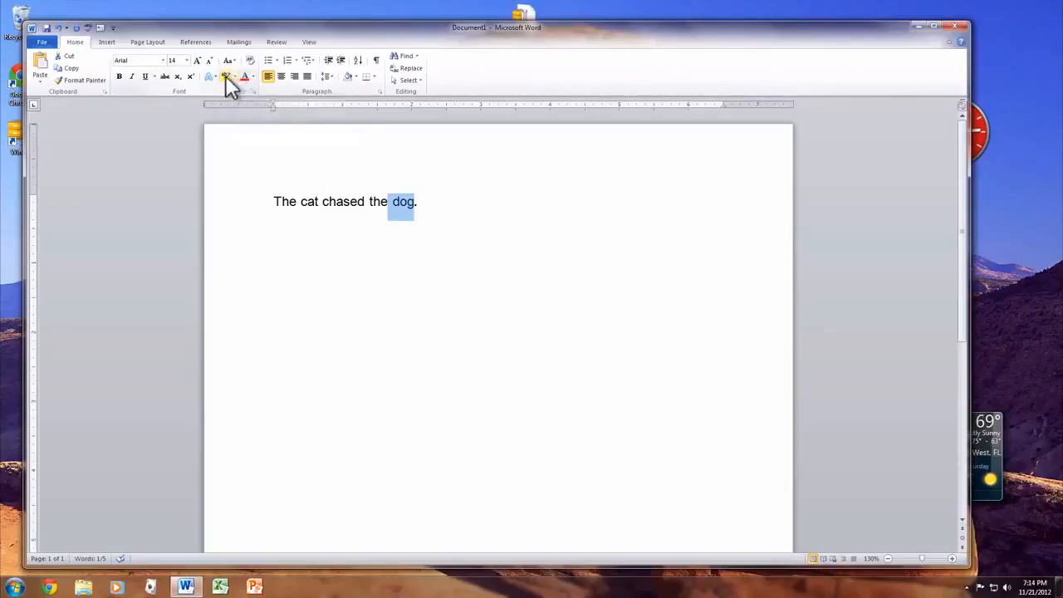
Highlight "chased the dog." in yellow and undo the highlighting
{"action": "left_click", "coordinate": [434, 218]}
{"action": "left_click_drag", "start_coordinate": [430, 199], "coordinate": [332, 210]}
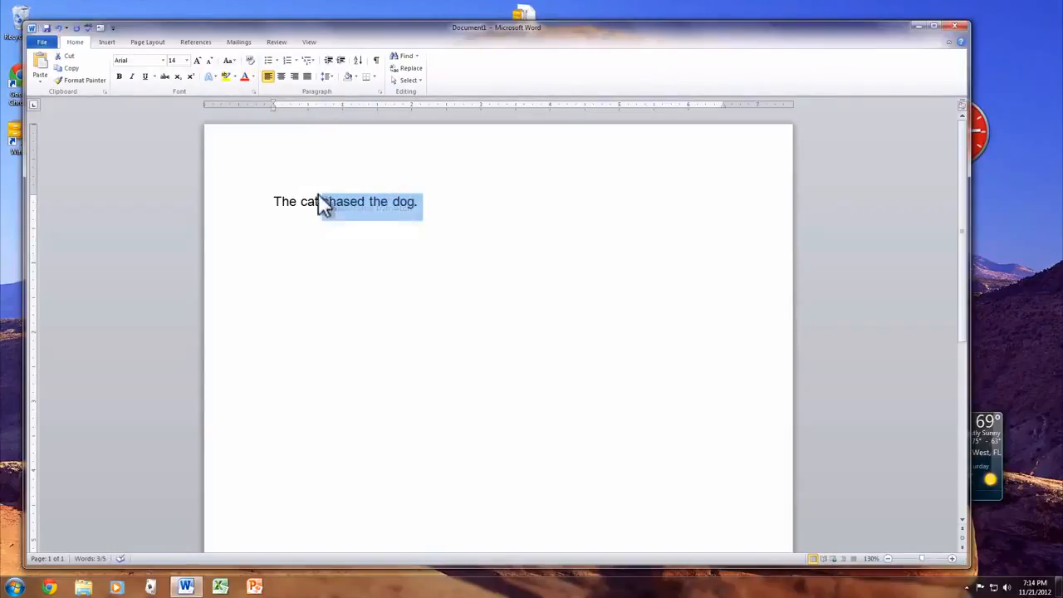
{"action": "left_click", "coordinate": [230, 77]}
{"action": "left_click", "coordinate": [350, 271]}
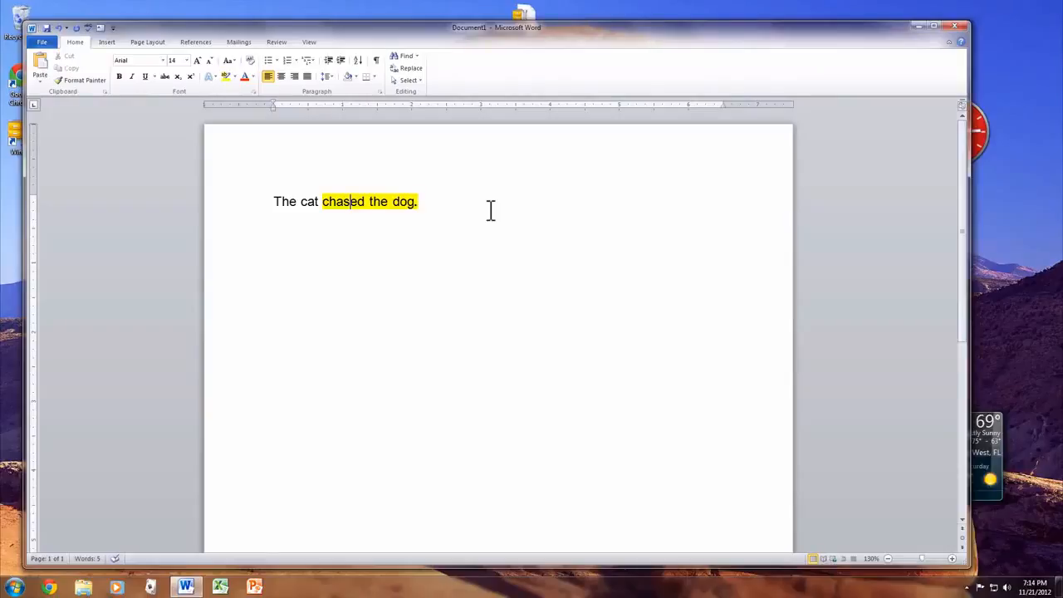
{"action": "key", "text": "ctrl+z"}
Add the line "I'm awesome because:" below the sentence and start a new paragraph after it
{"action": "left_click", "coordinate": [448, 204]}
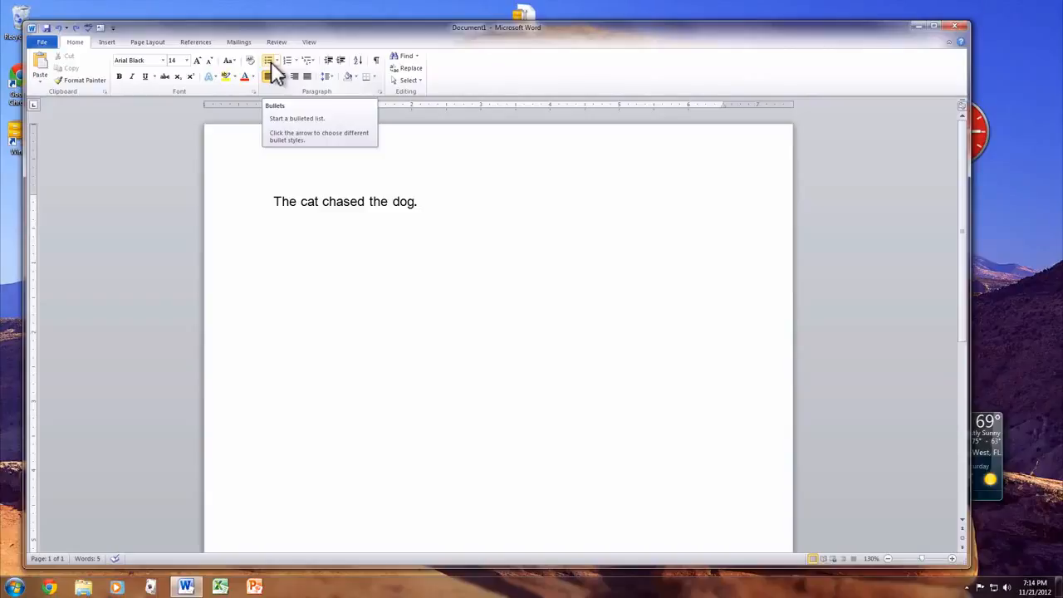
{"action": "key", "text": "Return"}
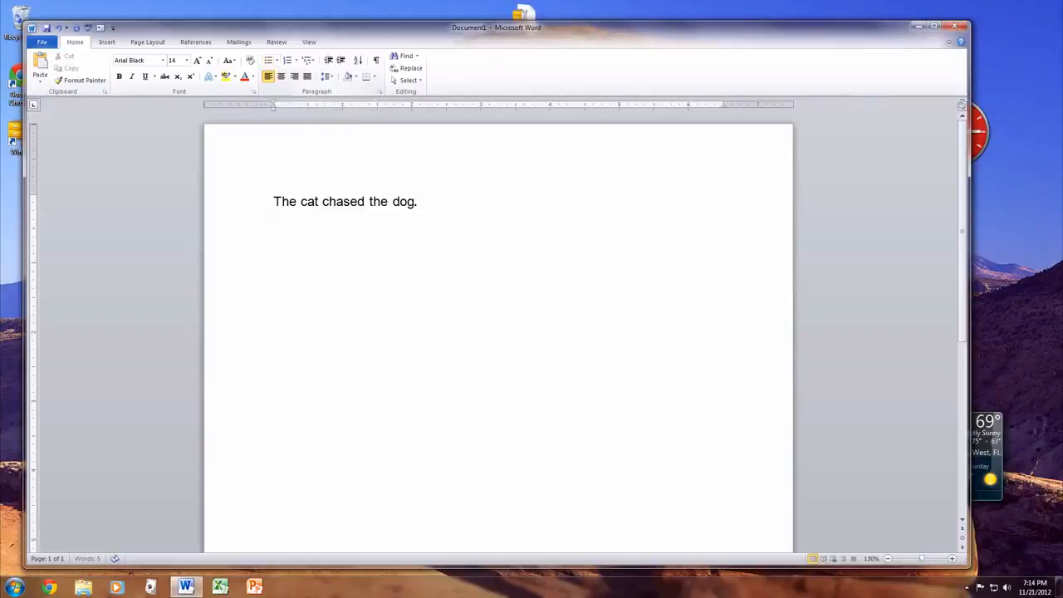
{"action": "type", "text": "I'm awess"}
{"action": "key", "text": "BackSpace"}
{"action": "type", "text": "ome because:"}
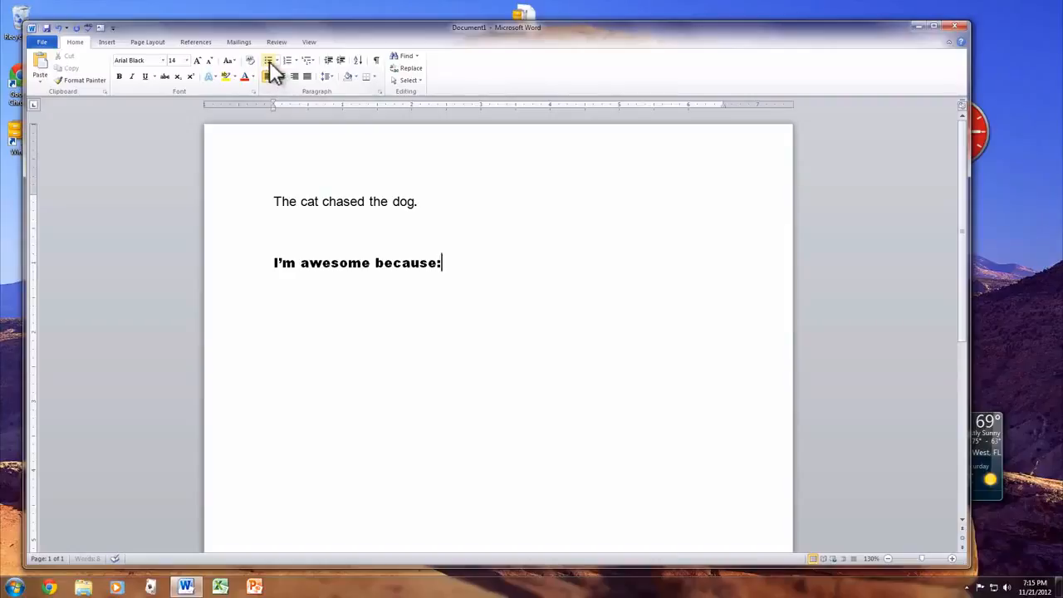
{"action": "key", "text": "Return"}
Create a bulleted list under "I'm awesome because:" with the items "I'm Nice" and "I'm Smart"
{"action": "left_click", "coordinate": [269, 61]}
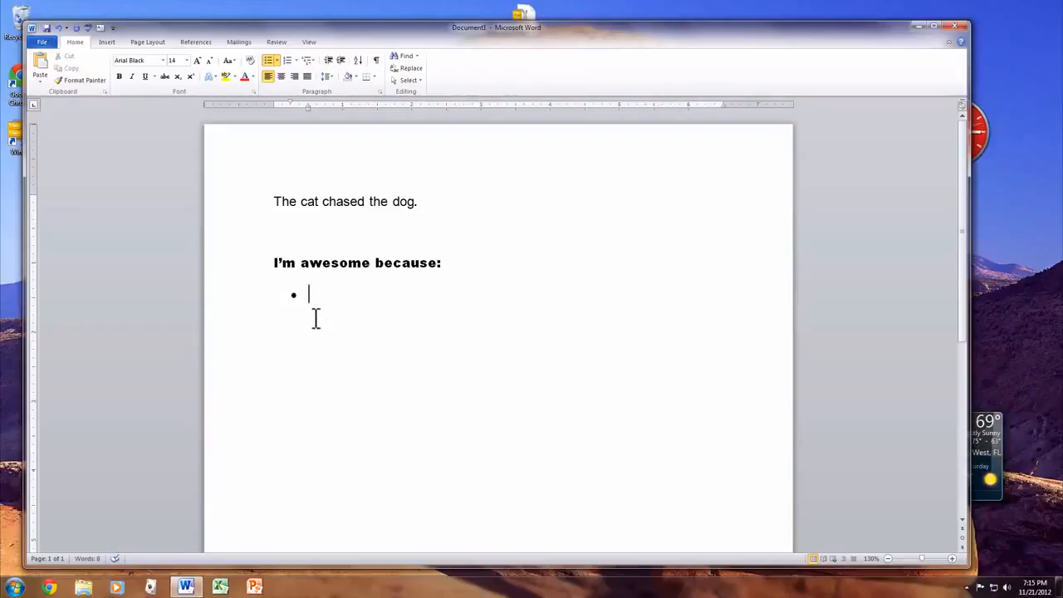
{"action": "type", "text": "I'm Nice"}
{"action": "key", "text": "Return"}
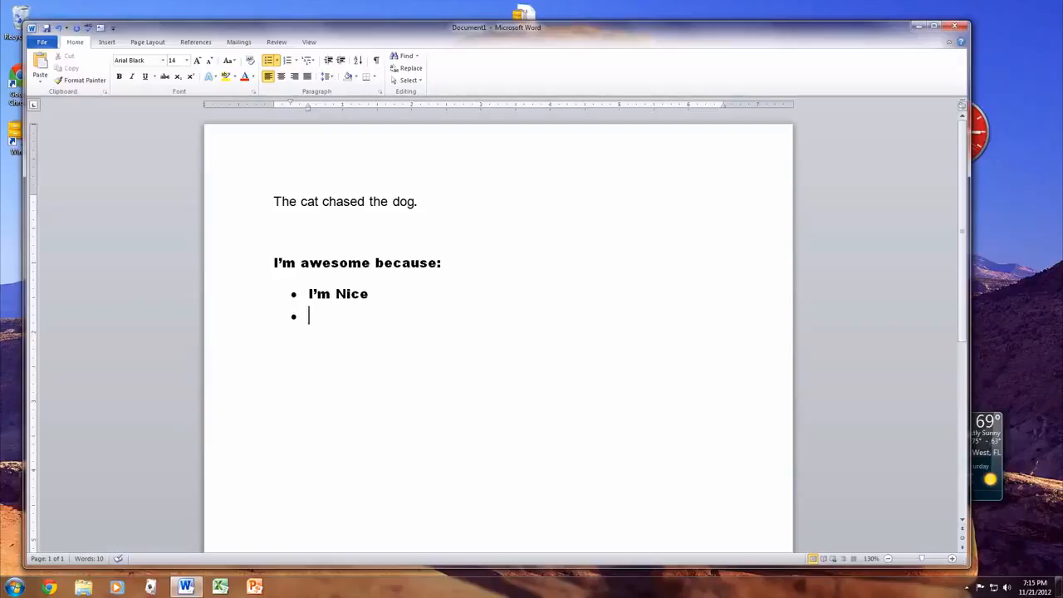
{"action": "type", "text": "I'm"}
{"action": "type", "text": " Smart"}
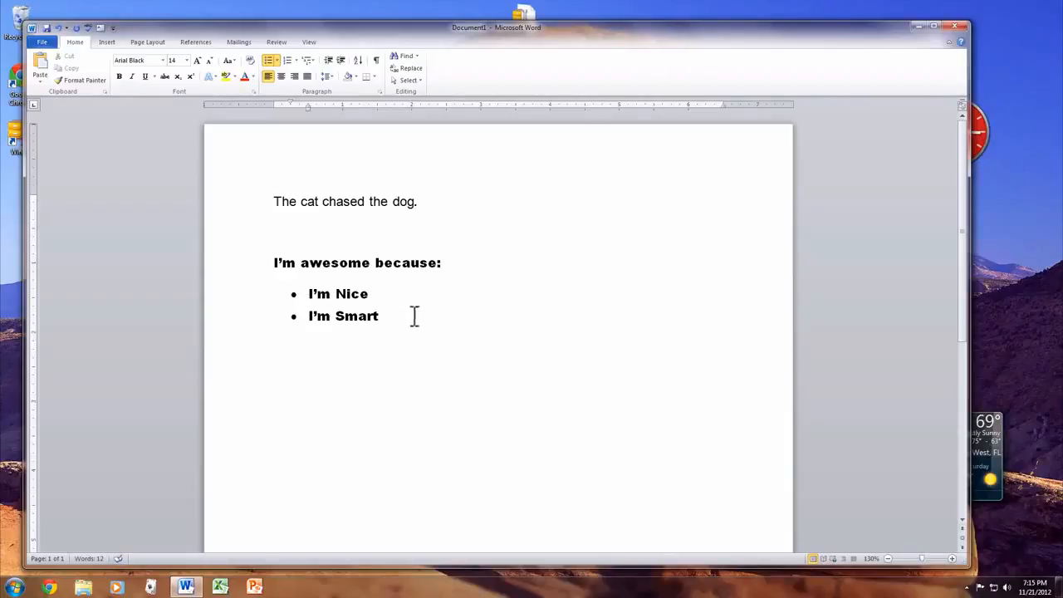
Delete both list items and remove the remaining bullet under "I'm awesome because:"
{"action": "left_click_drag", "start_coordinate": [413, 315], "coordinate": [221, 290]}
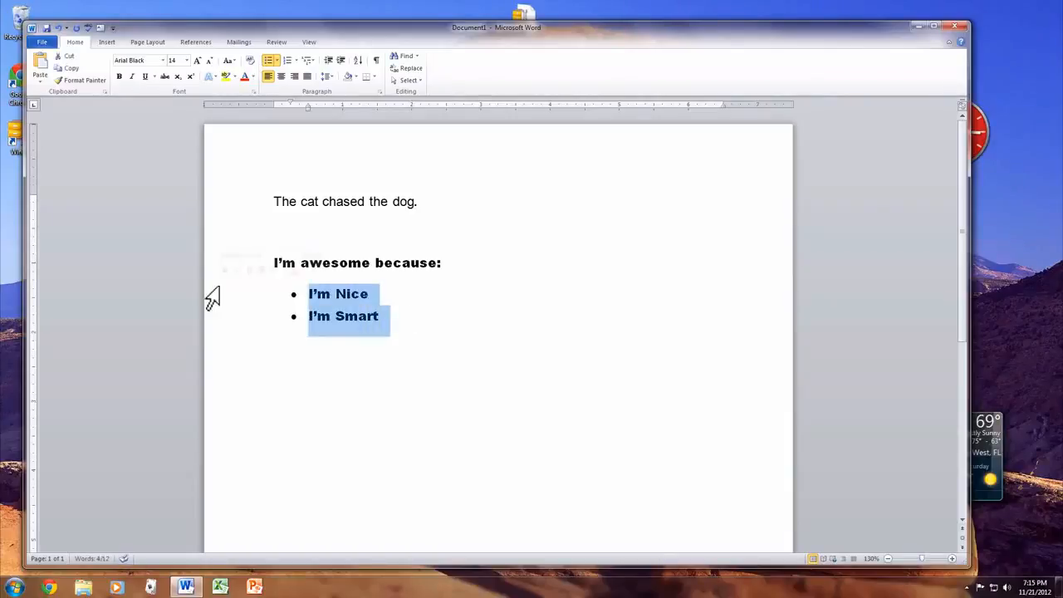
{"action": "key", "text": "BackSpace"}
{"action": "key", "text": "BackSpace"}
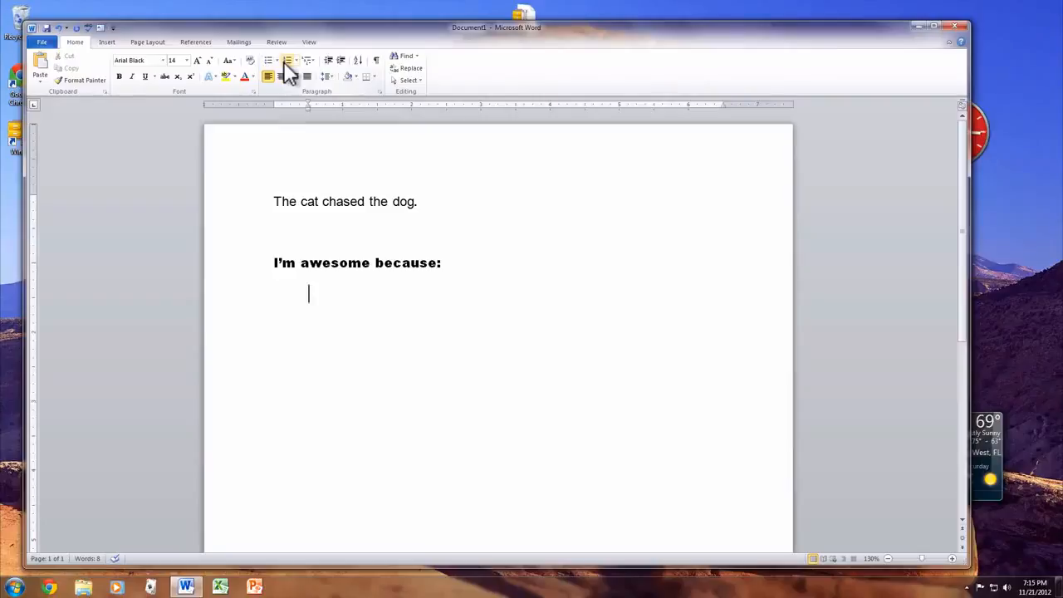
Create a numbered list under "I'm awesome because:" with the items "Item One" and "Item Two"
{"action": "left_click", "coordinate": [287, 62]}
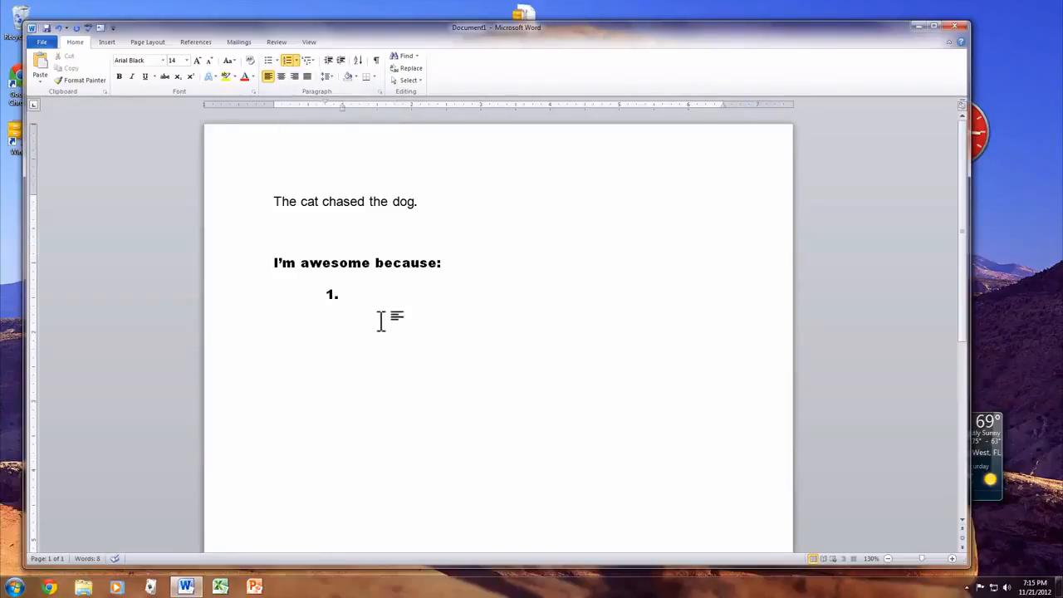
{"action": "type", "text": "Item One"}
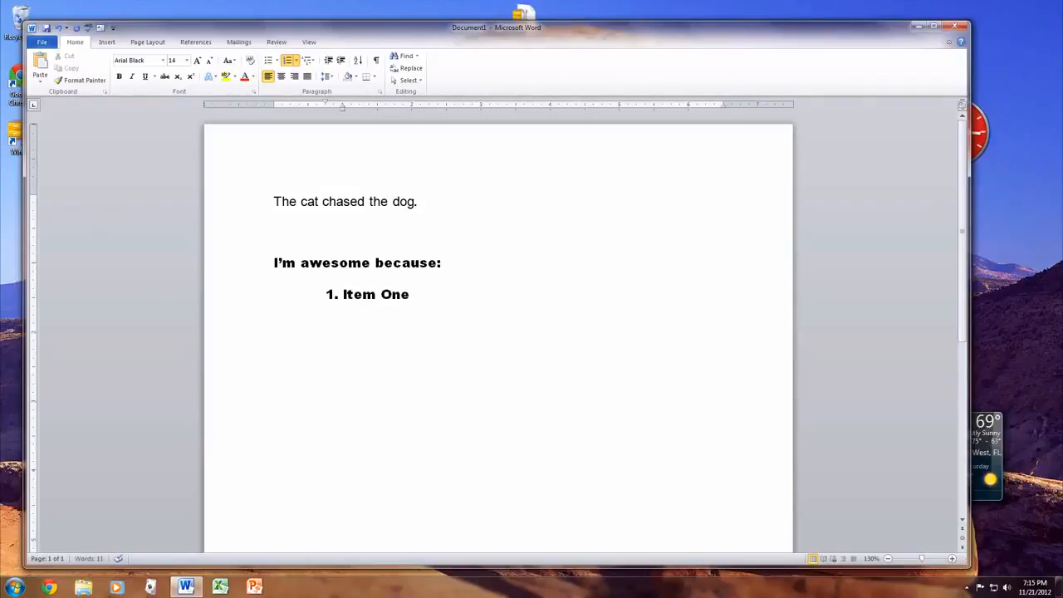
{"action": "key", "text": "Return"}
{"action": "type", "text": "Item Two"}
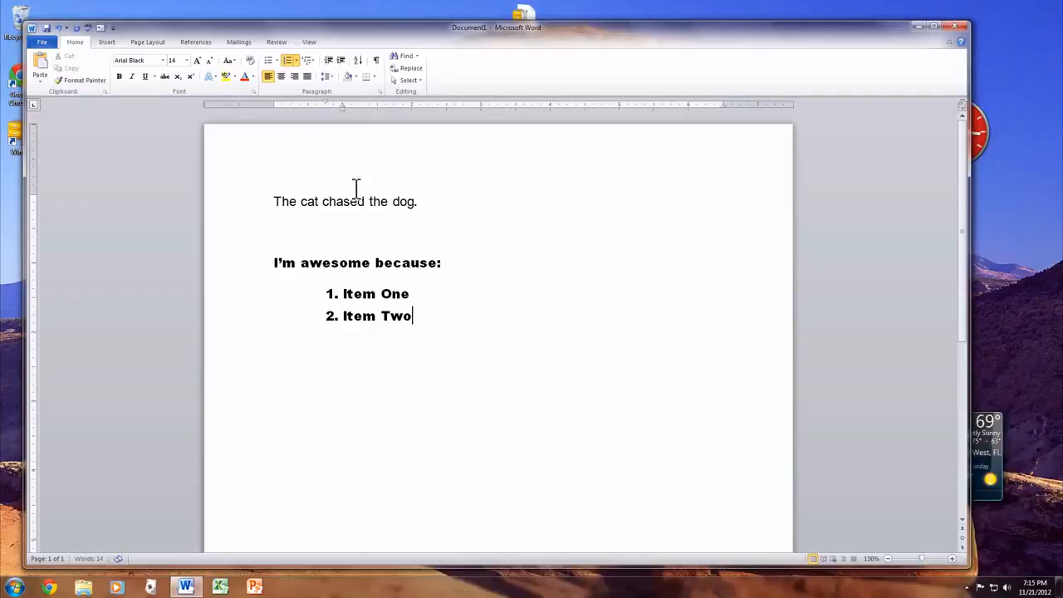
Delete both numbered items, their numbering and the empty paragraph under "I'm awesome because:"
{"action": "left_click_drag", "start_coordinate": [456, 319], "coordinate": [200, 192]}
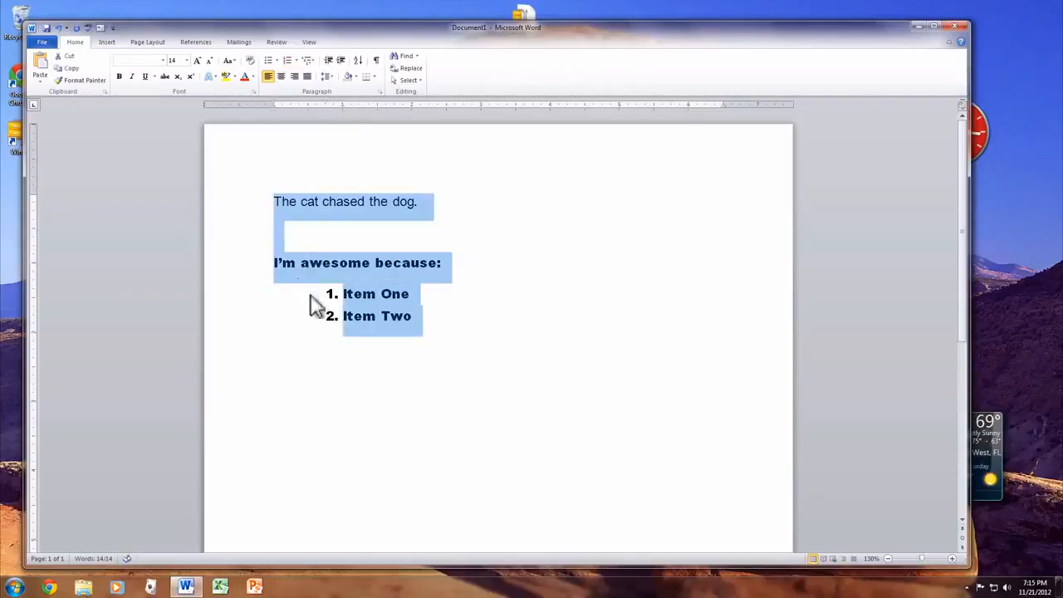
{"action": "left_click", "coordinate": [501, 382]}
{"action": "left_click_drag", "start_coordinate": [368, 309], "coordinate": [273, 296]}
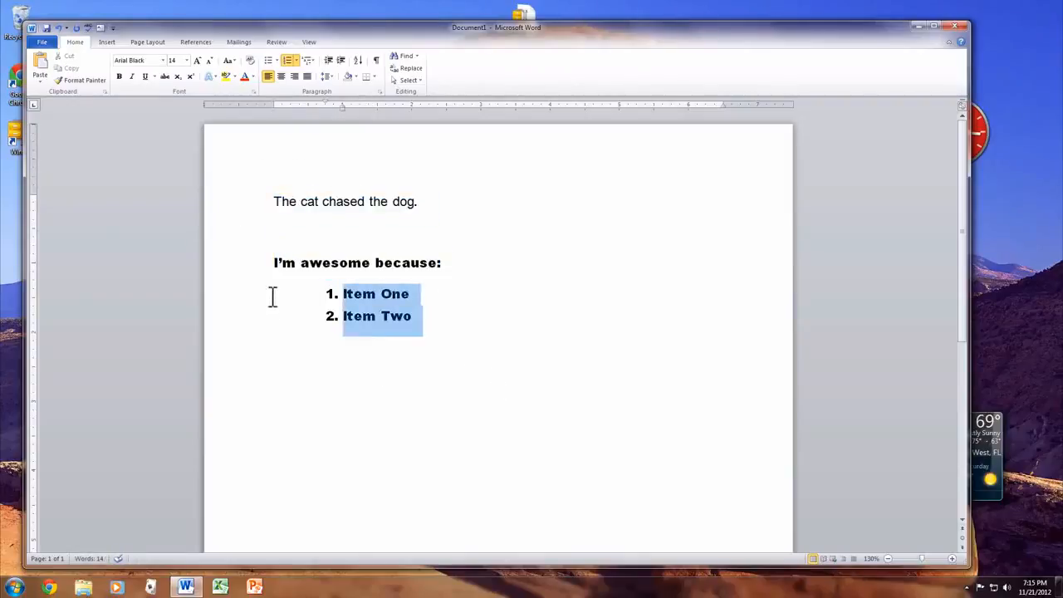
{"action": "key", "text": "BackSpace"}
{"action": "key", "text": "BackSpace"}
{"action": "key", "text": "BackSpace"}
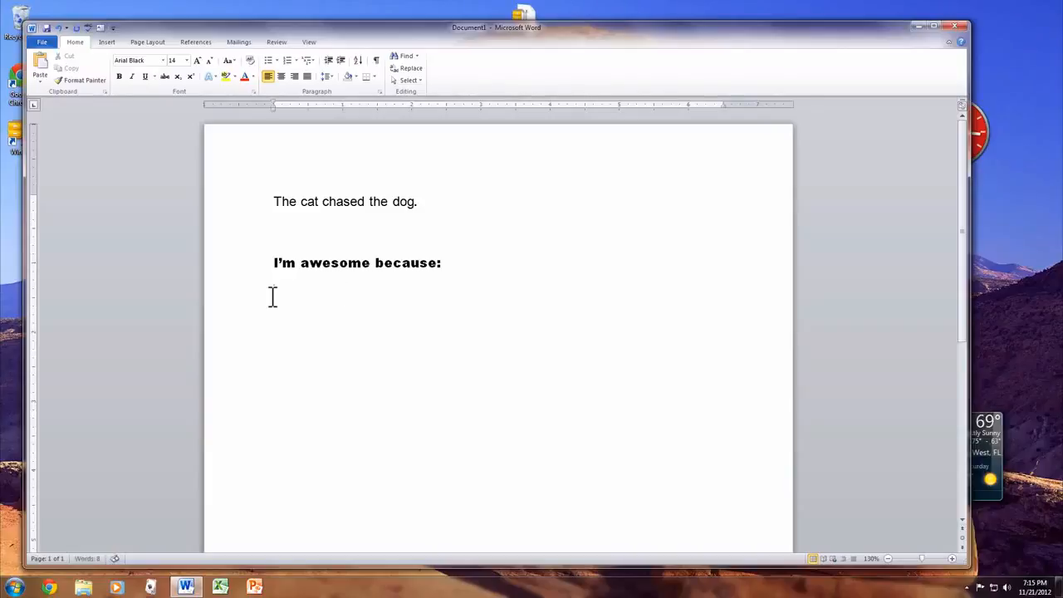
{"action": "key", "text": "BackSpace"}
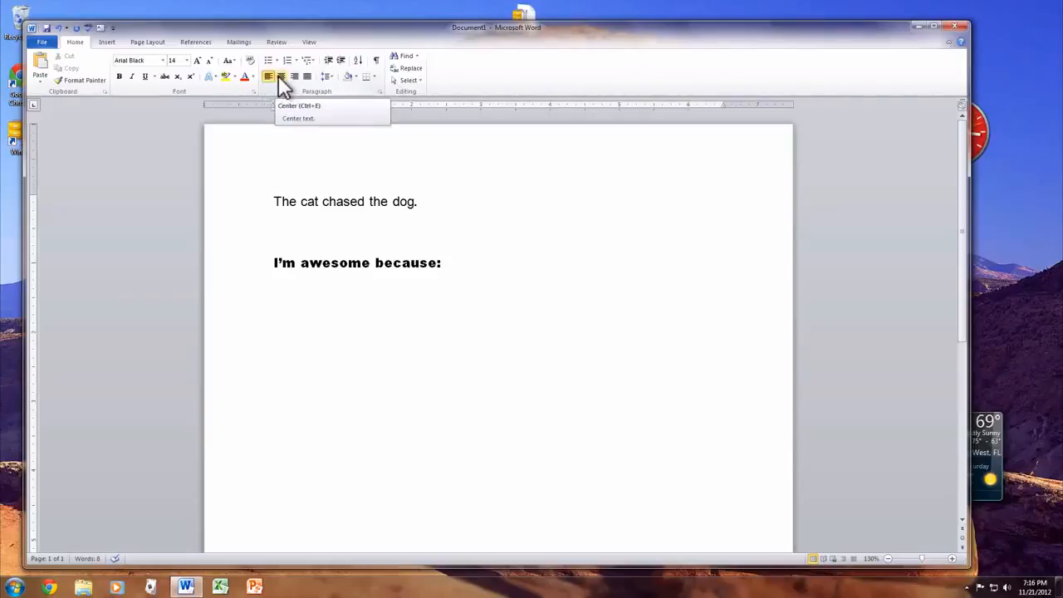
Try centre and right alignment on the "I'm awesome because:" line, ending with it justified
{"action": "left_click", "coordinate": [280, 79]}
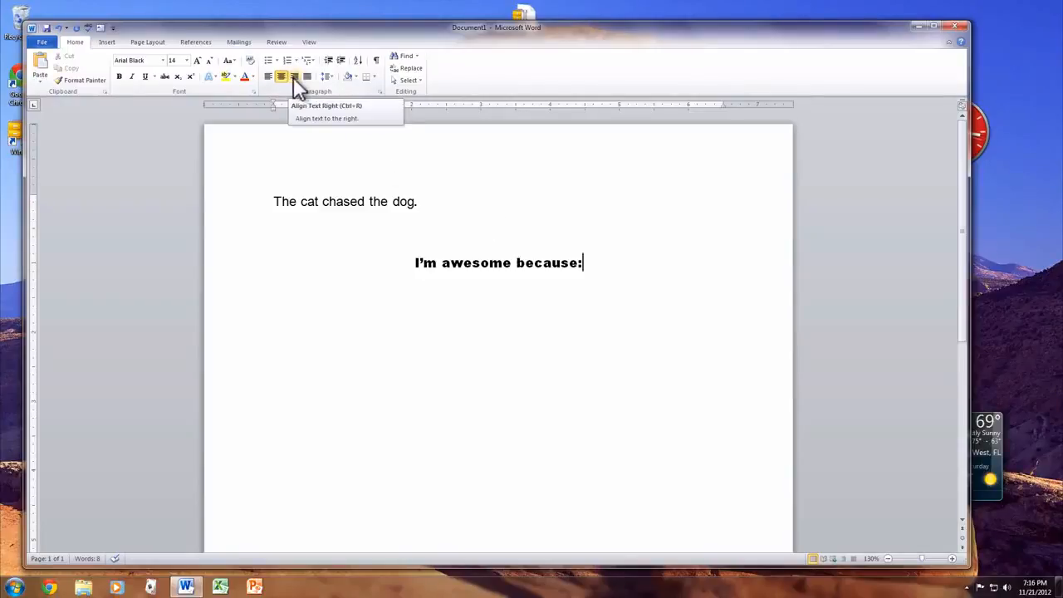
{"action": "left_click", "coordinate": [294, 78]}
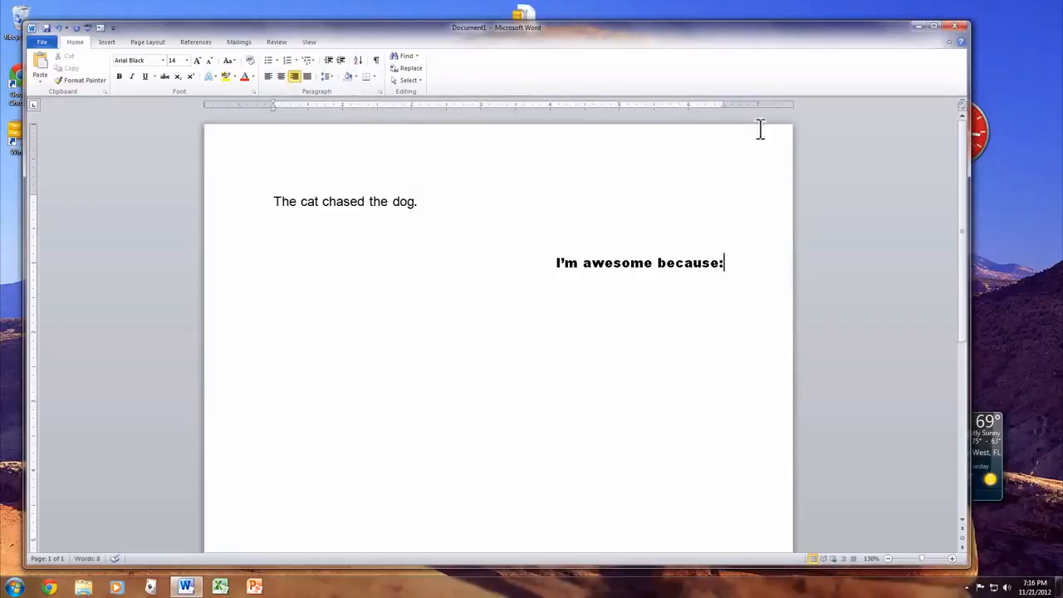
{"action": "left_click", "coordinate": [305, 76]}
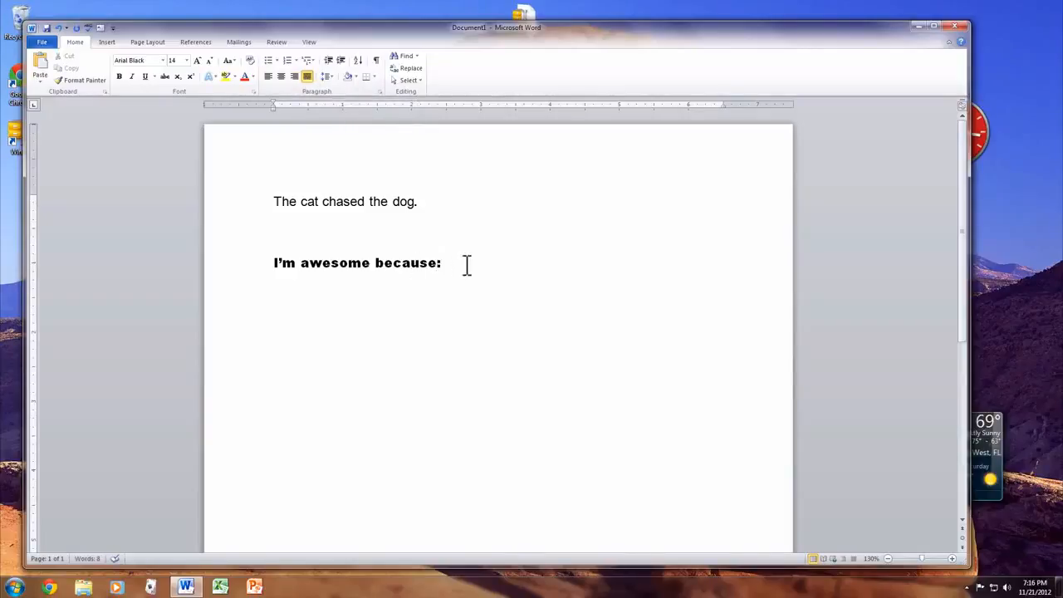
Replace the colon after "I'm awesome because" with random filler text long enough to wrap onto a second line
{"action": "key", "text": "BackSpace"}
{"action": "type", "text": "afjdhsalfjkhdsal"}
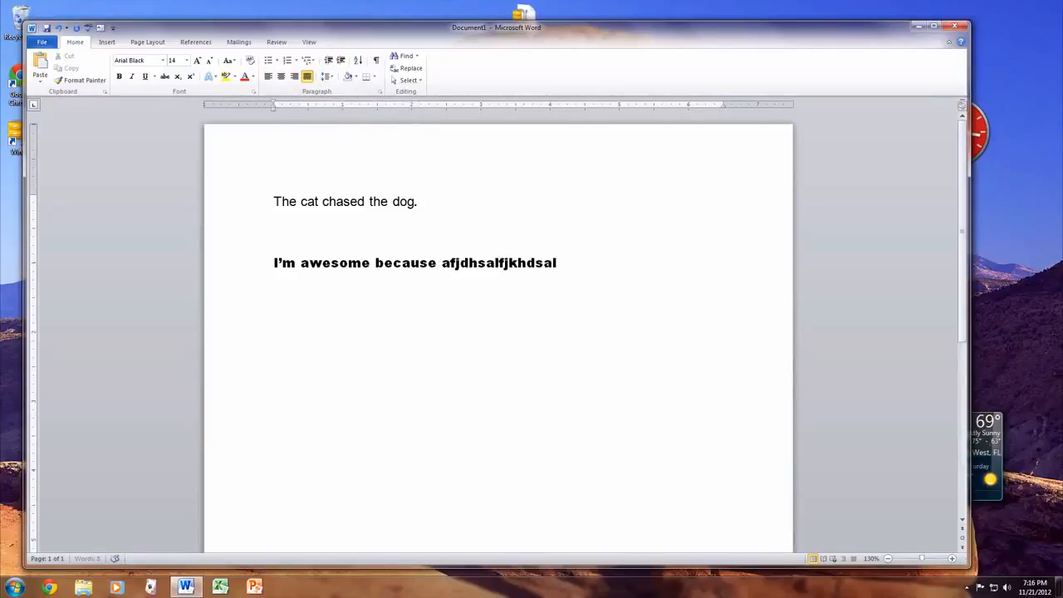
{"action": "type", "text": " slfkjsah lksjah laskjh laksj hdslkajfh salkjfhd"}
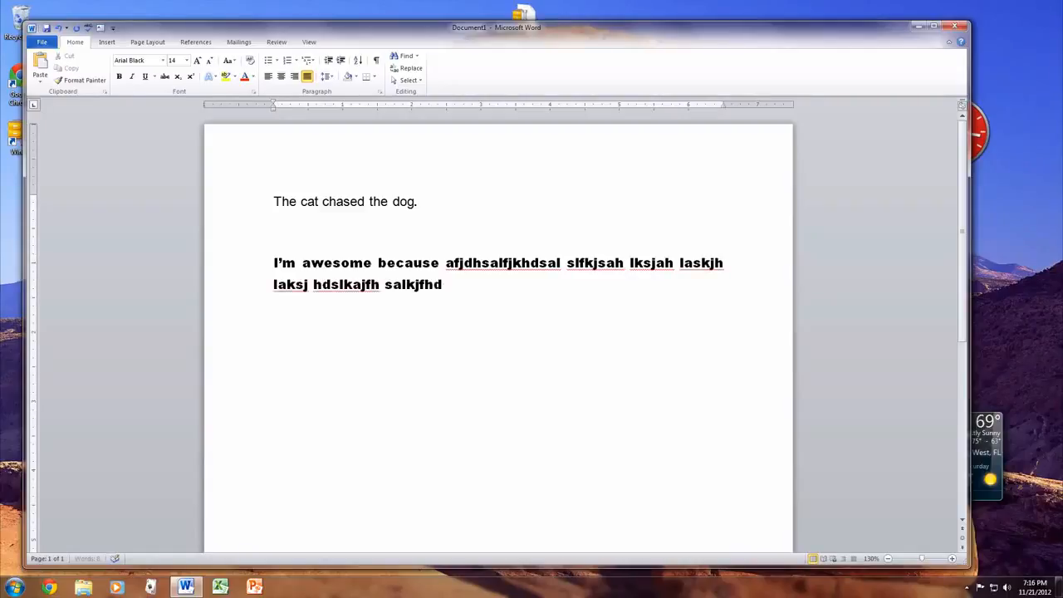
{"action": "type", "text": "slak jhdslak fjhslakjf hdsaf saf"}
{"action": "key", "text": "super"}
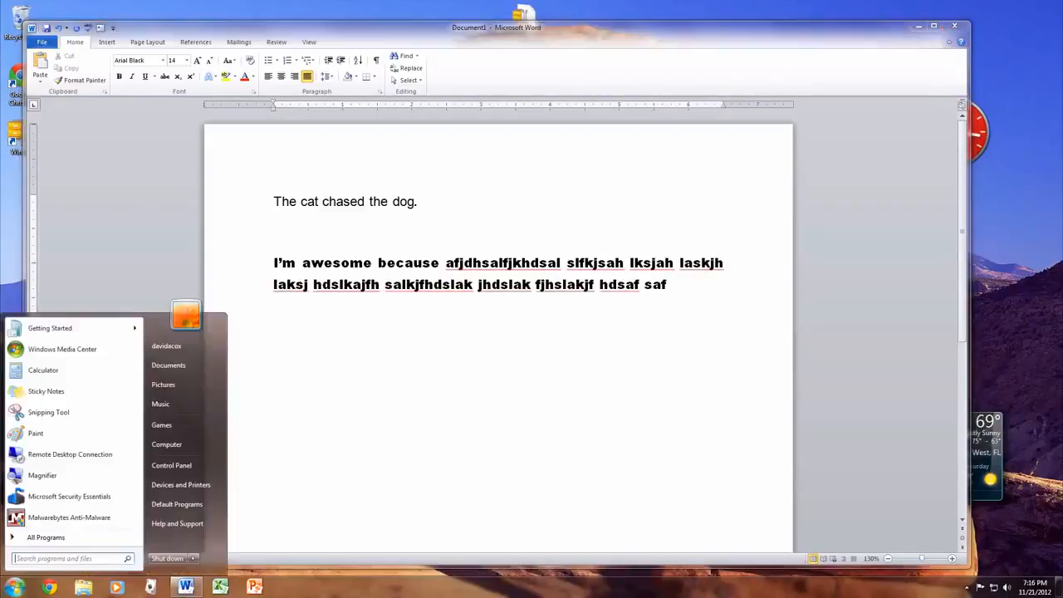
{"action": "left_click", "coordinate": [673, 321]}
Align the whole "I'm awesome because" paragraph left for comparison and set it back to justified, dismissing the antivirus notification
{"action": "left_click_drag", "start_coordinate": [702, 288], "coordinate": [125, 257]}
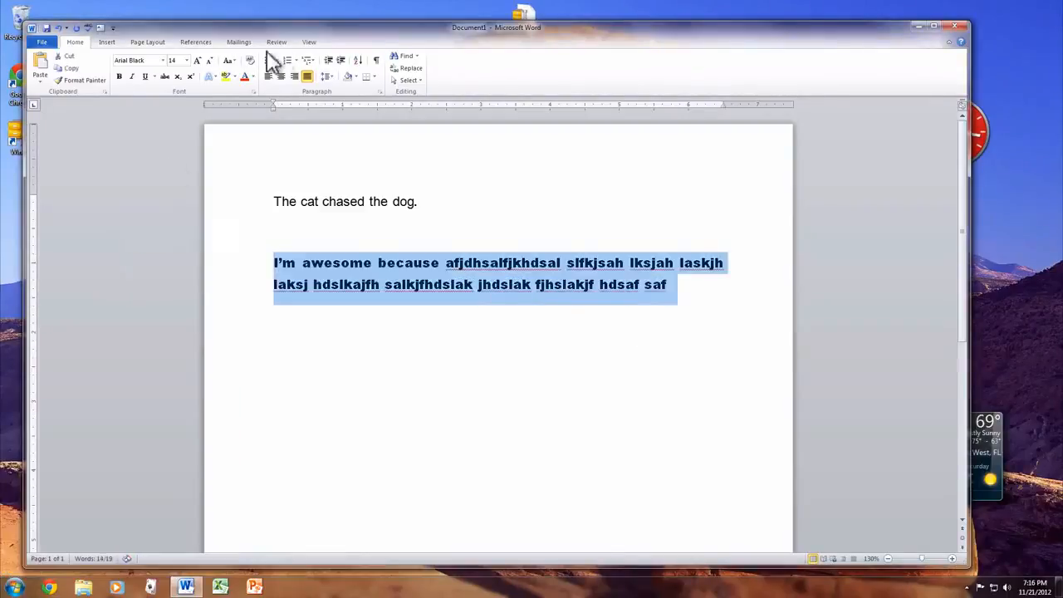
{"action": "left_click", "coordinate": [294, 75]}
{"action": "left_click", "coordinate": [269, 76]}
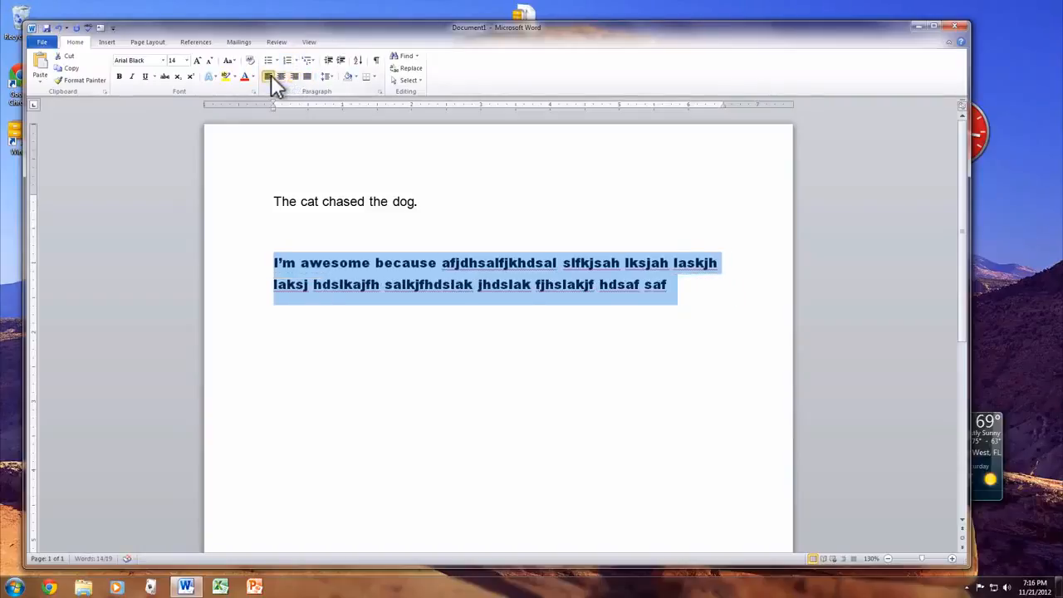
{"action": "left_click", "coordinate": [307, 76]}
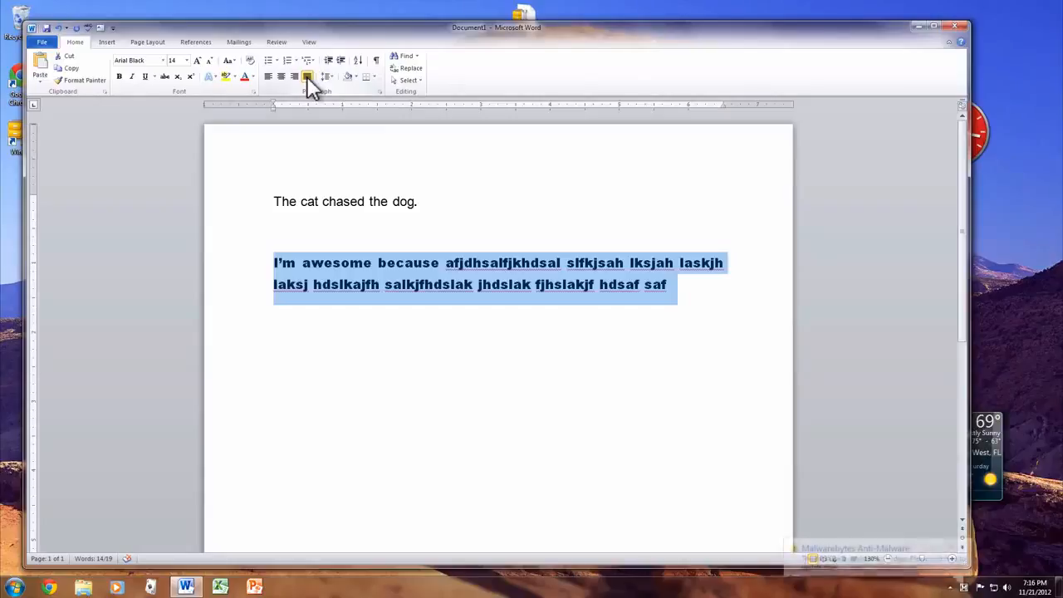
{"action": "left_click", "coordinate": [567, 282]}
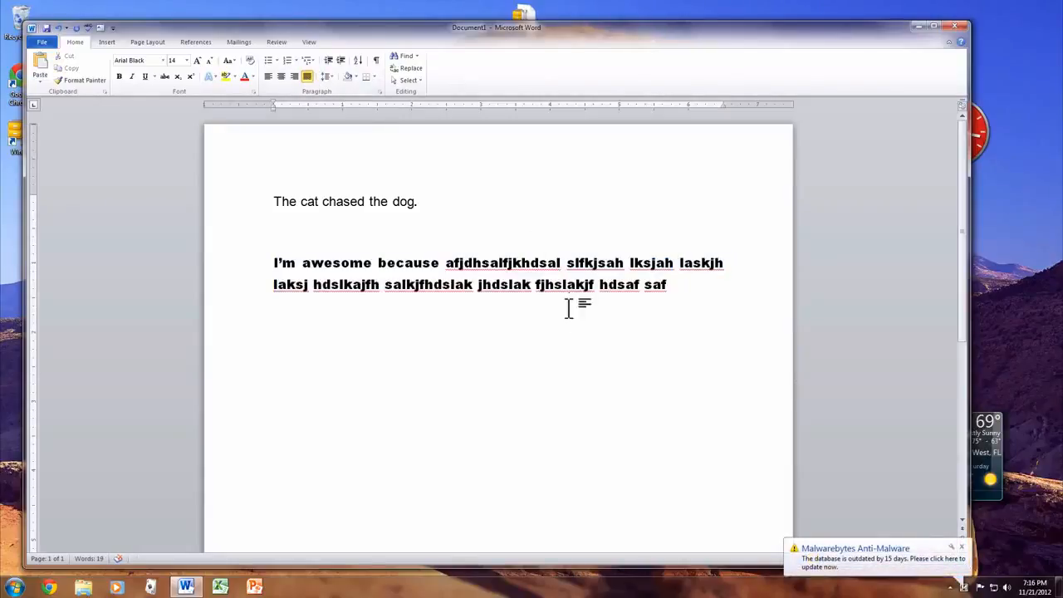
{"action": "left_click", "coordinate": [961, 547]}
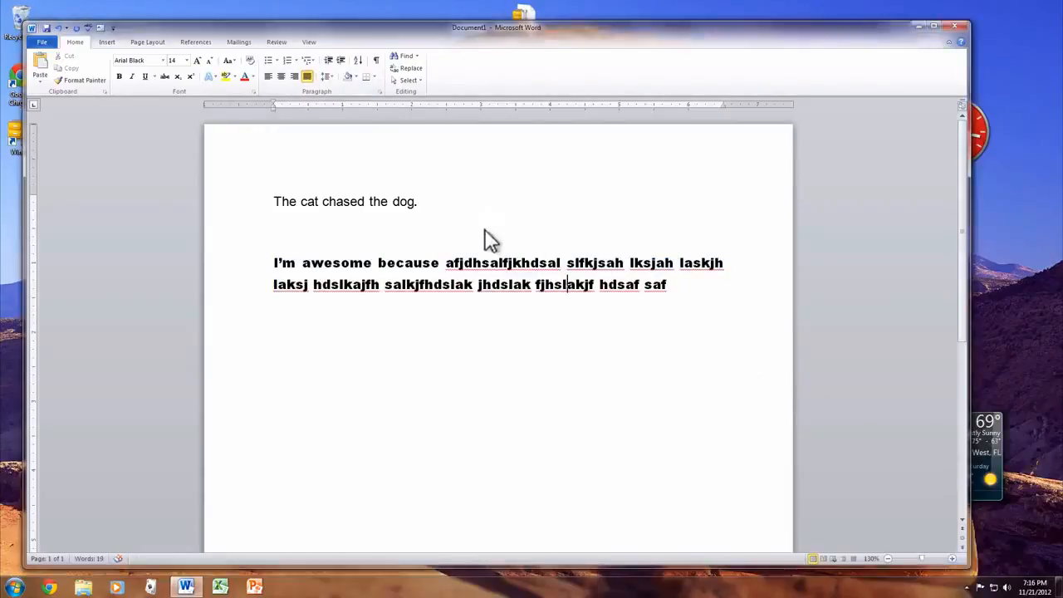
Insert the Koala picture from the Sample Pictures folder into the second line of the filler paragraph
{"action": "left_click", "coordinate": [96, 44]}
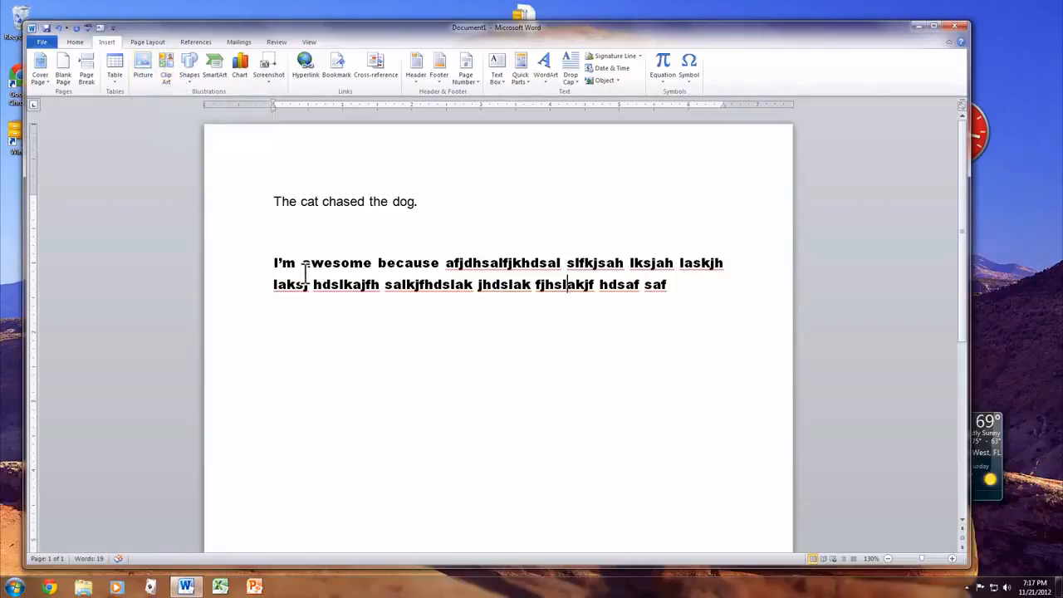
{"action": "left_click", "coordinate": [142, 65]}
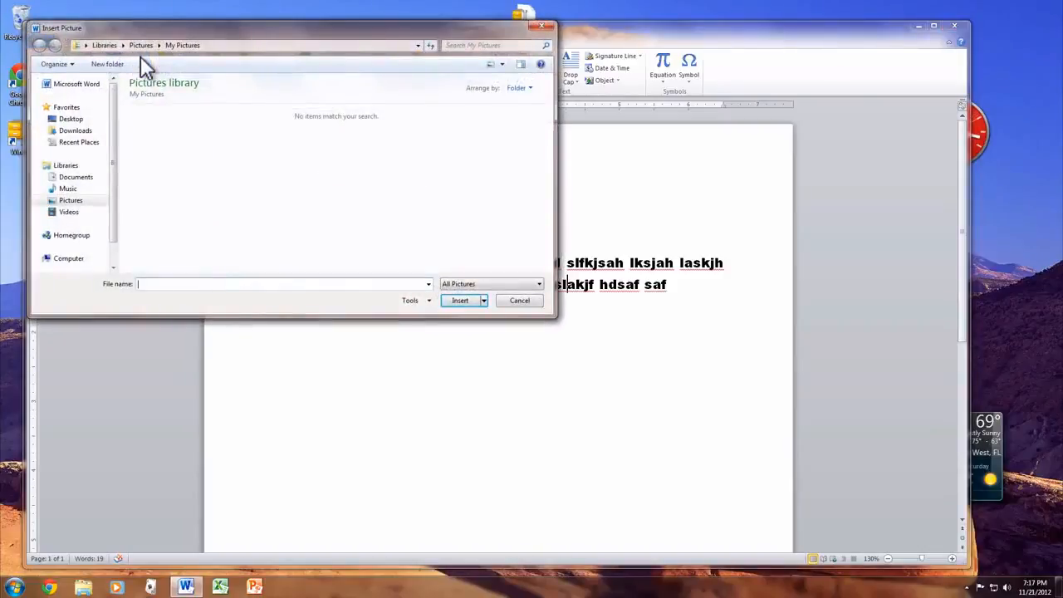
{"action": "left_click", "coordinate": [80, 201]}
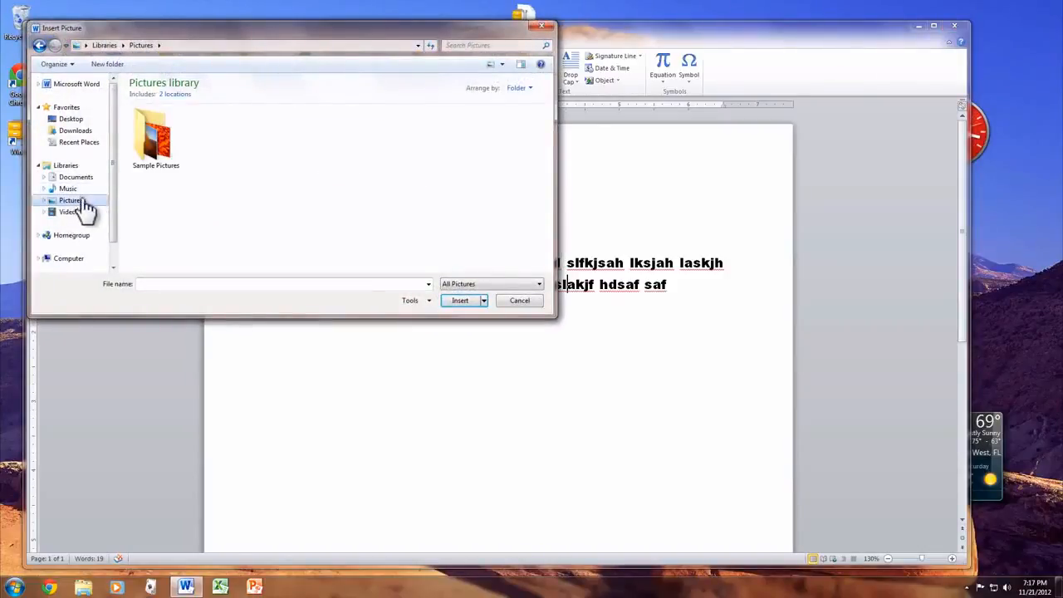
{"action": "double_click", "coordinate": [156, 137]}
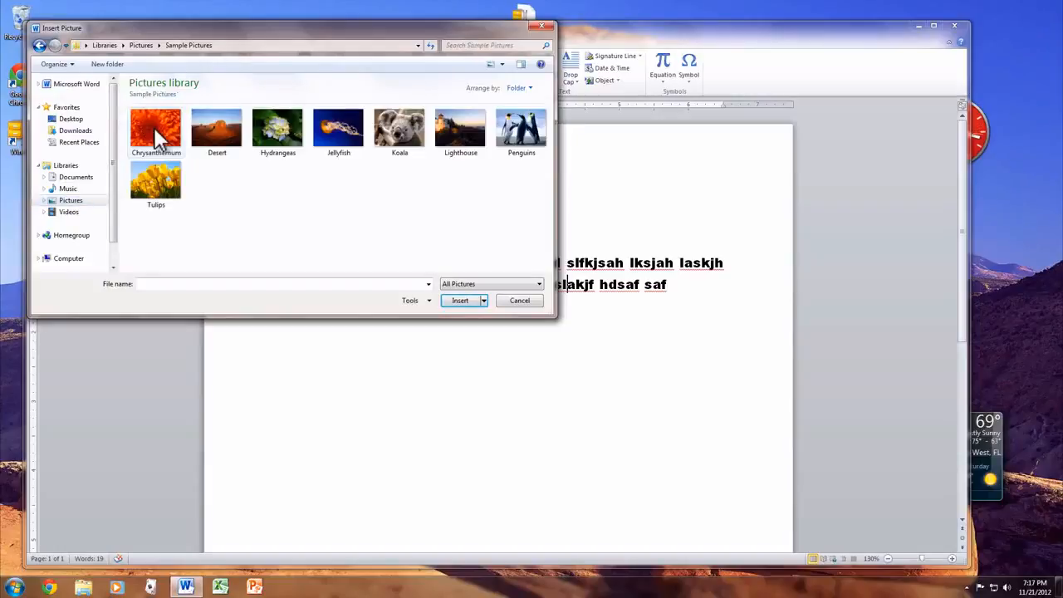
{"action": "left_click", "coordinate": [400, 132]}
{"action": "left_click", "coordinate": [452, 299]}
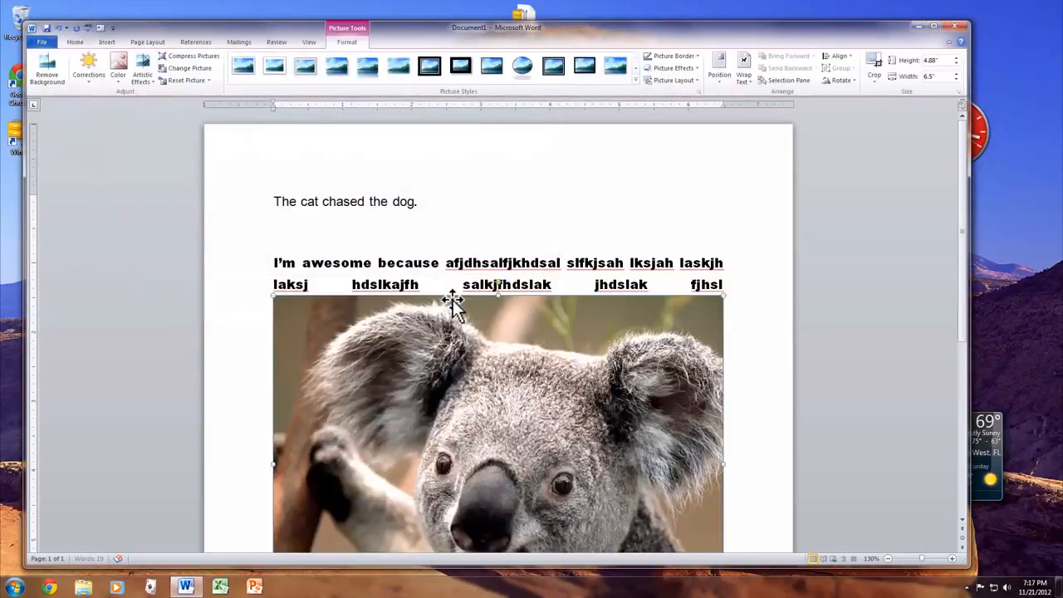
Shrink the koala picture proportionally to about 1.39" high by 1.86" wide
{"action": "scroll", "coordinate": [498, 380], "scroll_direction": "down", "scroll_amount": 6}
{"action": "scroll", "coordinate": [498, 379], "scroll_direction": "up", "scroll_amount": 4}
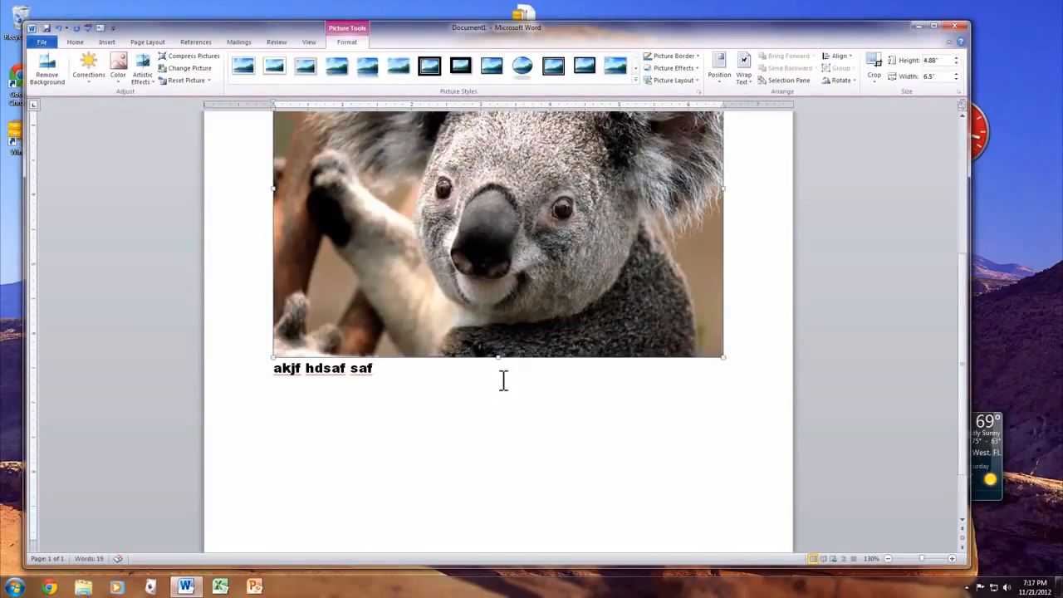
{"action": "scroll", "coordinate": [501, 382], "scroll_direction": "up", "scroll_amount": 1}
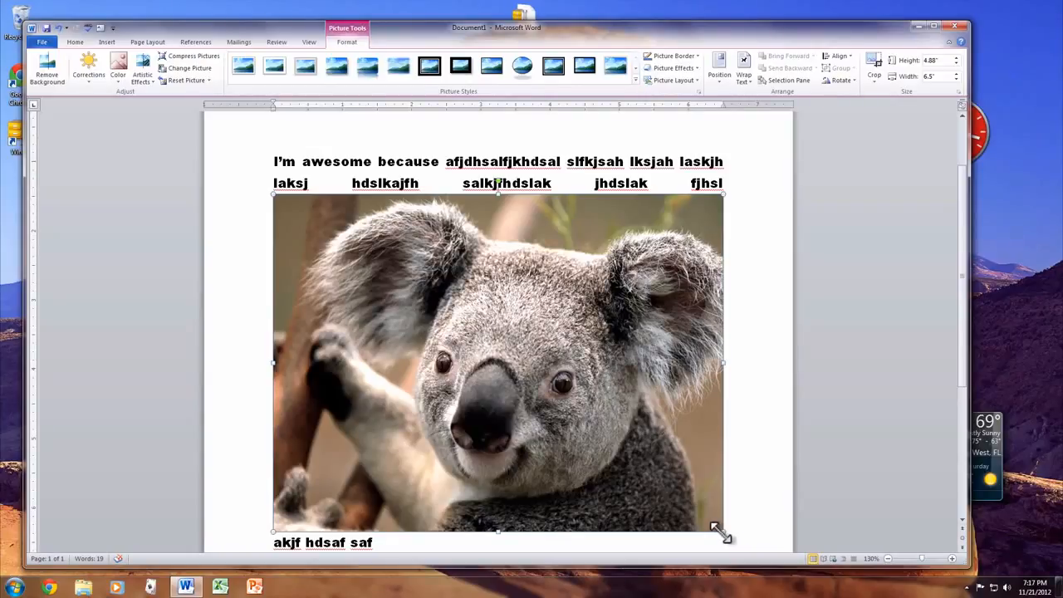
{"action": "left_click_drag", "start_coordinate": [718, 532], "coordinate": [403, 290]}
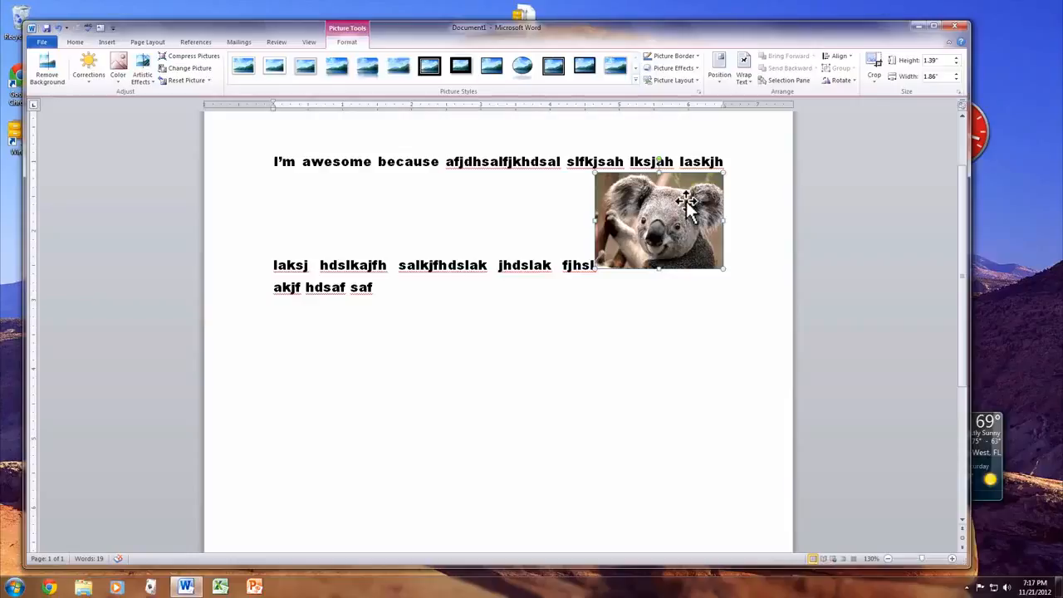
Insert three paragraph breaks before the koala picture to move it below the filler text
{"action": "left_click", "coordinate": [430, 69]}
{"action": "key", "text": "Left"}
{"action": "key", "text": "Return"}
{"action": "key", "text": "Return"}
{"action": "key", "text": "Return"}
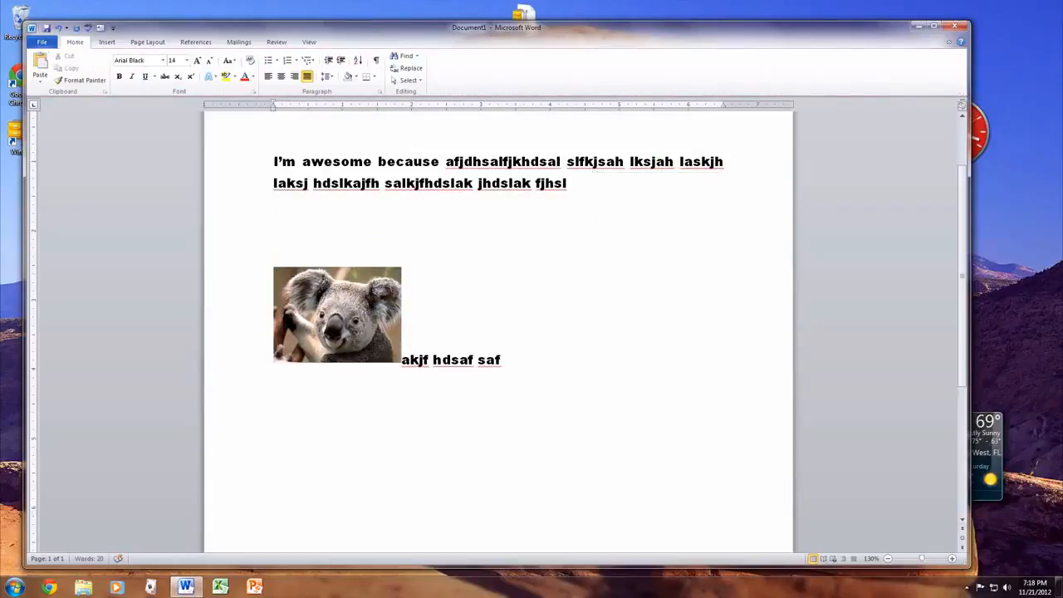
Delete the "I'm awesome because" paragraph with the koala picture and write "Signature" three paragraphs further down
{"action": "left_click_drag", "start_coordinate": [589, 380], "coordinate": [156, 132]}
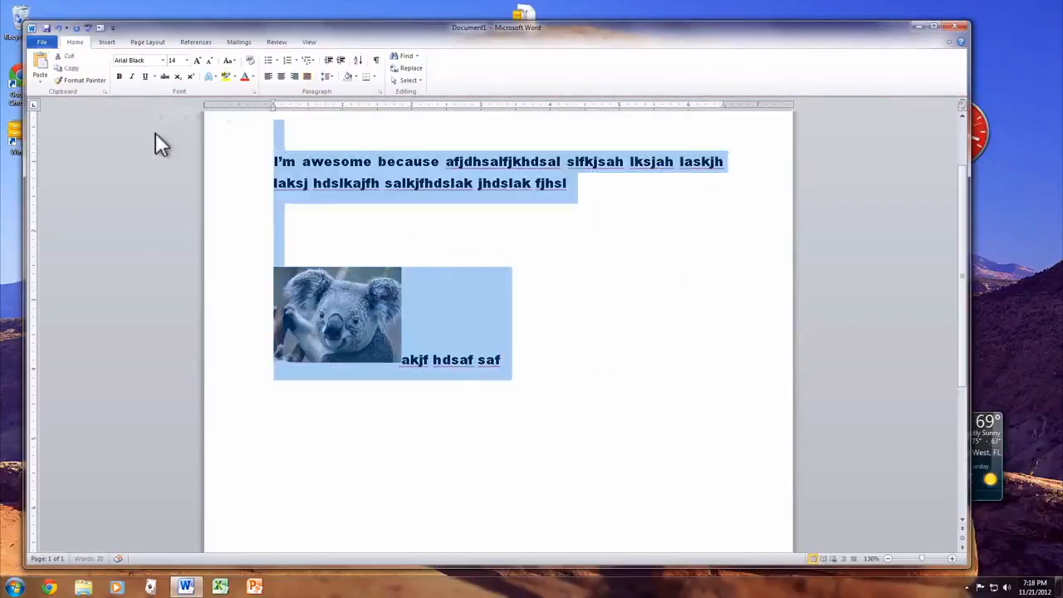
{"action": "key", "text": "Delete"}
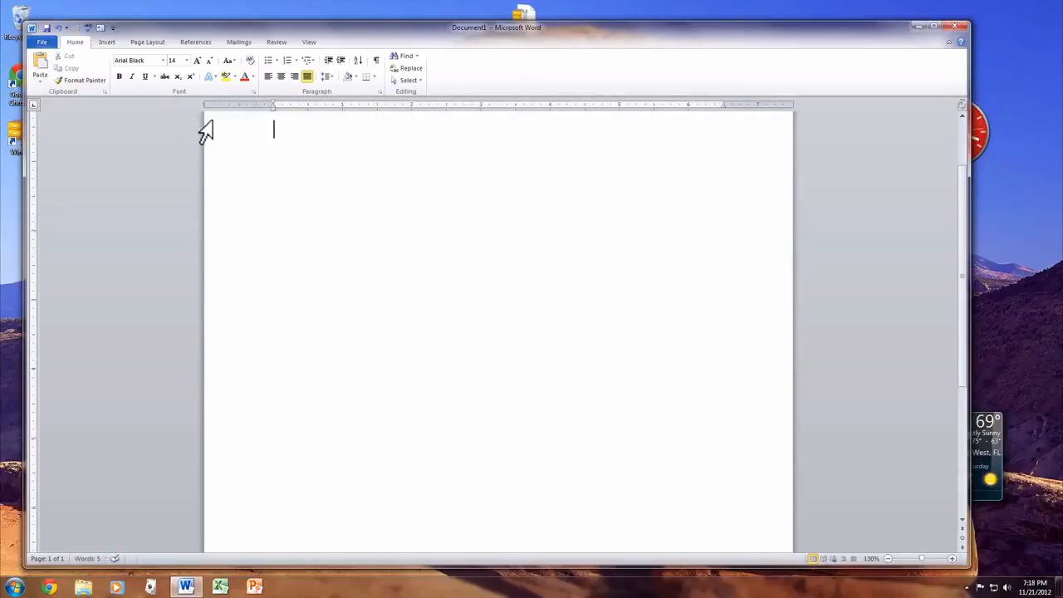
{"action": "left_click", "coordinate": [105, 43]}
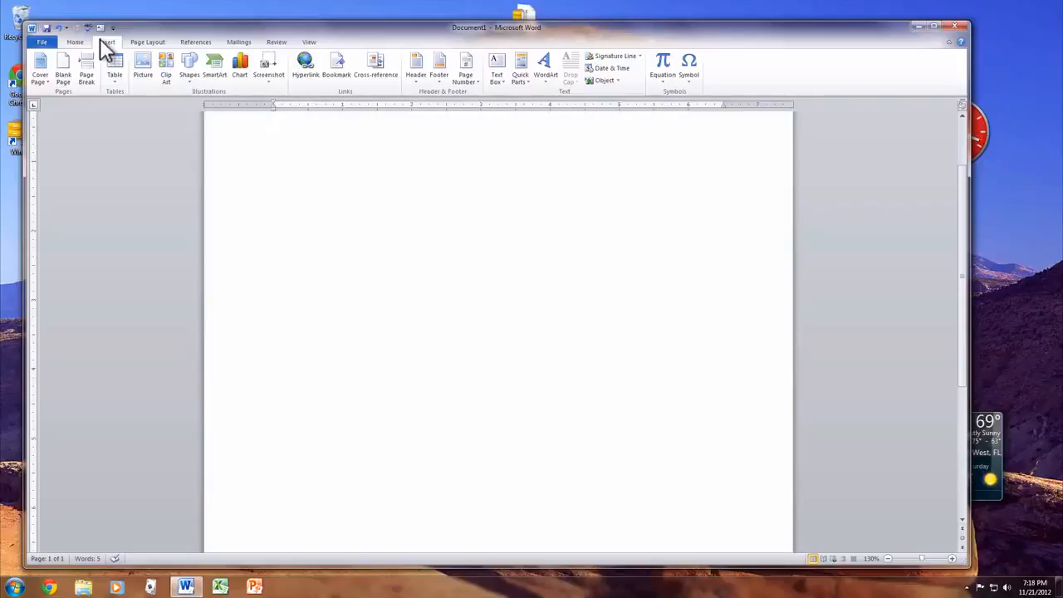
{"action": "key", "text": "Return"}
{"action": "key", "text": "Return"}
{"action": "key", "text": "Return"}
{"action": "key", "text": "Return"}
{"action": "key", "text": "Return"}
{"action": "type", "text": "s"}
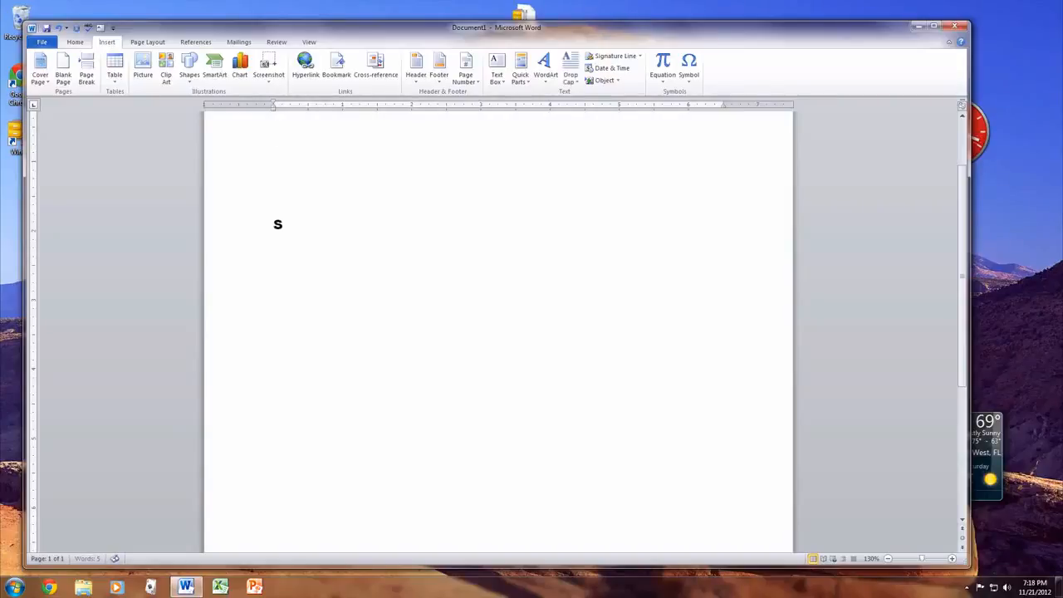
{"action": "type", "text": "ignature"}
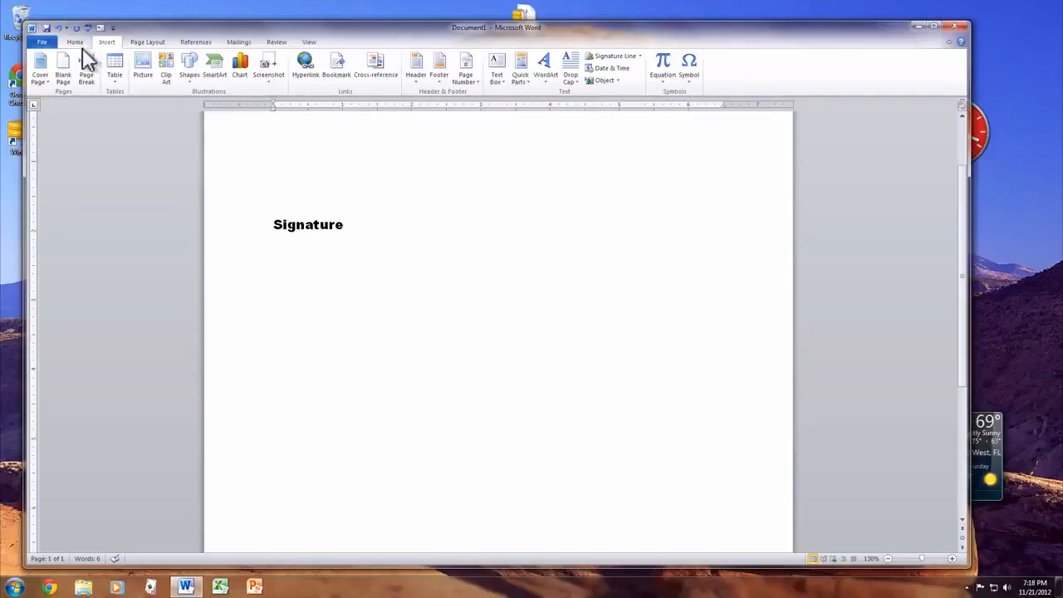
Draw a right block arrow about 0.4" high and 0.98" wide just after the word "Signature"
{"action": "left_click", "coordinate": [190, 64]}
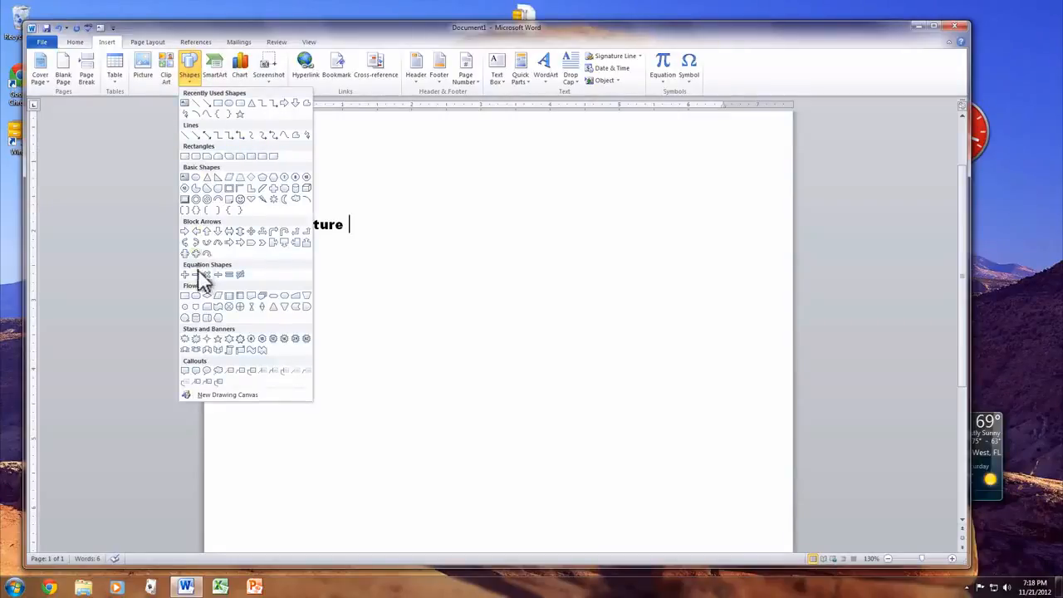
{"action": "left_click", "coordinate": [184, 230]}
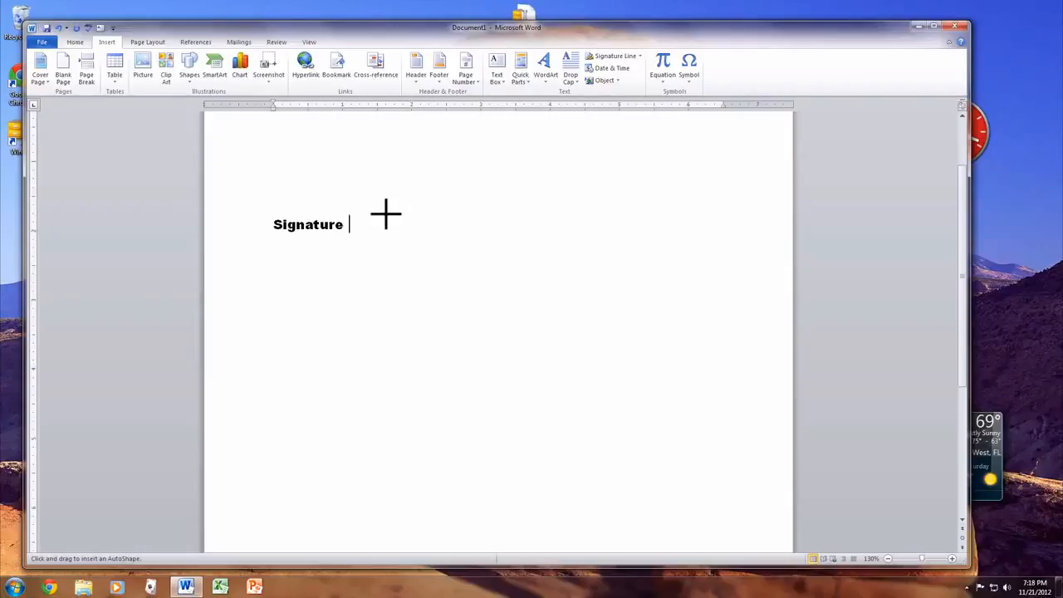
{"action": "mouse_move", "coordinate": [385, 214]}
{"action": "left_mouse_down"}
{"action": "mouse_move", "coordinate": [437, 215]}
{"action": "mouse_move", "coordinate": [446, 244]}
{"action": "mouse_move", "coordinate": [456, 242]}
{"action": "left_mouse_up"}
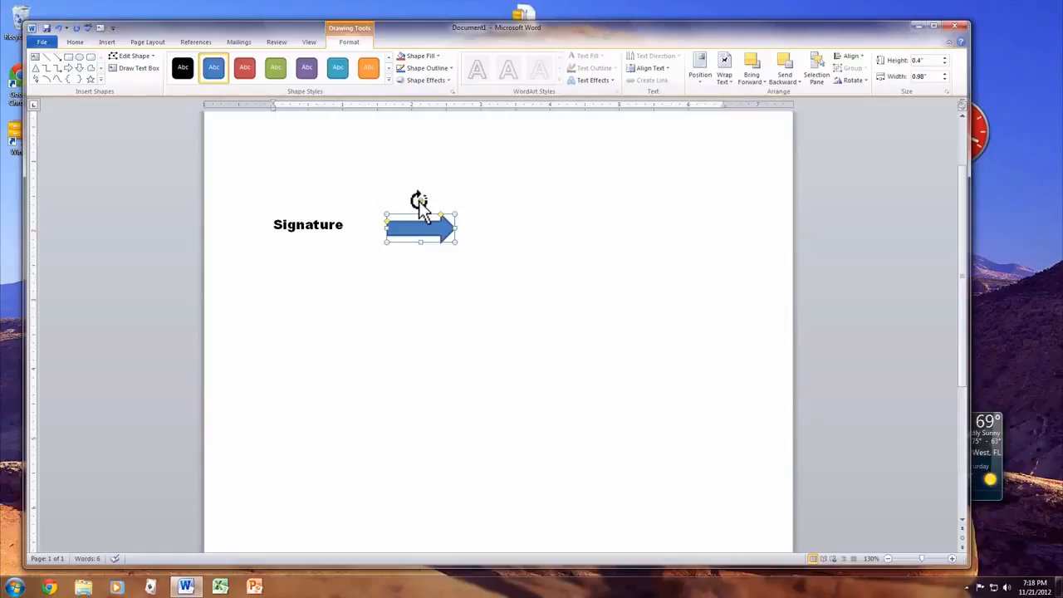
Rotate the block arrow half a turn so that it points back at the word "Signature"
{"action": "left_click_drag", "start_coordinate": [420, 200], "coordinate": [422, 247]}
{"action": "left_click", "coordinate": [420, 287]}
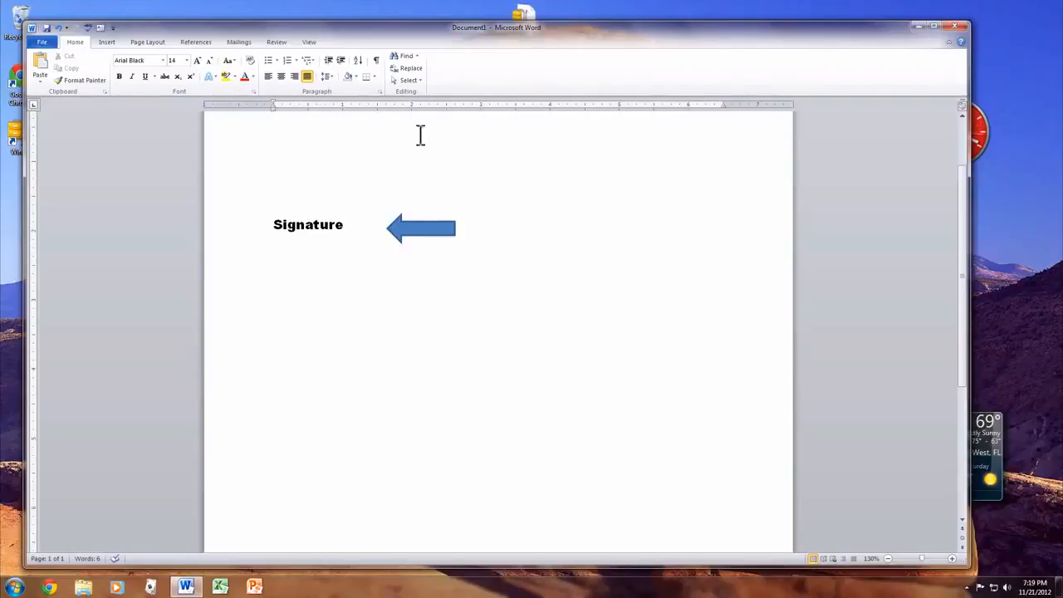
Insert a Simple Text Box from the built-in text boxes and replace its placeholder with "My text goes here"
{"action": "left_click", "coordinate": [107, 44]}
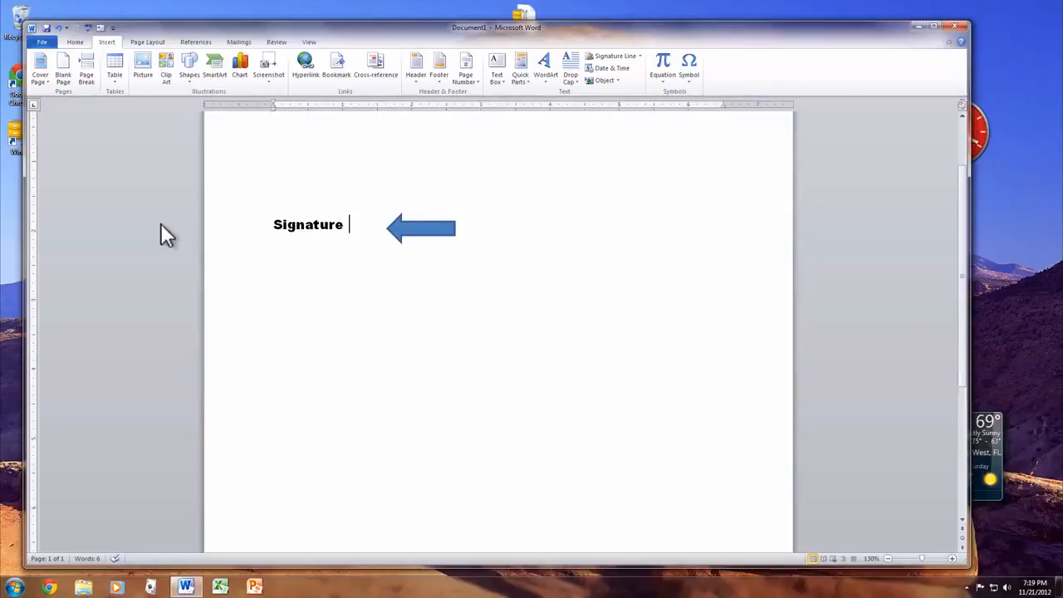
{"action": "left_click", "coordinate": [495, 70]}
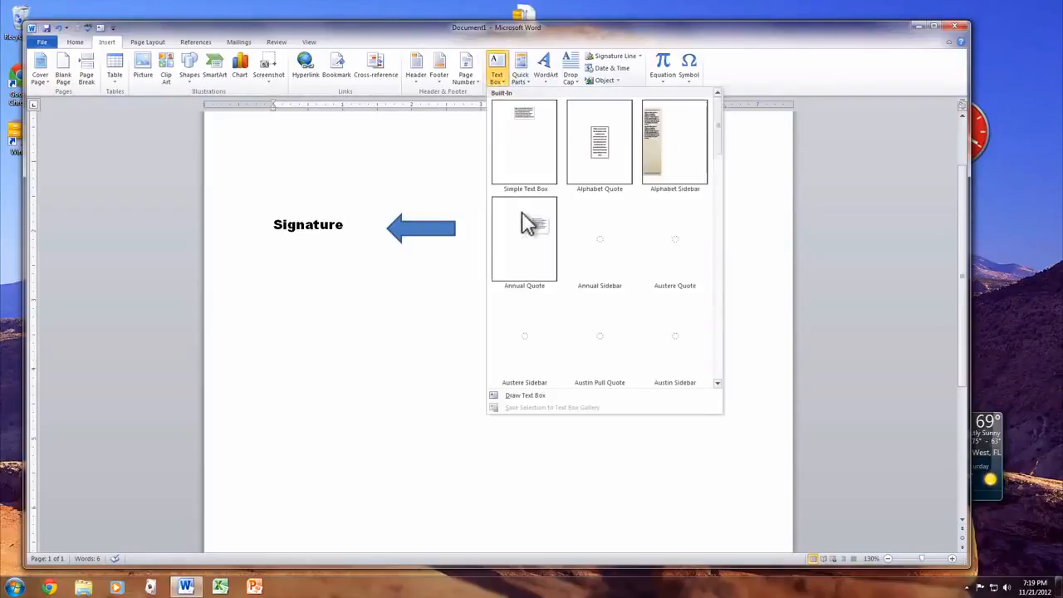
{"action": "scroll", "coordinate": [653, 340], "scroll_direction": "down", "scroll_amount": 3}
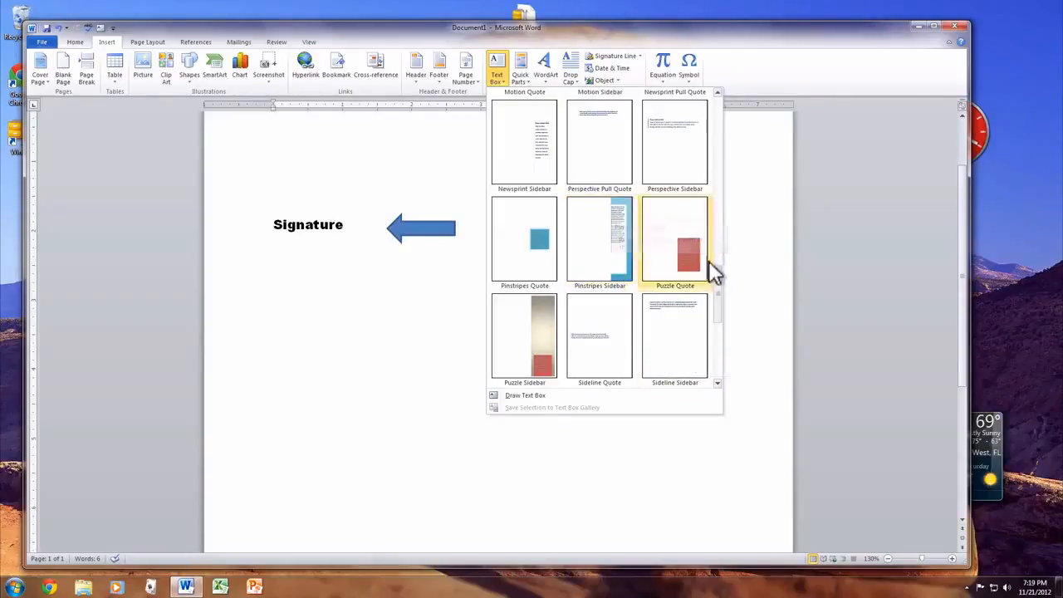
{"action": "left_click_drag", "start_coordinate": [715, 262], "coordinate": [710, 85]}
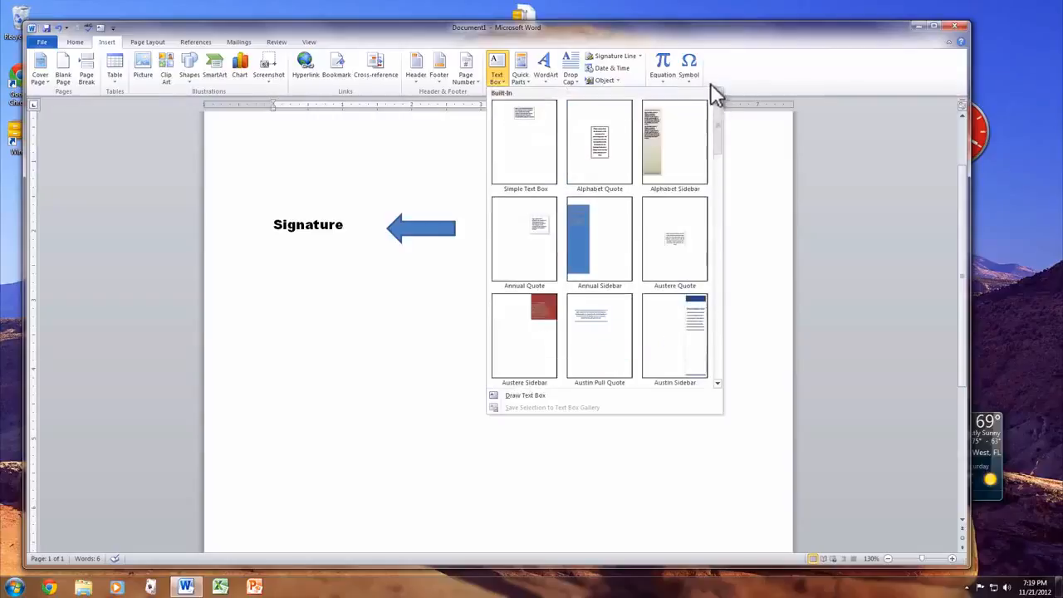
{"action": "left_click", "coordinate": [513, 128]}
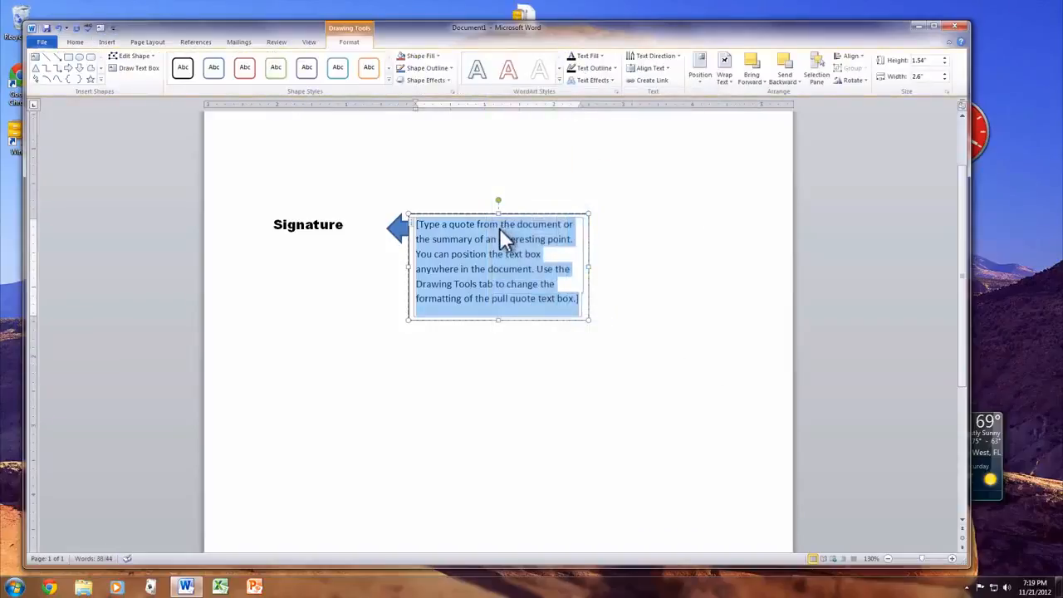
{"action": "mouse_move", "coordinate": [498, 228]}
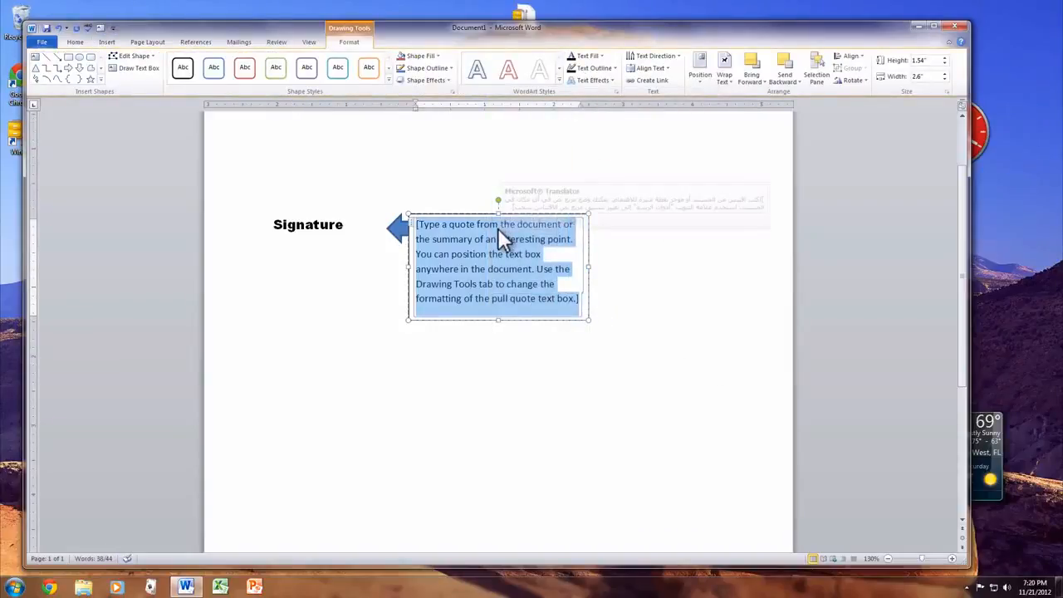
{"action": "type", "text": "My text goes here"}
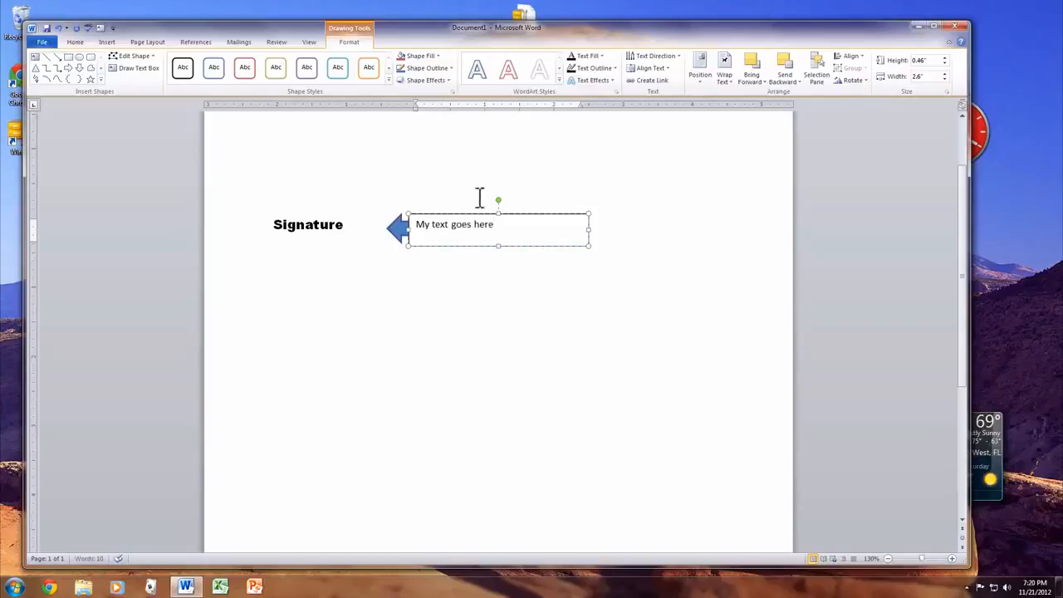
{"action": "left_click", "coordinate": [459, 208]}
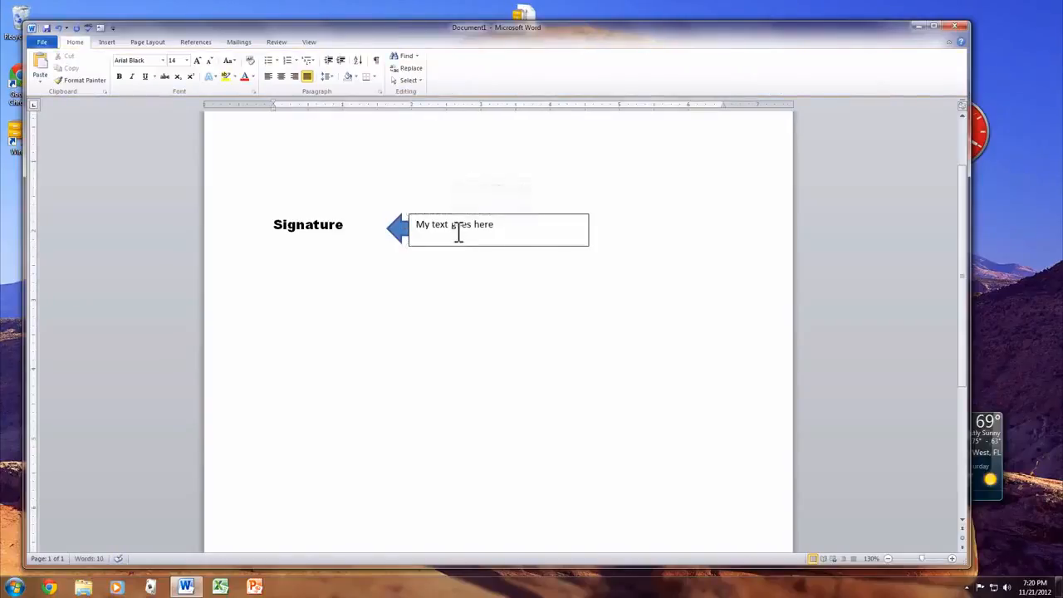
Undo the text entry and the insertion of the text box beside the word "Signature"
{"action": "left_click", "coordinate": [456, 234]}
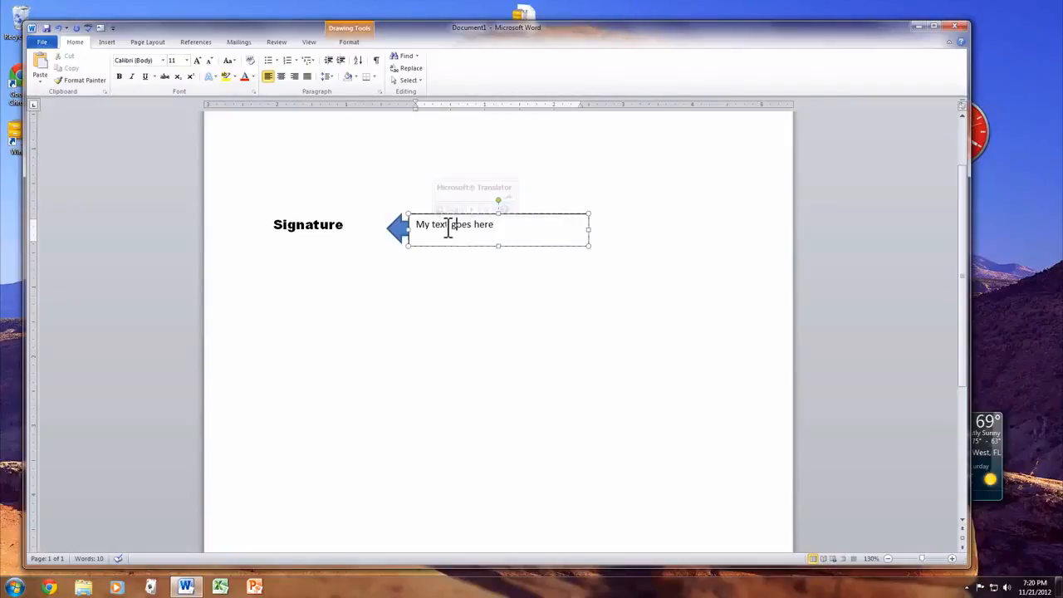
{"action": "key", "text": "ctrl+a"}
{"action": "type", "text": "M"}
{"action": "key", "text": "ctrl+z"}
{"action": "key", "text": "ctrl+z"}
{"action": "key", "text": "ctrl+z"}
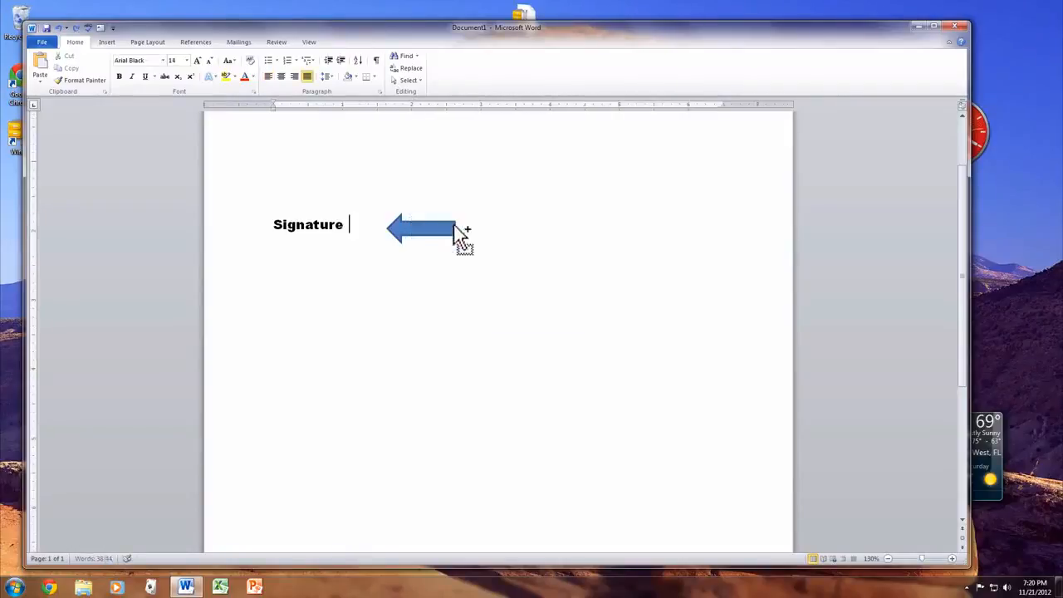
Hide the document rulers and show them again
{"action": "left_click", "coordinate": [107, 43]}
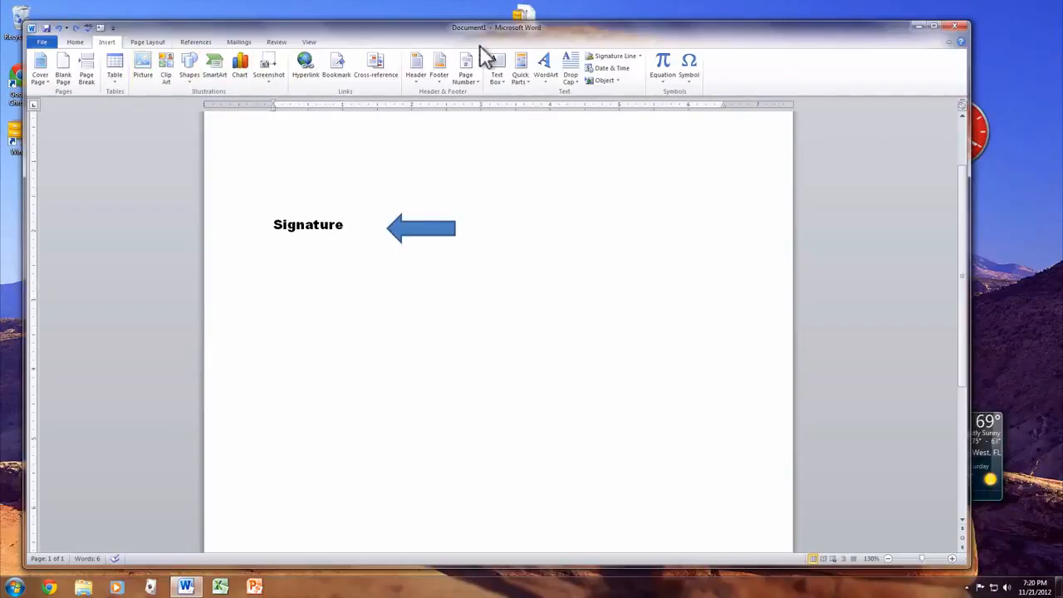
{"action": "left_click", "coordinate": [156, 41]}
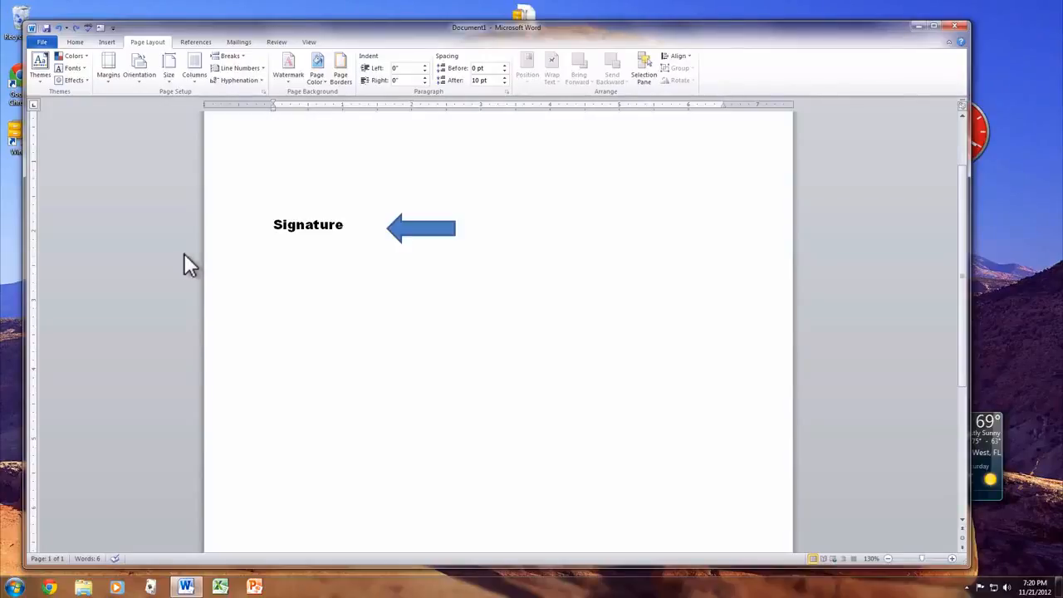
{"action": "left_click", "coordinate": [962, 106]}
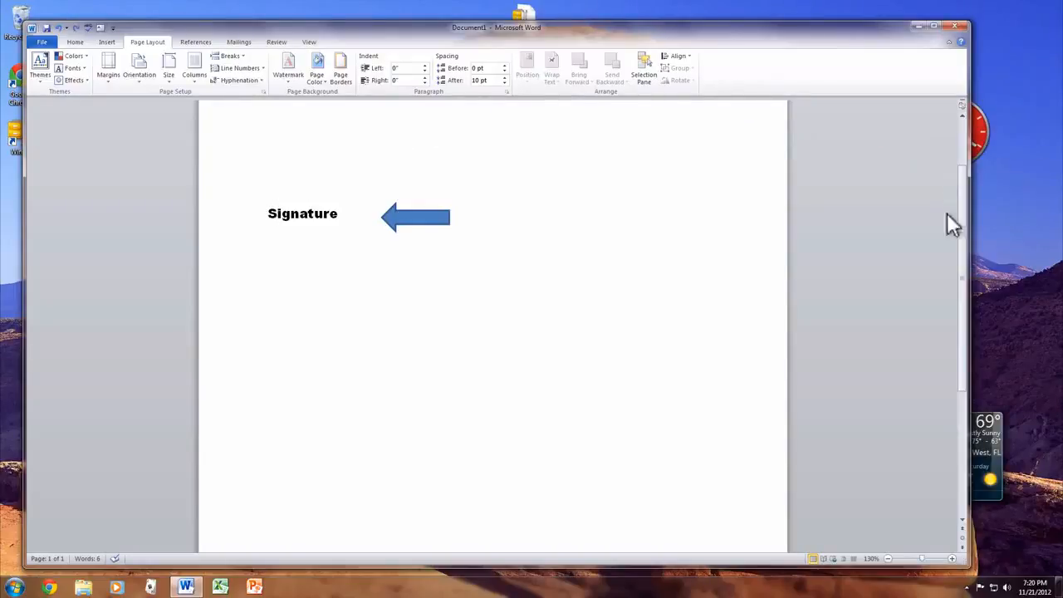
{"action": "left_click", "coordinate": [964, 111]}
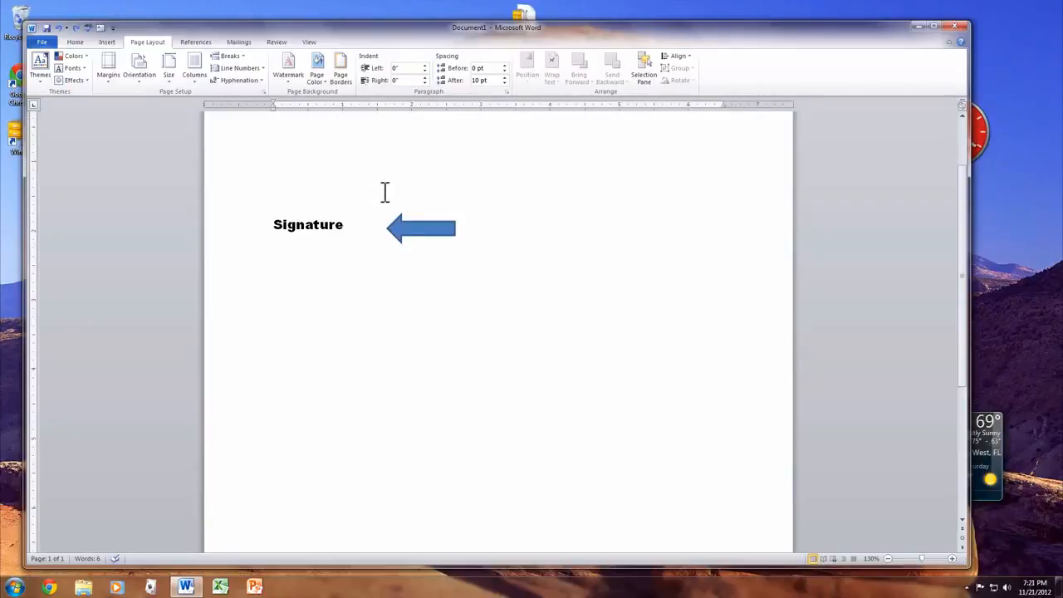
Set the page orientation to landscape and review the custom margin settings without changing them
{"action": "left_click", "coordinate": [142, 71]}
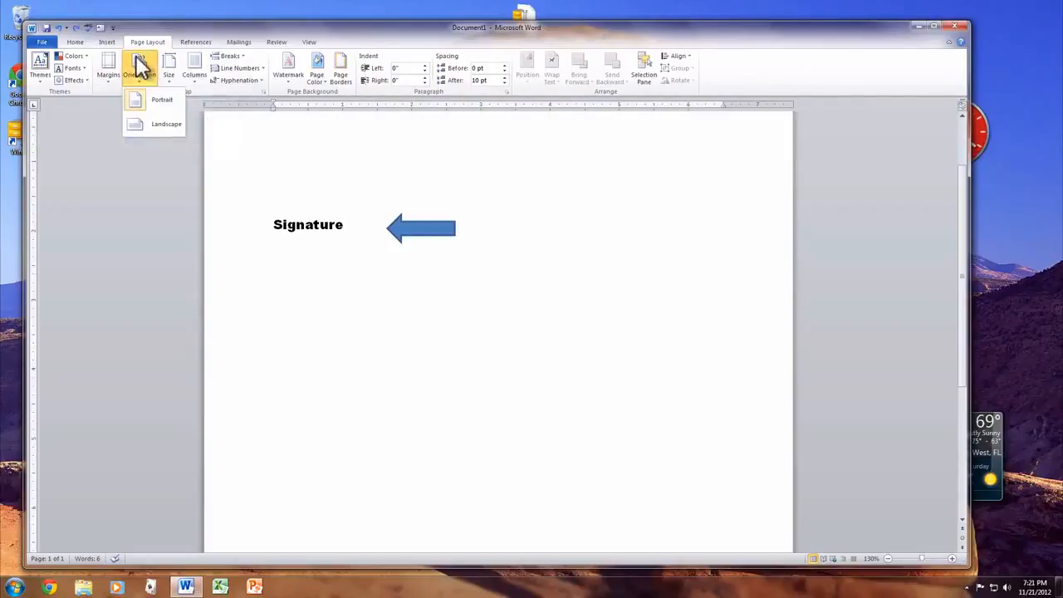
{"action": "left_click", "coordinate": [173, 124]}
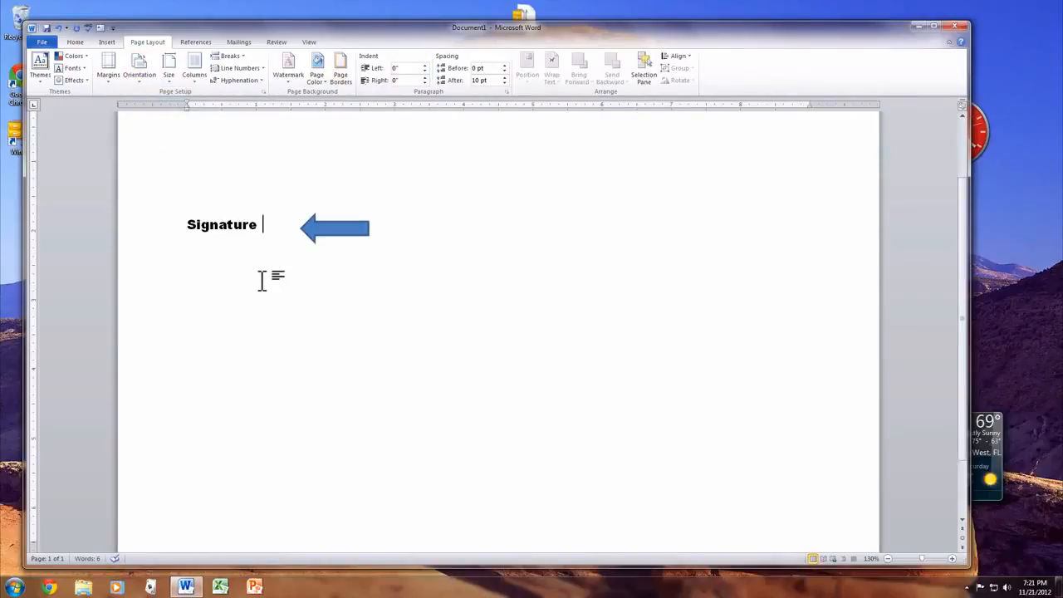
{"action": "left_click", "coordinate": [108, 65]}
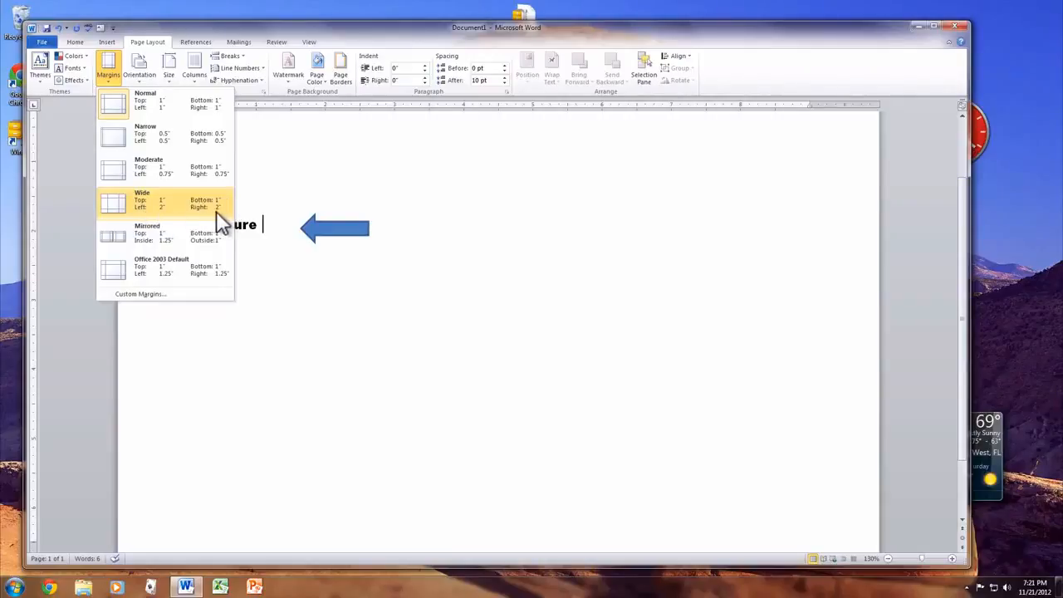
{"action": "left_click", "coordinate": [197, 294]}
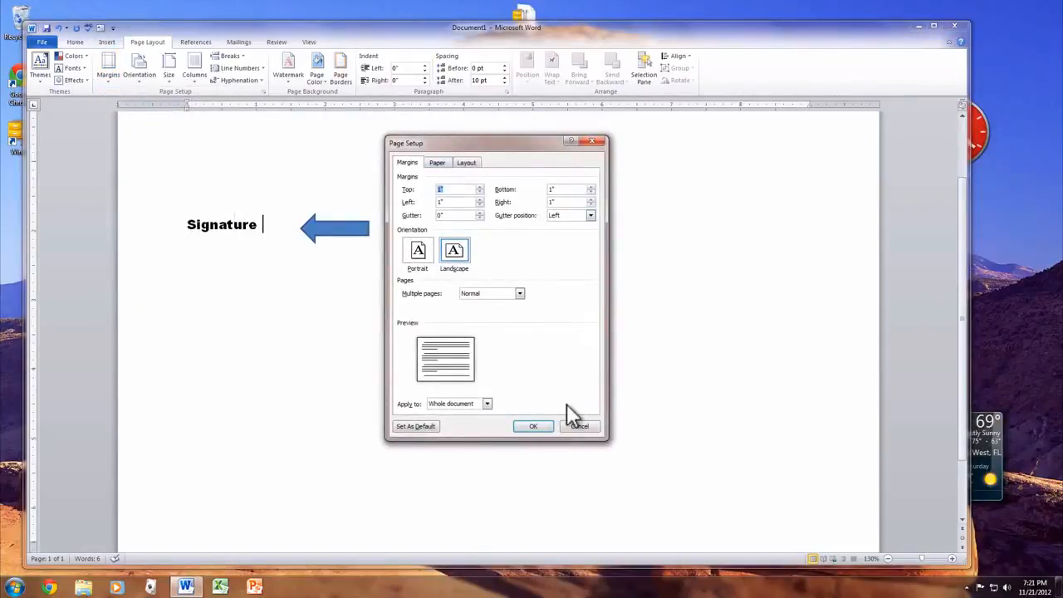
{"action": "left_click", "coordinate": [579, 426]}
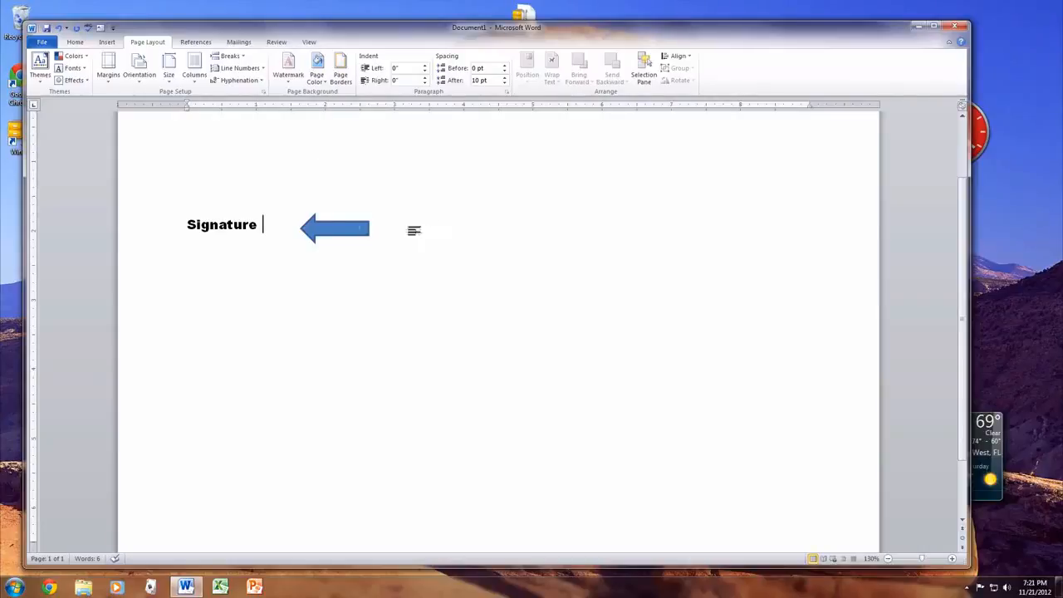
Delete the blue block arrow beside the word "Signature"
{"action": "left_click", "coordinate": [334, 231]}
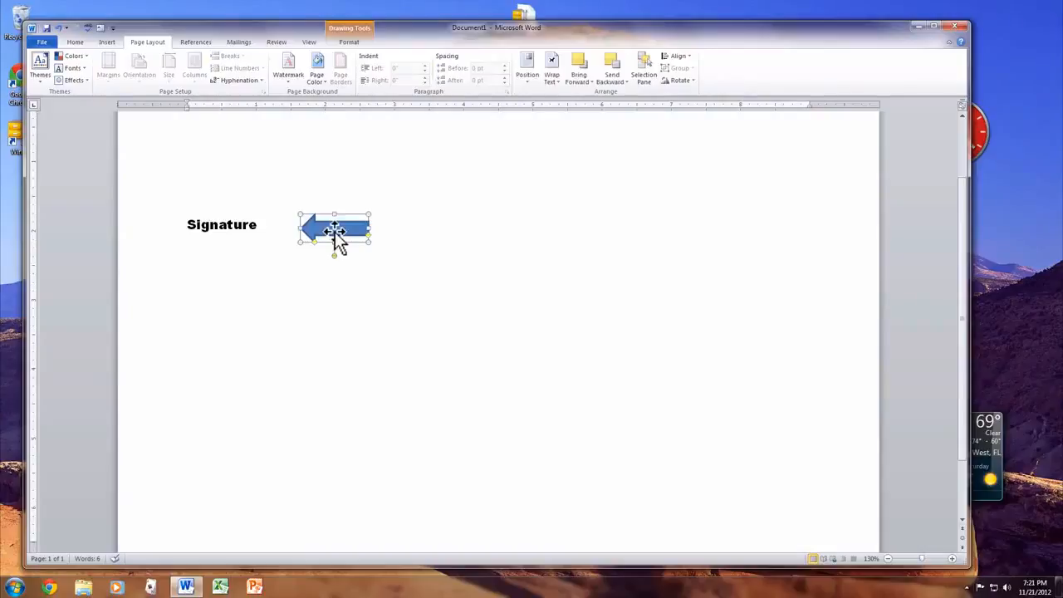
{"action": "key", "text": "Delete"}
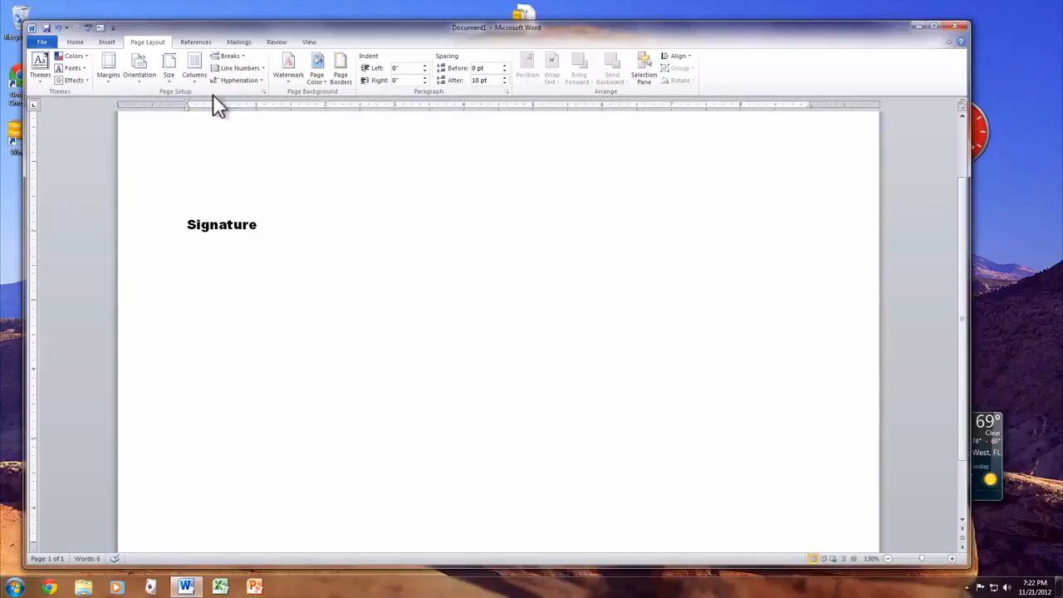
Add a custom text watermark reading "This is My Document" behind the page
{"action": "left_click", "coordinate": [288, 65]}
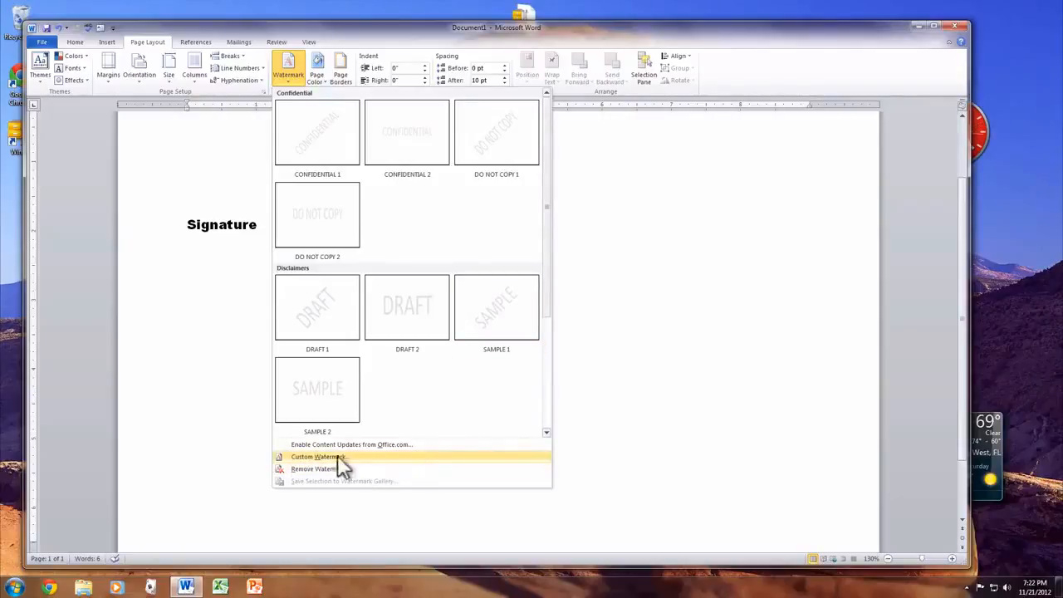
{"action": "left_click", "coordinate": [358, 458]}
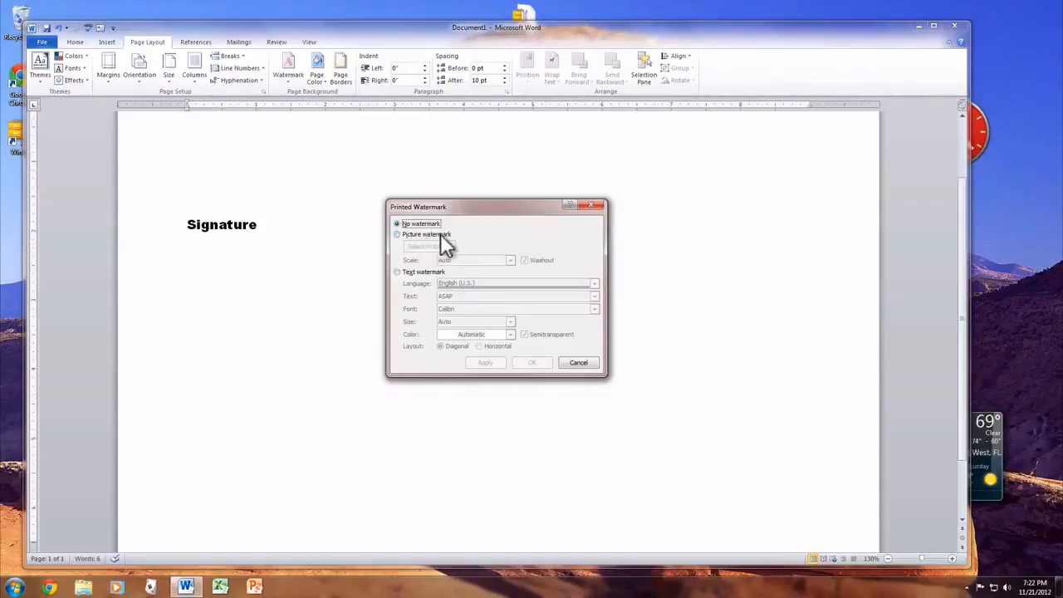
{"action": "left_click", "coordinate": [410, 273]}
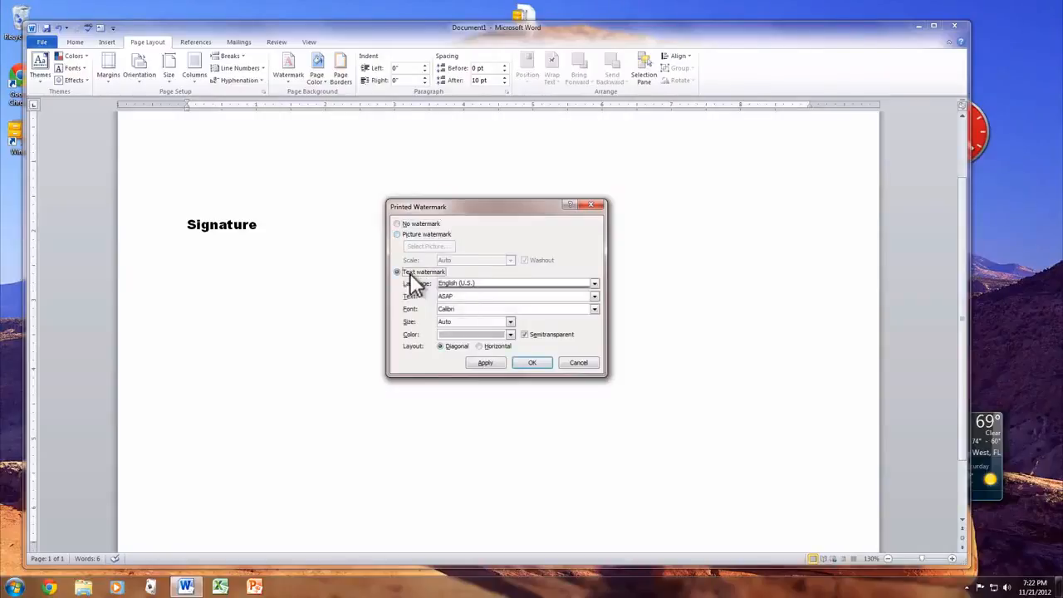
{"action": "left_click", "coordinate": [464, 297]}
{"action": "left_click_drag", "start_coordinate": [464, 297], "coordinate": [421, 296]}
{"action": "type", "text": "This is My Document"}
{"action": "left_click", "coordinate": [478, 363]}
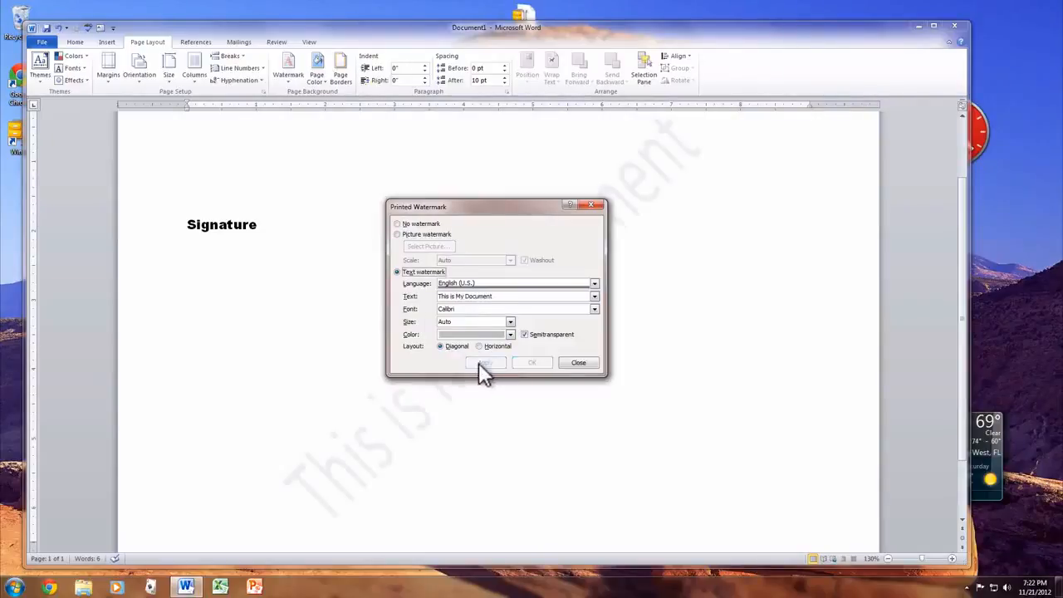
{"action": "left_click", "coordinate": [579, 363]}
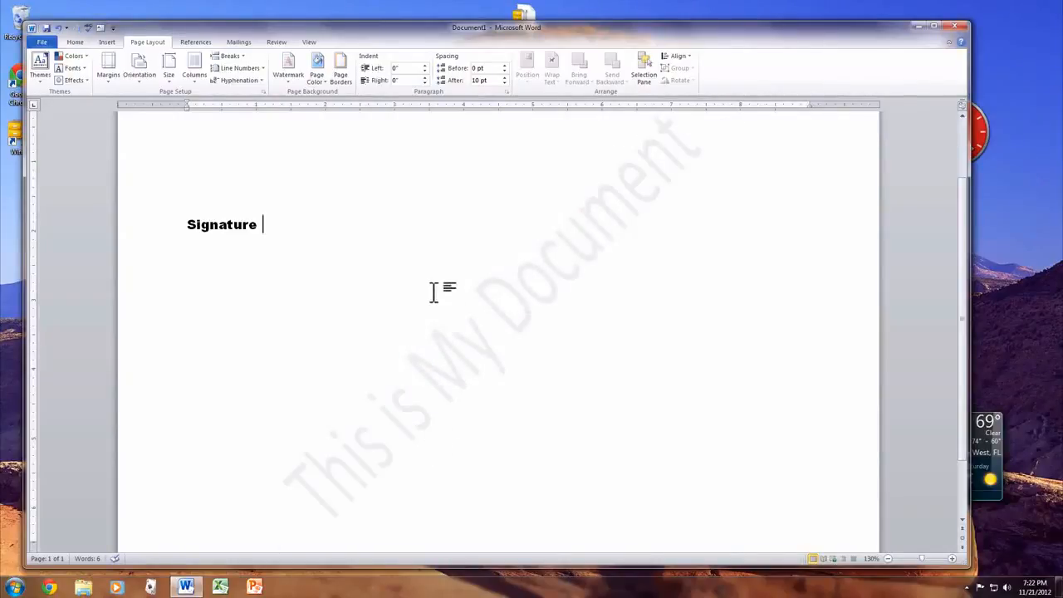
Insert an empty footnote after the word "Signature" and return to the body text
{"action": "left_click", "coordinate": [195, 43]}
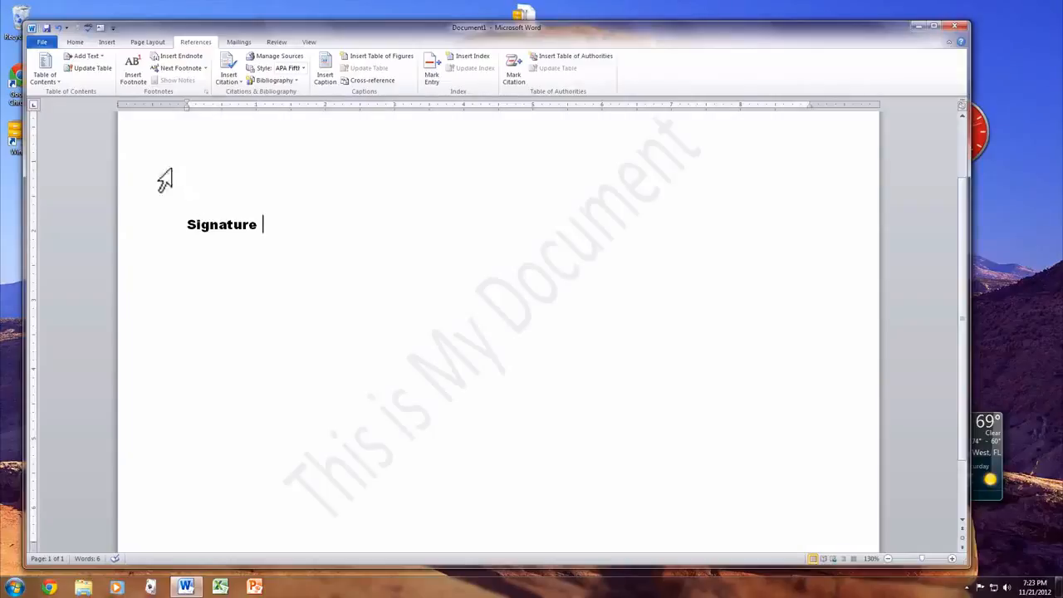
{"action": "left_click", "coordinate": [136, 81]}
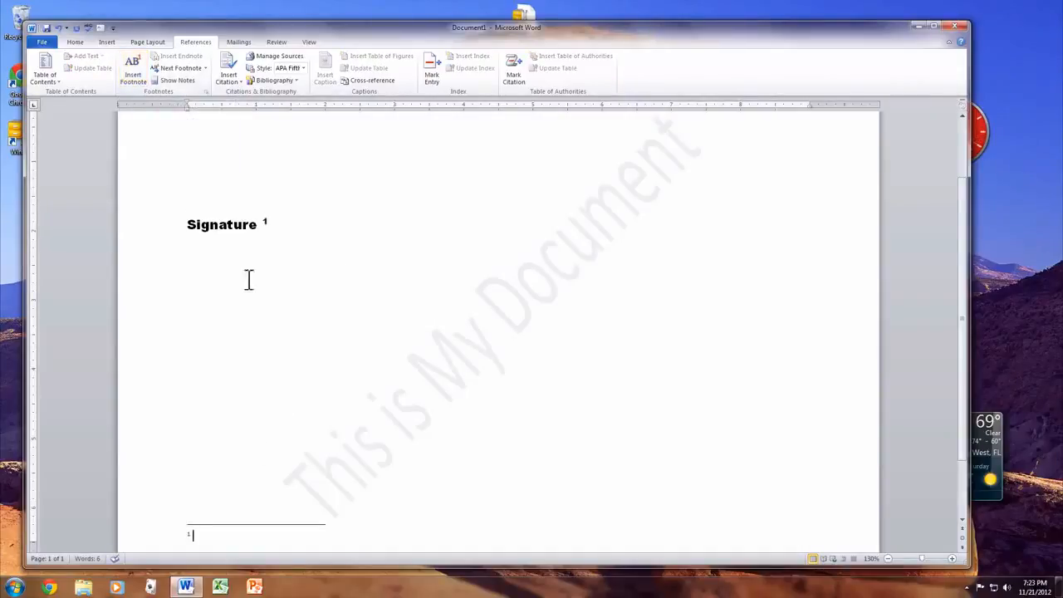
{"action": "scroll", "coordinate": [257, 398], "scroll_direction": "down", "scroll_amount": 2}
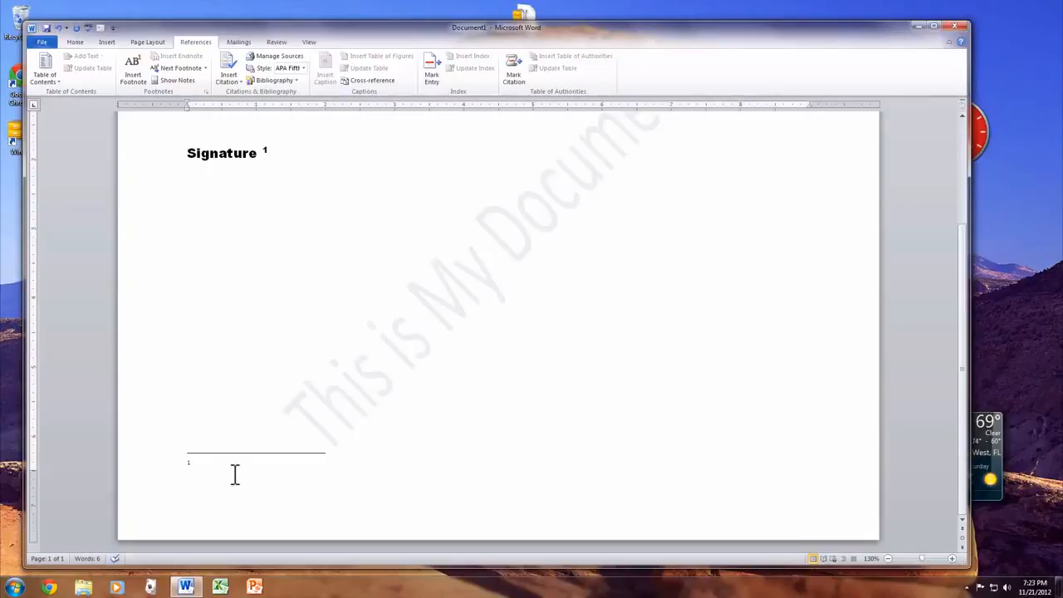
{"action": "left_click", "coordinate": [256, 344]}
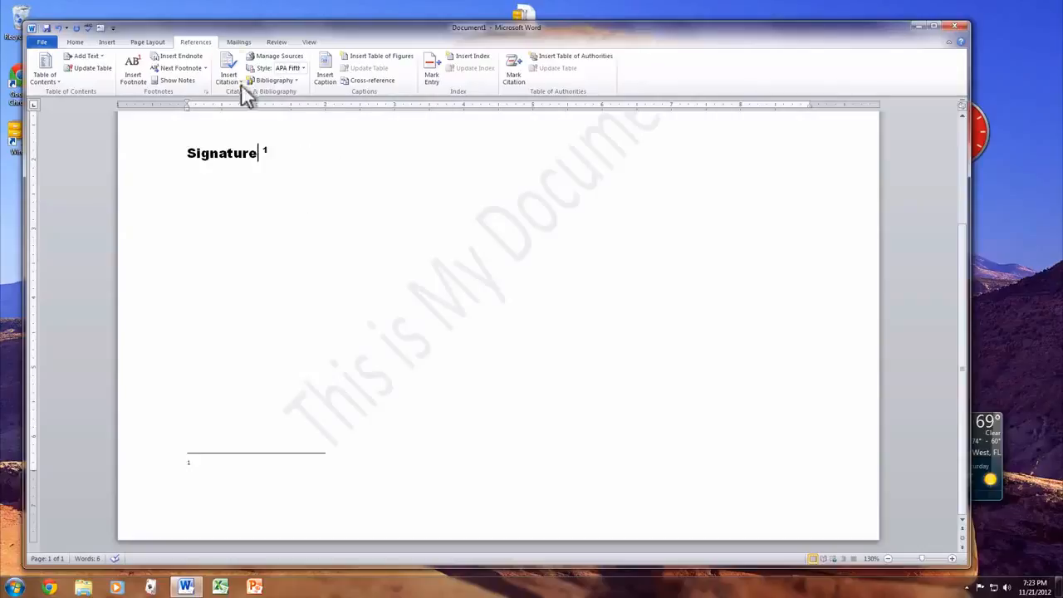
Delete the word "Signature" together with its footnote reference
{"action": "left_click", "coordinate": [238, 42]}
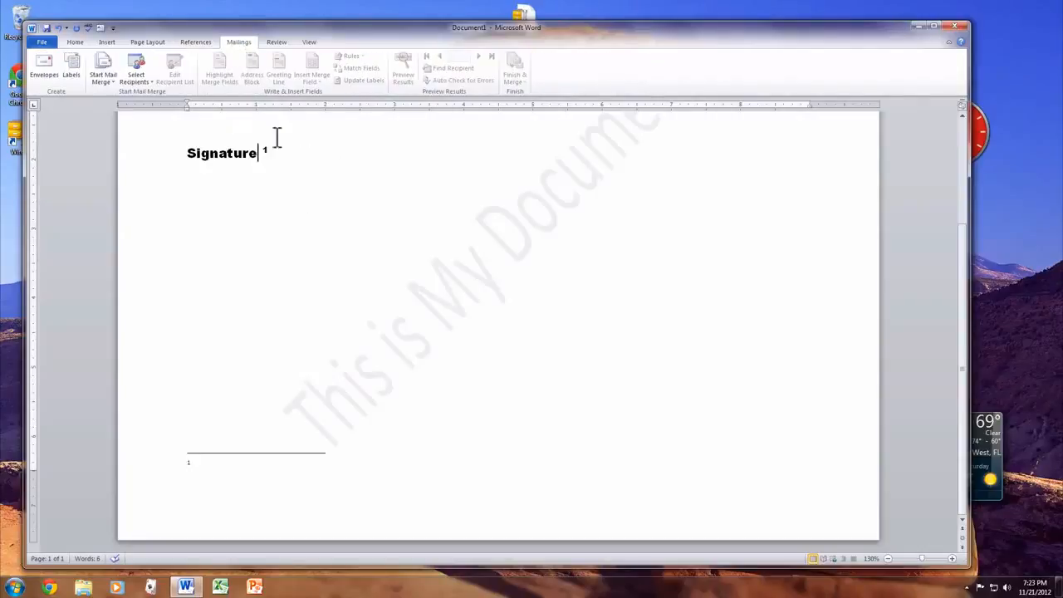
{"action": "left_click_drag", "start_coordinate": [277, 137], "coordinate": [199, 142]}
{"action": "key", "text": "Delete"}
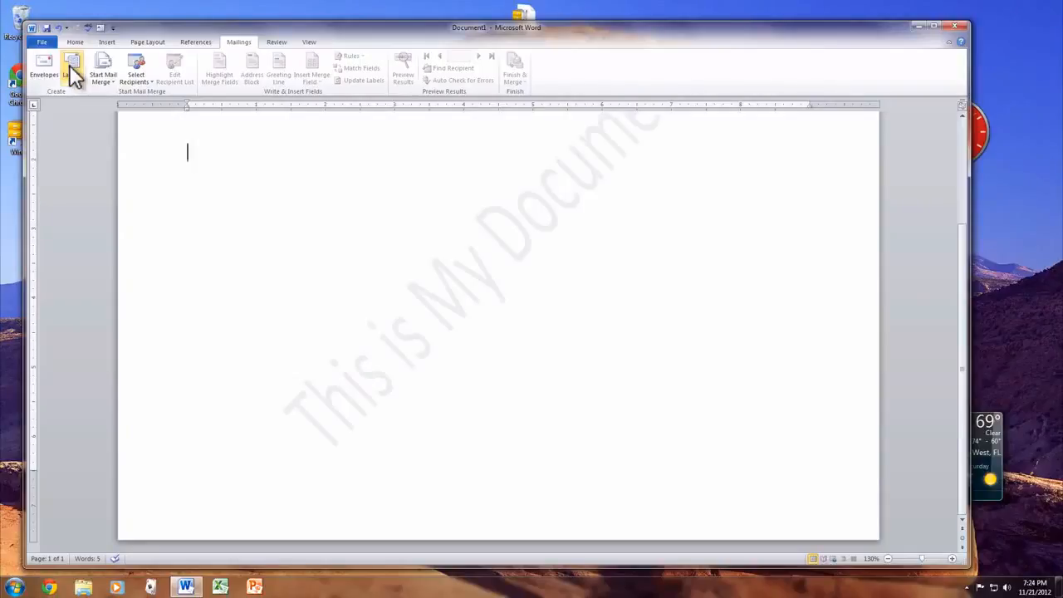
{"action": "left_click", "coordinate": [276, 43]}
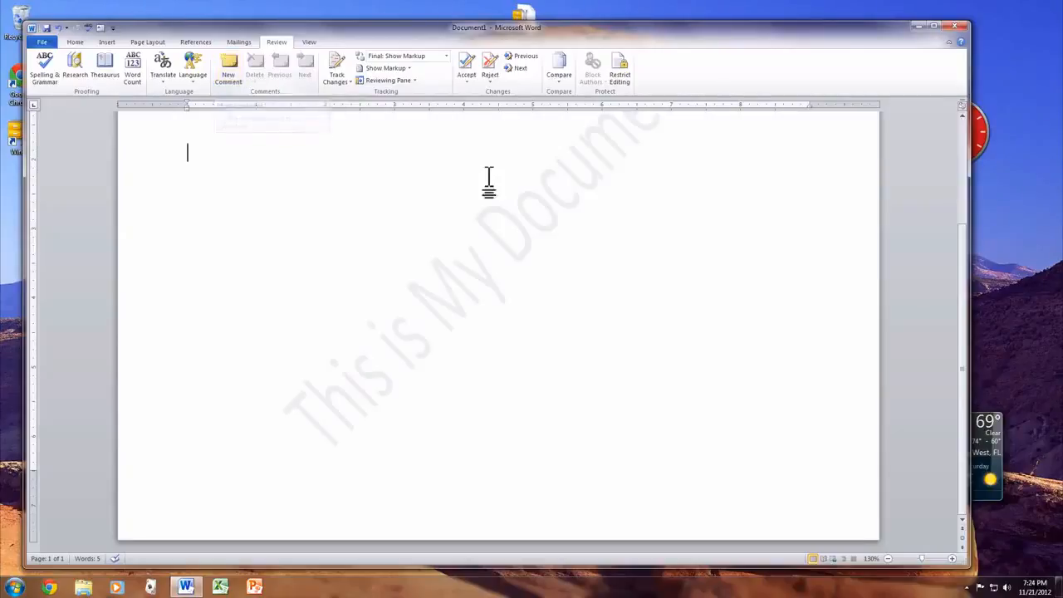
{"action": "left_click", "coordinate": [307, 43]}
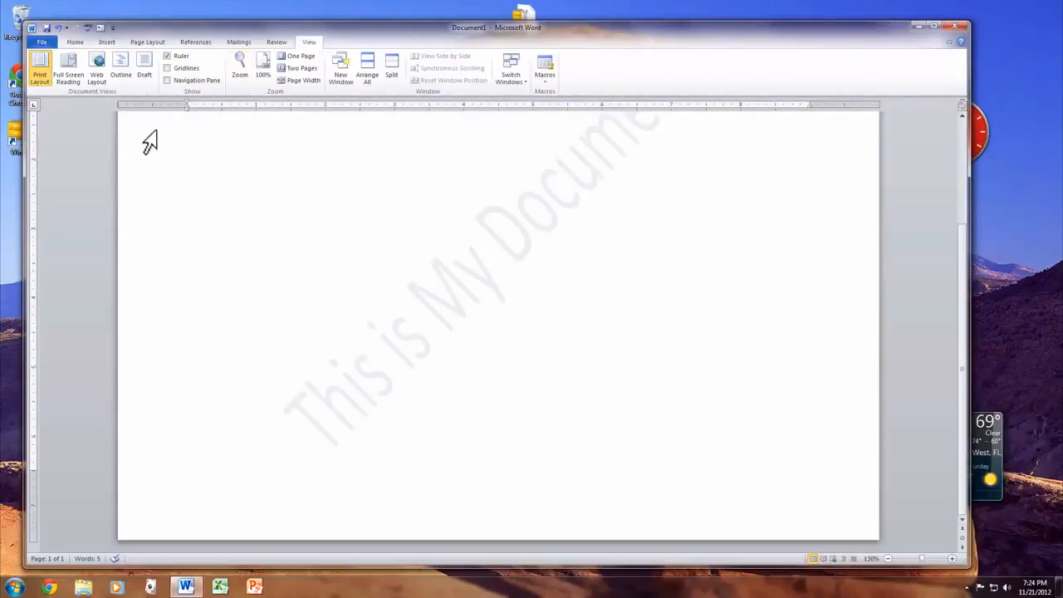
Preview the document in Draft view and return it to Print Layout view
{"action": "left_click", "coordinate": [145, 63]}
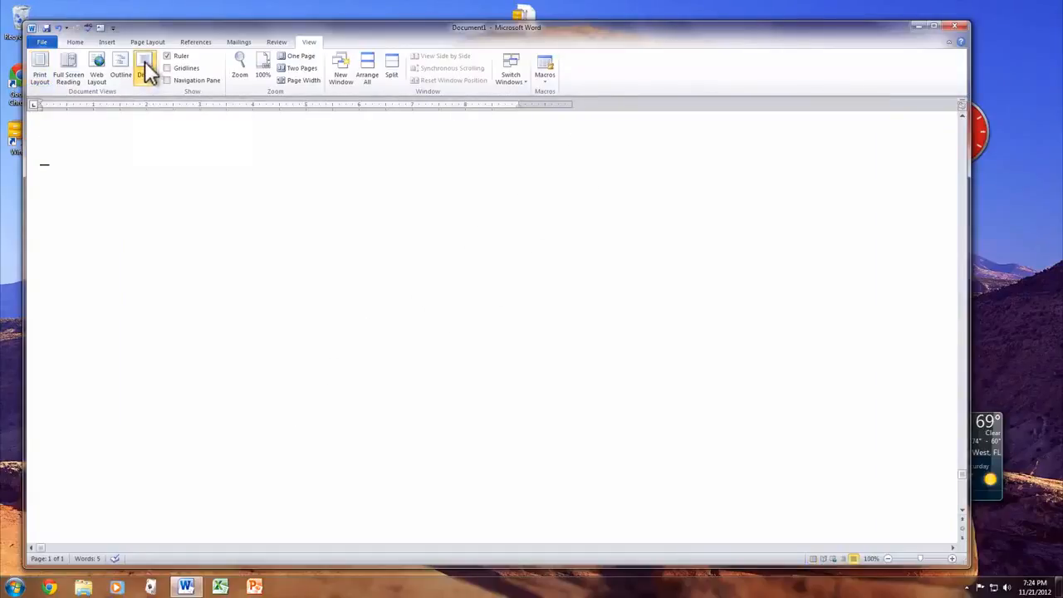
{"action": "left_click", "coordinate": [39, 68]}
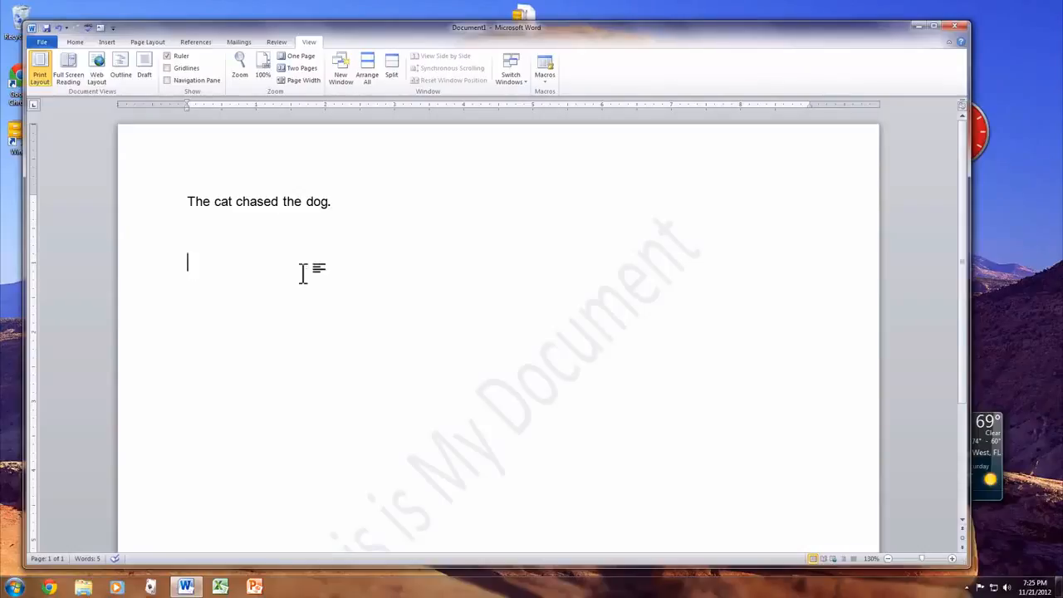
Bold "dog." at the end of the sentence and remove the bold again
{"action": "left_click_drag", "start_coordinate": [337, 201], "coordinate": [306, 201]}
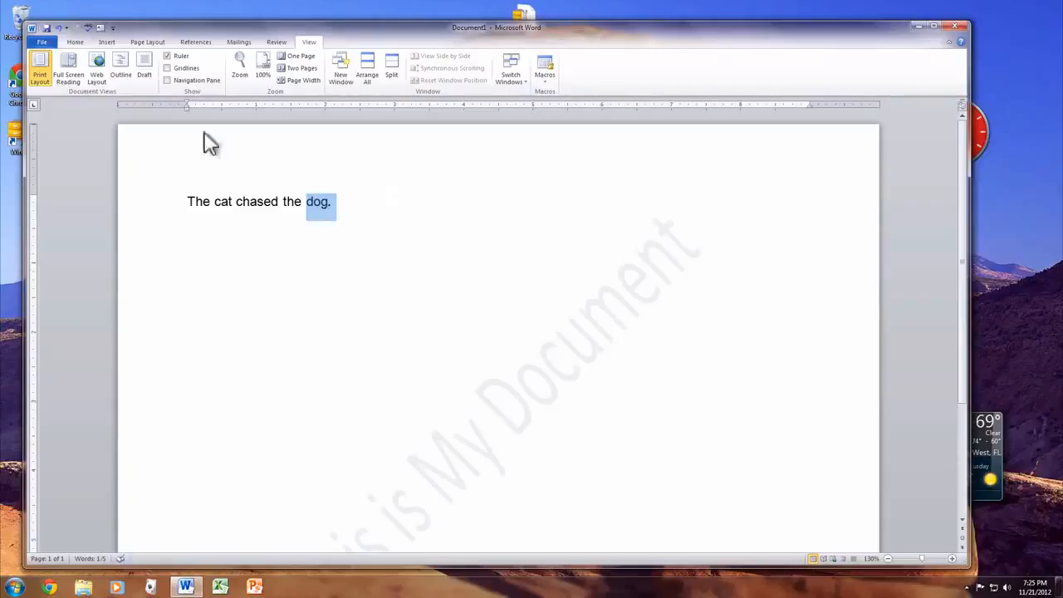
{"action": "left_click", "coordinate": [74, 43]}
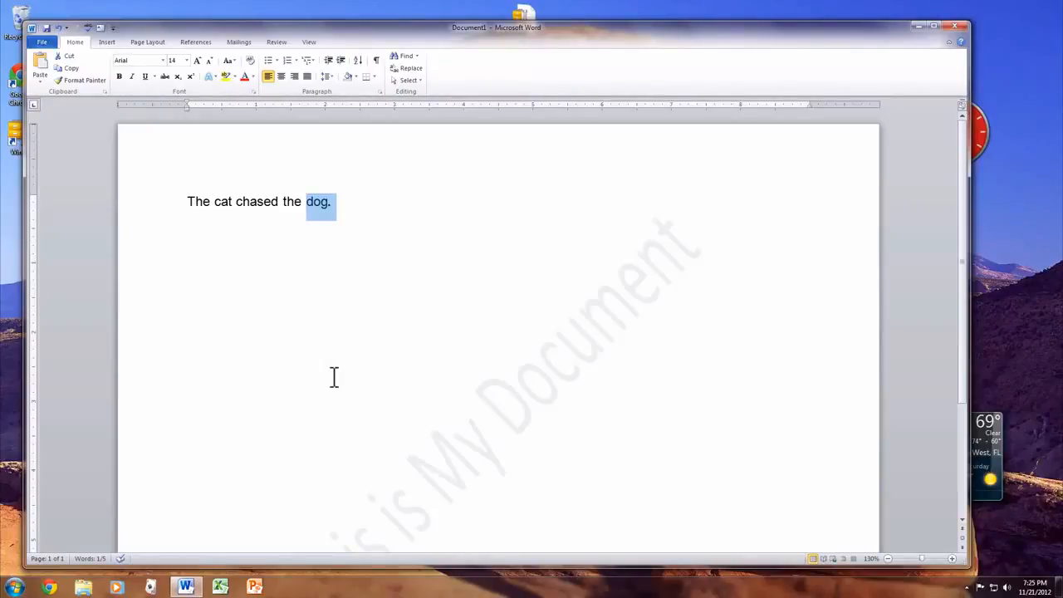
{"action": "key", "text": "ctrl+b"}
{"action": "key", "text": "ctrl+b"}
Delete all of the document's text and undo the deletion
{"action": "key", "text": "ctrl+a"}
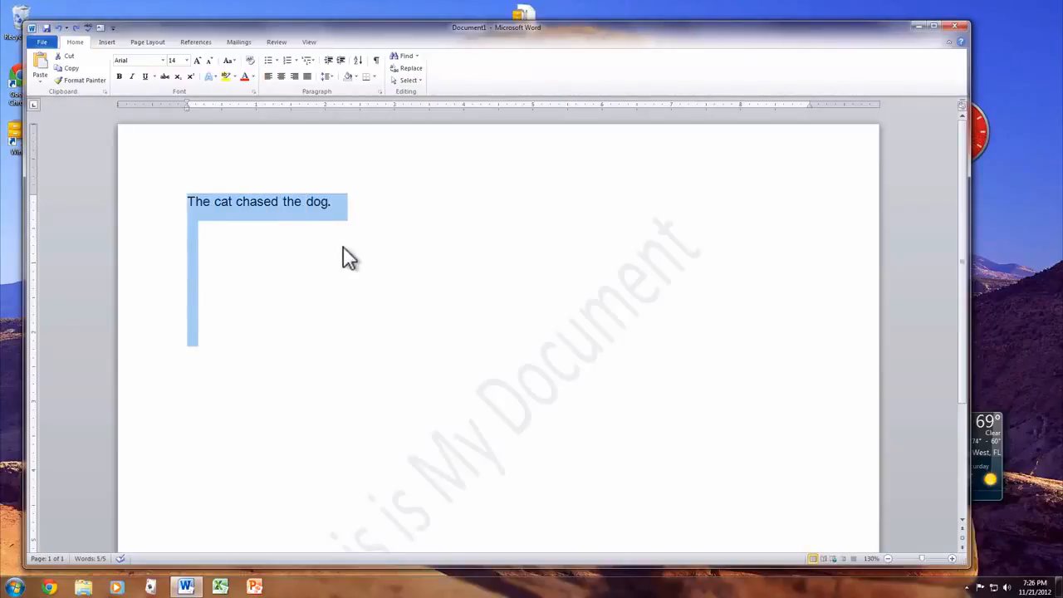
{"action": "key", "text": "Delete"}
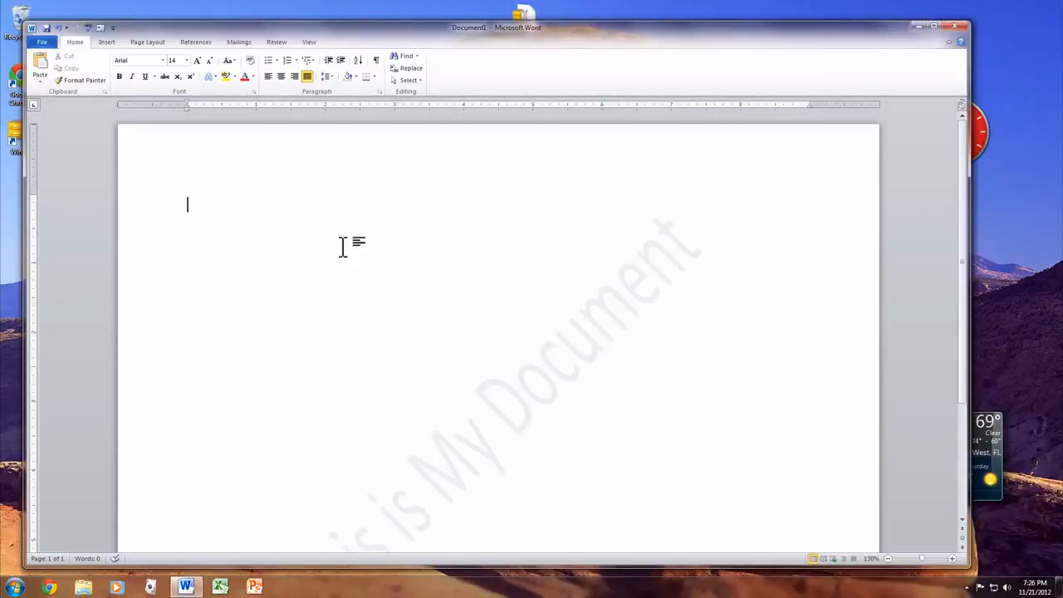
{"action": "key", "text": "ctrl+z"}
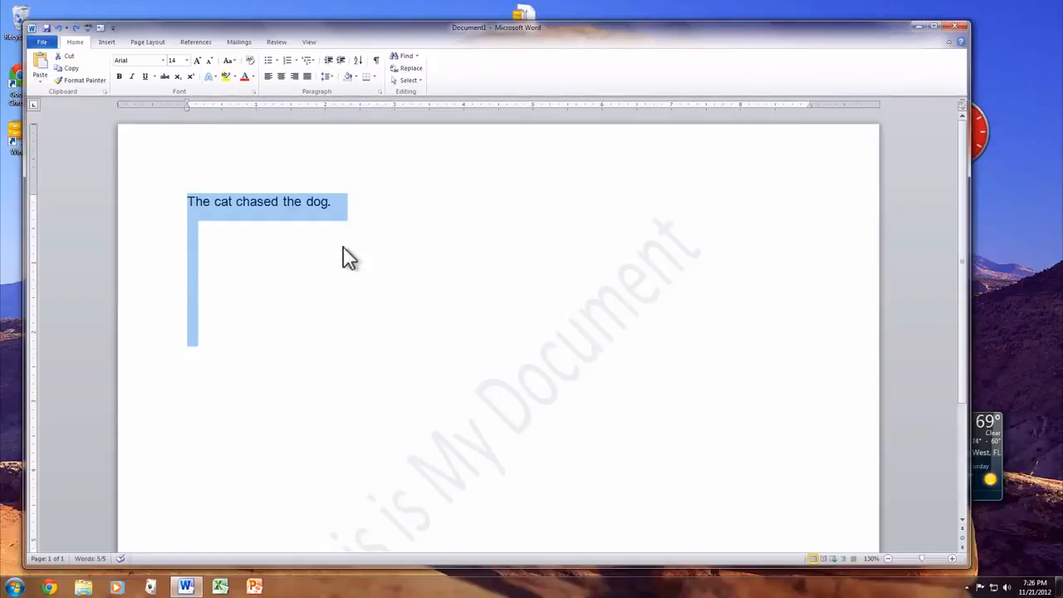
Overwrite the whole selected text with "x" and restore the original sentence
{"action": "type", "text": "x"}
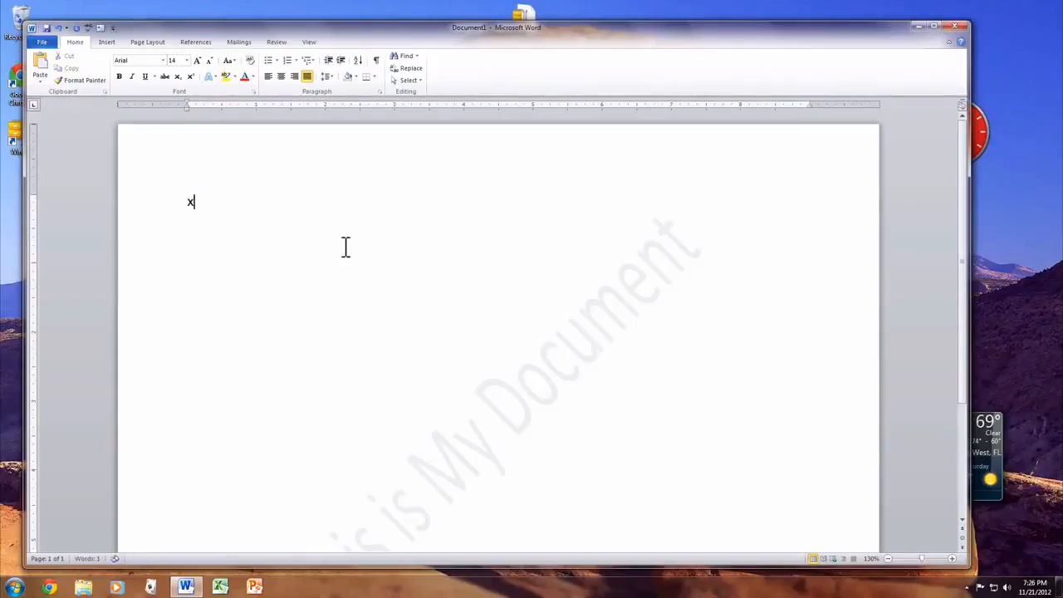
{"action": "key", "text": "ctrl+z"}
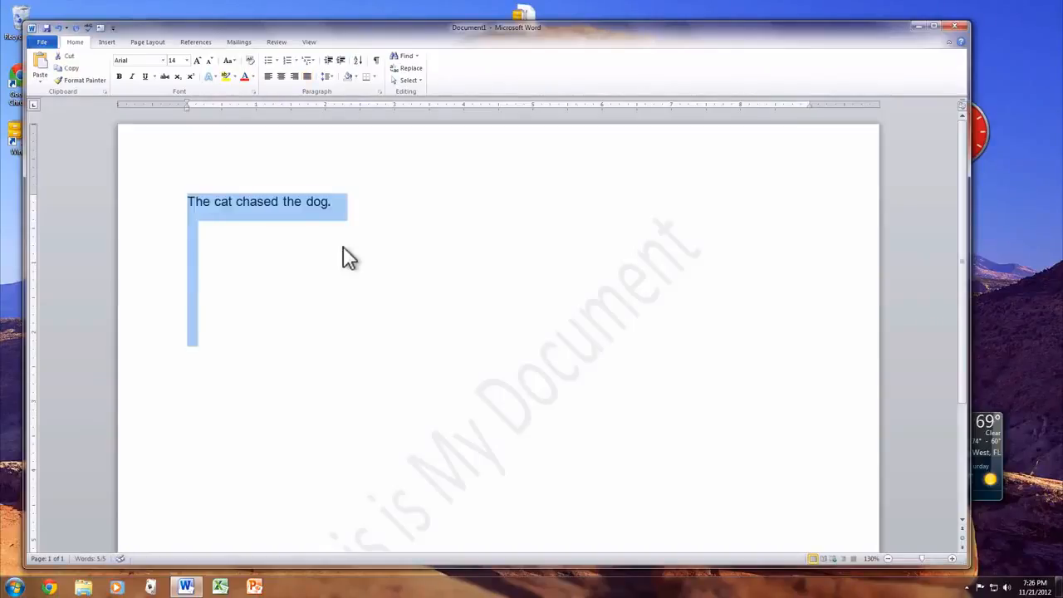
{"action": "key", "text": "ctrl+z"}
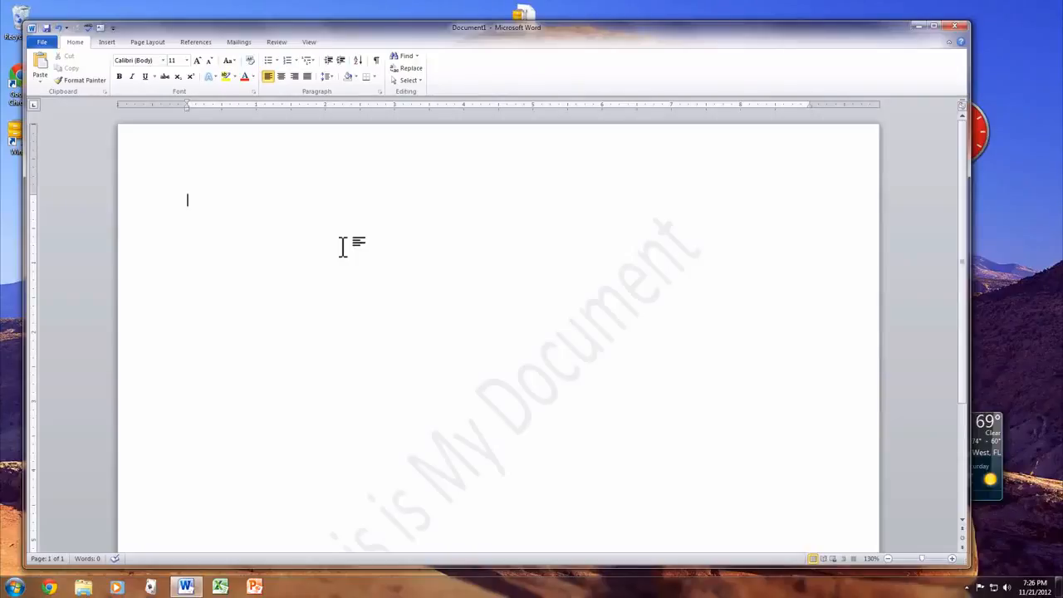
{"action": "key", "text": "super"}
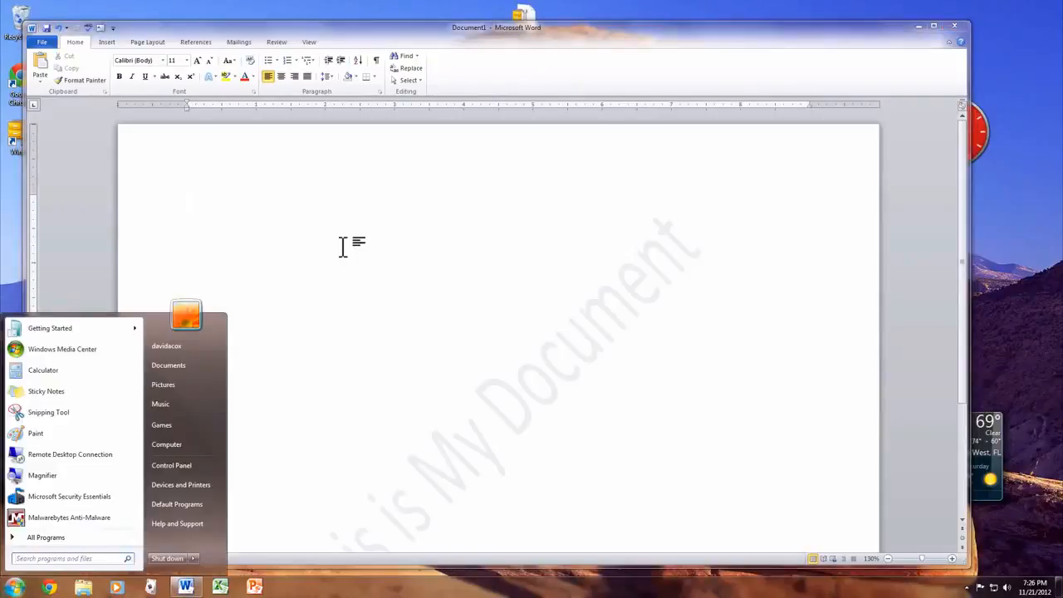
{"action": "key", "text": "Escape"}
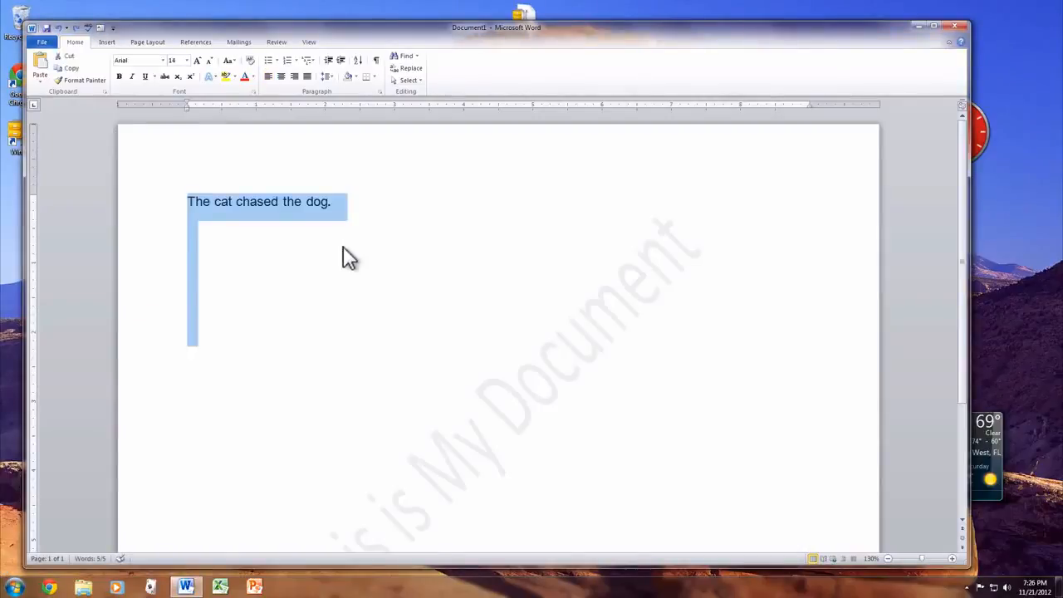
{"action": "left_click", "coordinate": [343, 243]}
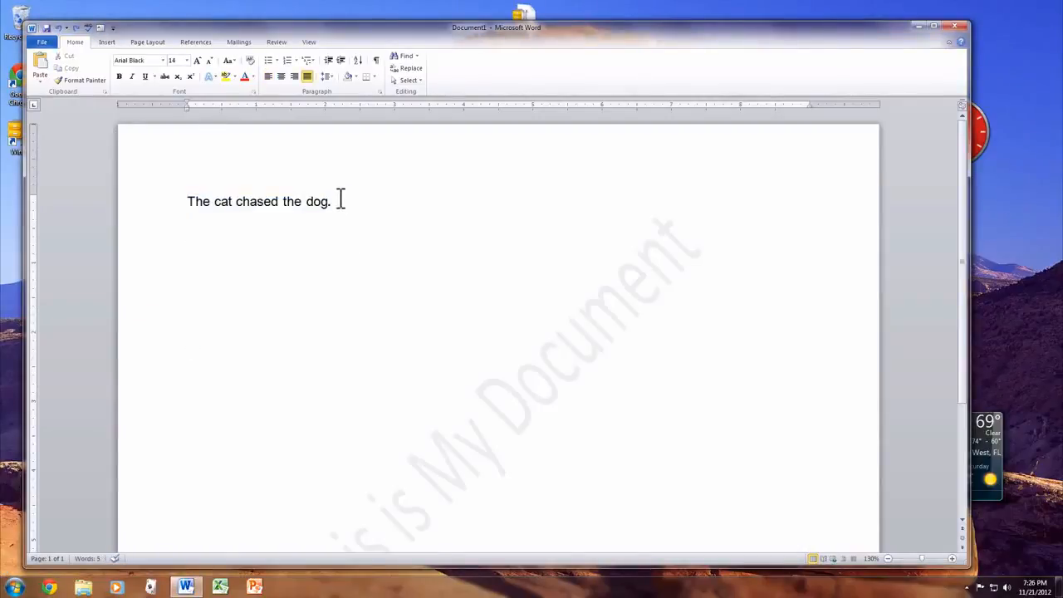
Copy the sentence "The cat chased the dog." and paste it repeatedly below until it fills eleven lines
{"action": "left_click", "coordinate": [334, 201]}
{"action": "left_click_drag", "start_coordinate": [332, 201], "coordinate": [184, 184]}
{"action": "key", "text": "ctrl+c"}
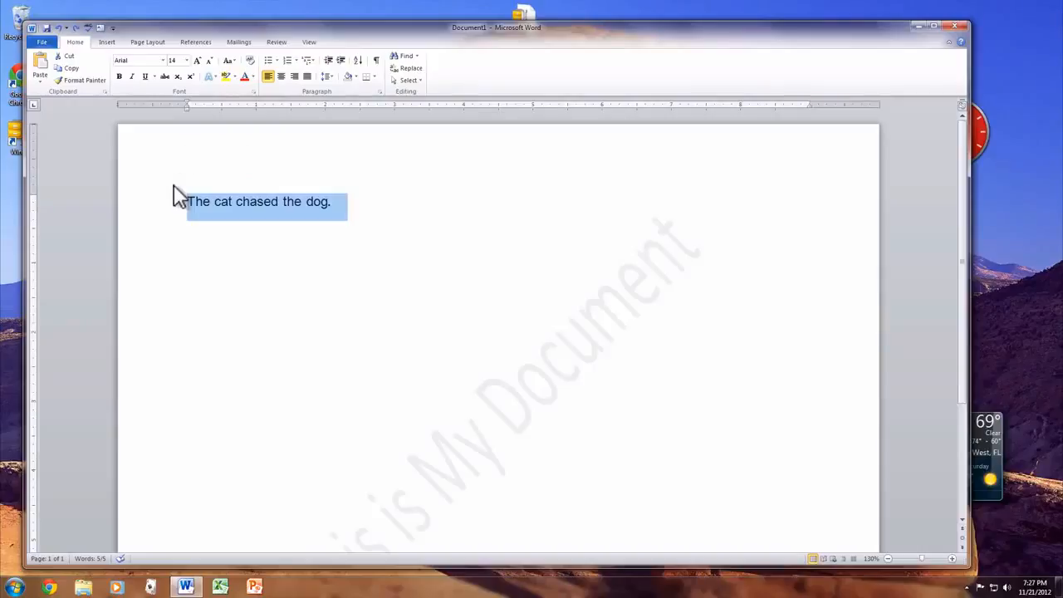
{"action": "left_click", "coordinate": [271, 259]}
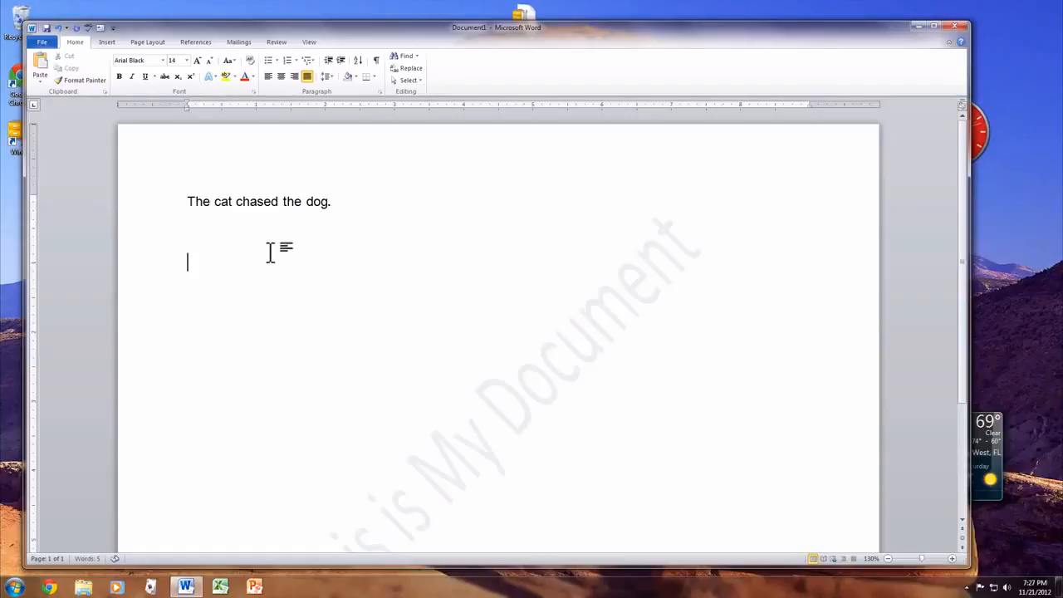
{"action": "key", "text": "BackSpace"}
{"action": "key", "text": "ctrl+v"}
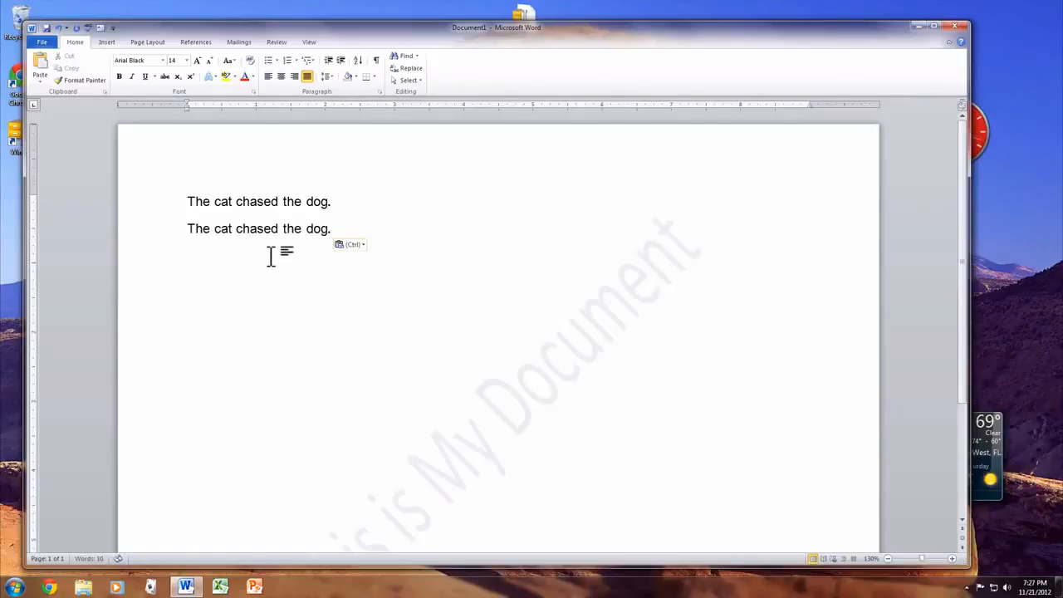
{"action": "key", "text": "ctrl+v"}
{"action": "key", "text": "ctrl+v"}
{"action": "key", "text": "ctrl+v"}
{"action": "key", "text": "ctrl+v"}
{"action": "key", "text": "ctrl+v"}
{"action": "key", "text": "ctrl+v"}
{"action": "key", "text": "ctrl+v"}
{"action": "key", "text": "ctrl+v"}
{"action": "key", "text": "ctrl+v"}
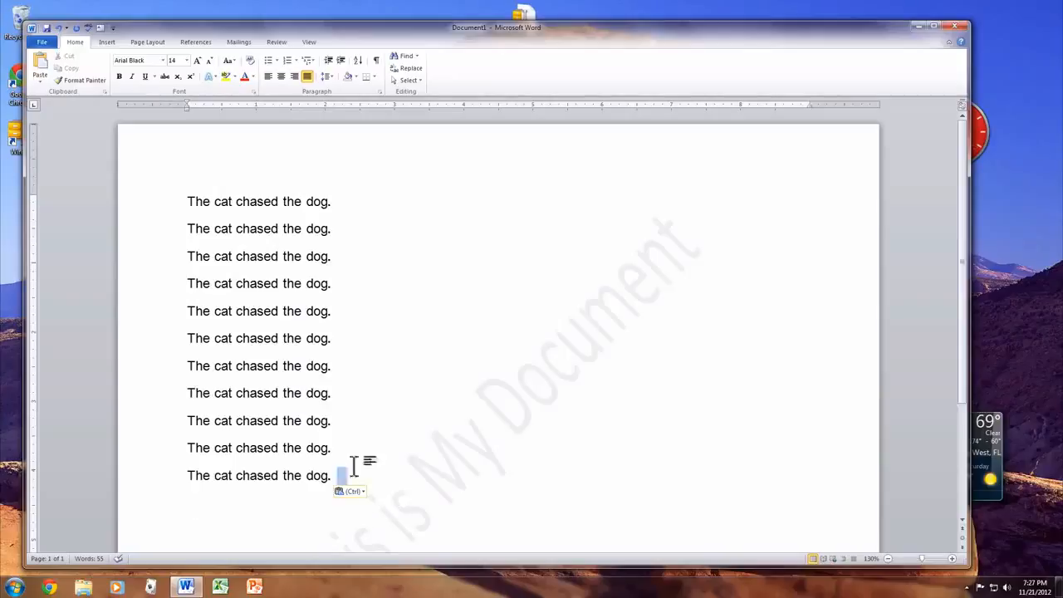
Delete all eleven lines of the sentence and undo the deletion
{"action": "left_click_drag", "start_coordinate": [352, 469], "coordinate": [126, 206]}
{"action": "key", "text": "Delete"}
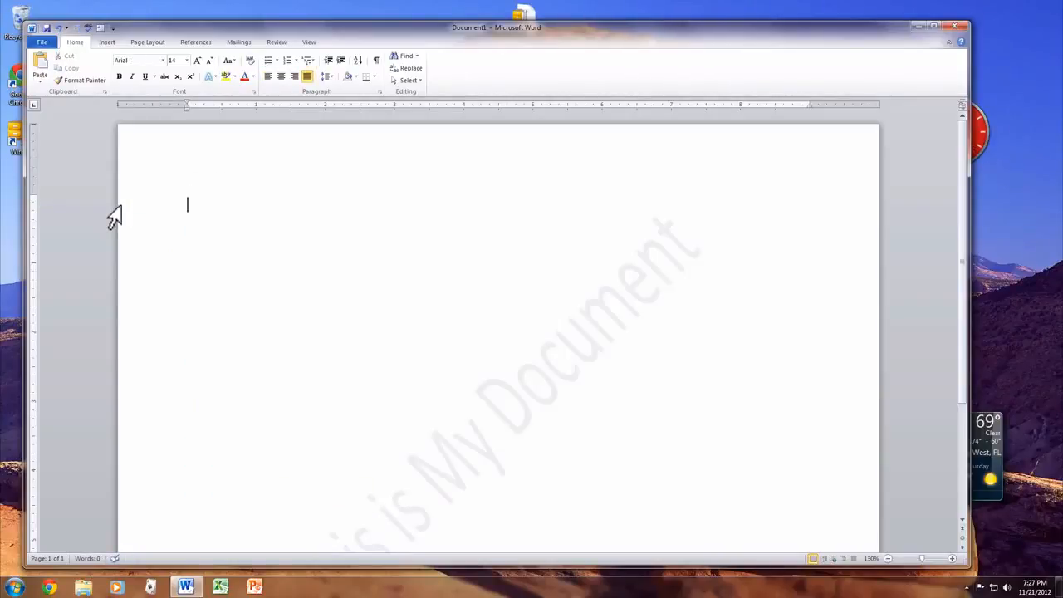
{"action": "key", "text": "ctrl+z"}
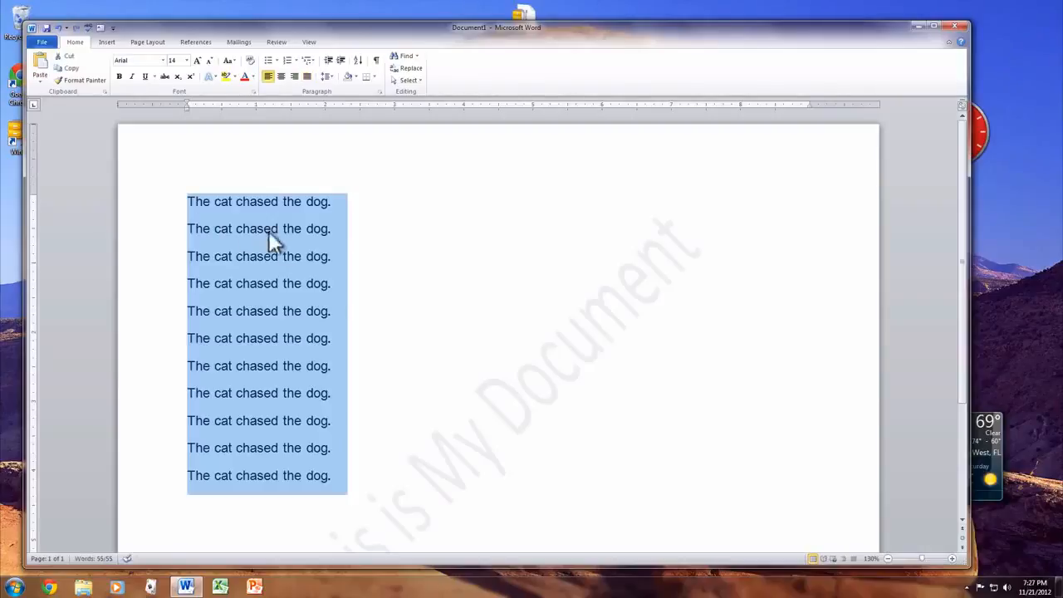
Make the fourth line of the repeated sentences bold
{"action": "left_click", "coordinate": [360, 283]}
{"action": "left_click_drag", "start_coordinate": [354, 285], "coordinate": [149, 288]}
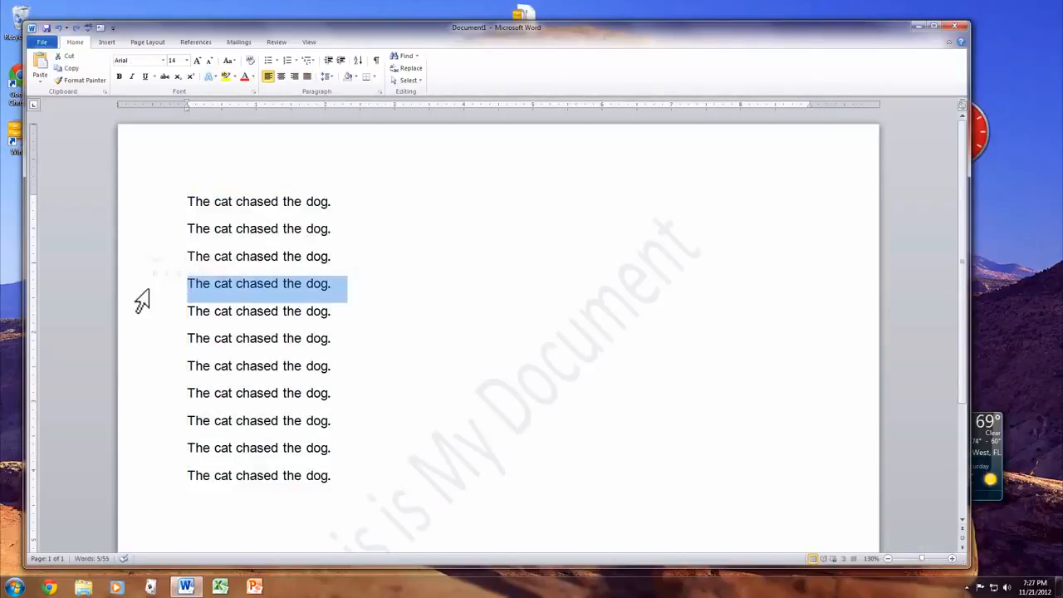
{"action": "key", "text": "ctrl+b"}
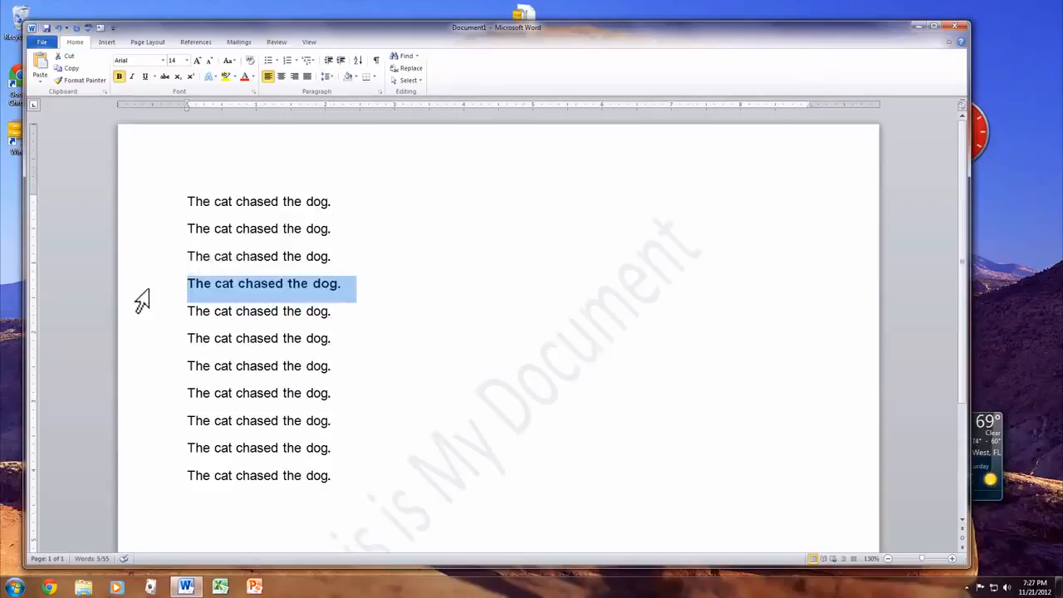
{"action": "left_click", "coordinate": [394, 260]}
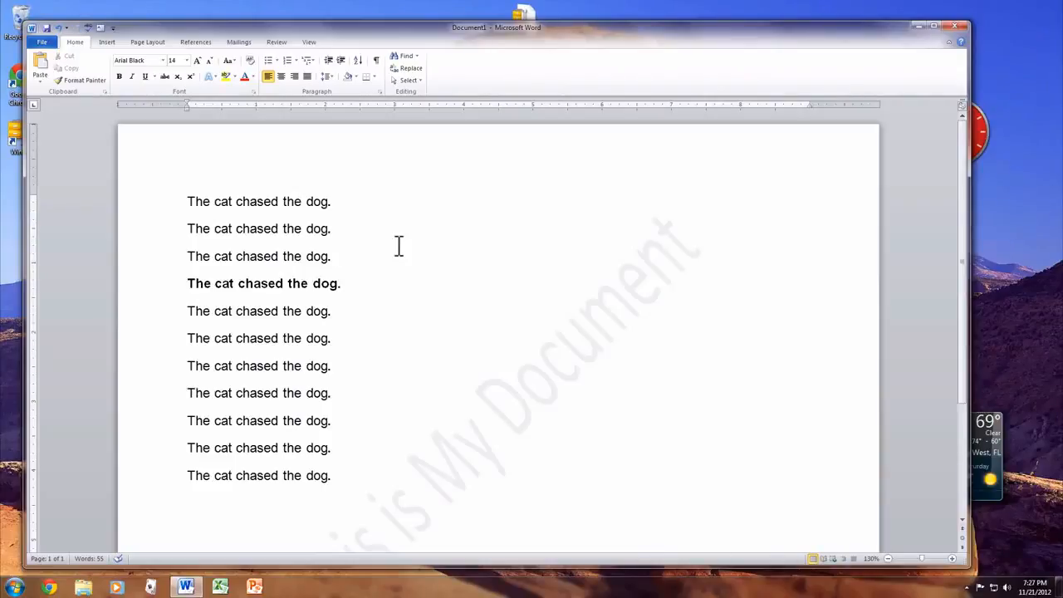
Change the font of the whole document's text to Bauhaus 93
{"action": "key", "text": "ctrl+a"}
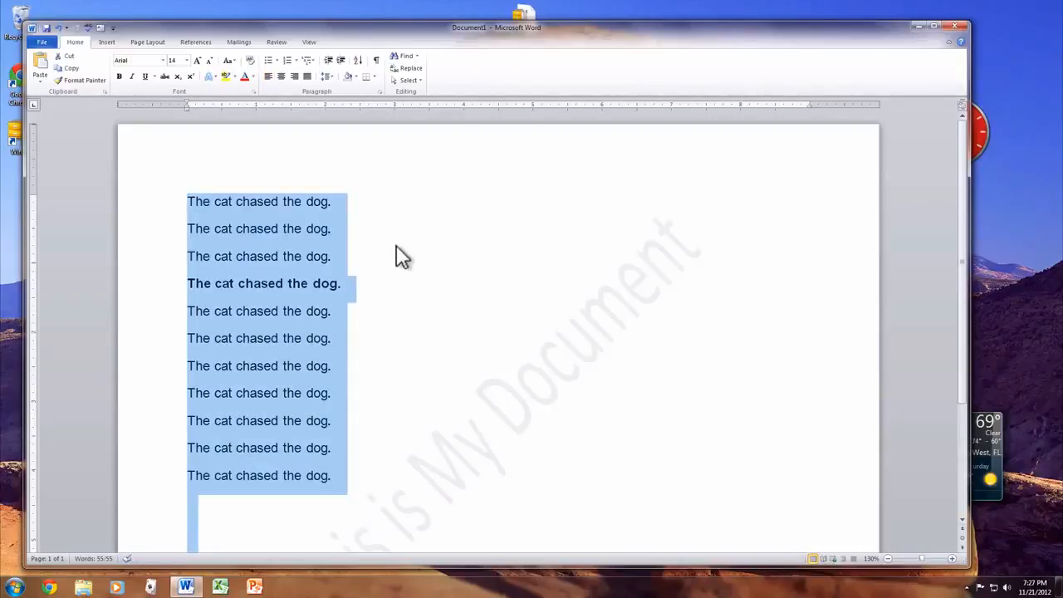
{"action": "left_click", "coordinate": [162, 61]}
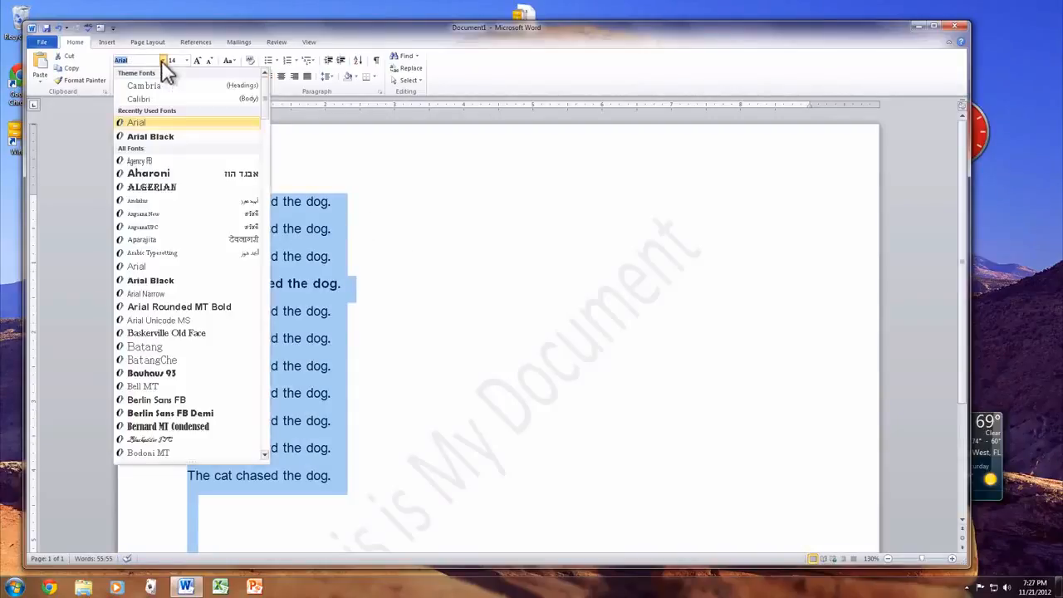
{"action": "left_click", "coordinate": [165, 371]}
{"action": "left_click", "coordinate": [415, 372]}
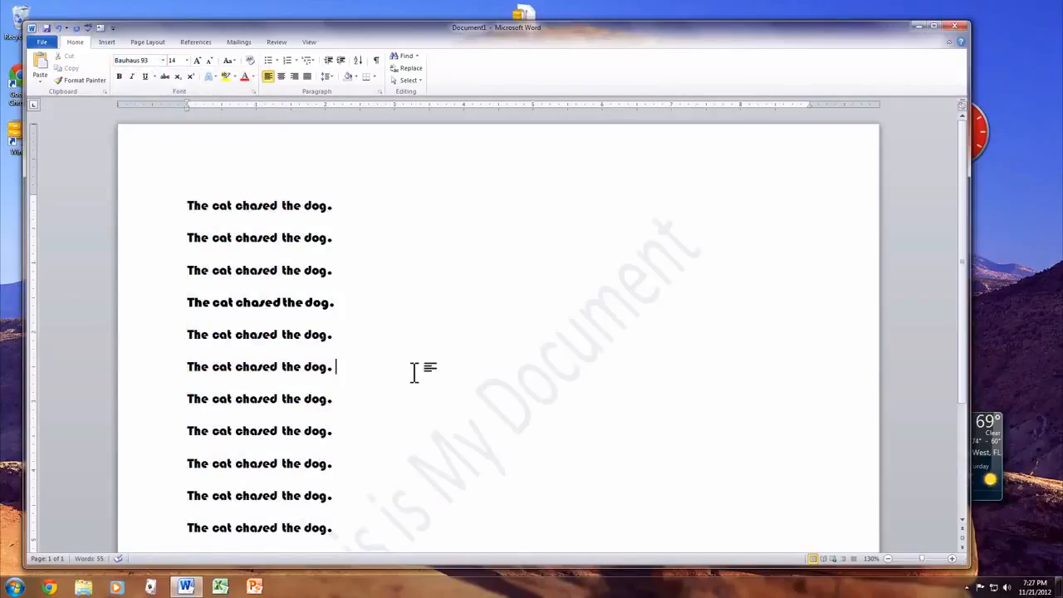
Open the Save As dialog for the document and close it without saving
{"action": "scroll", "coordinate": [415, 373], "scroll_direction": "down", "scroll_amount": 2}
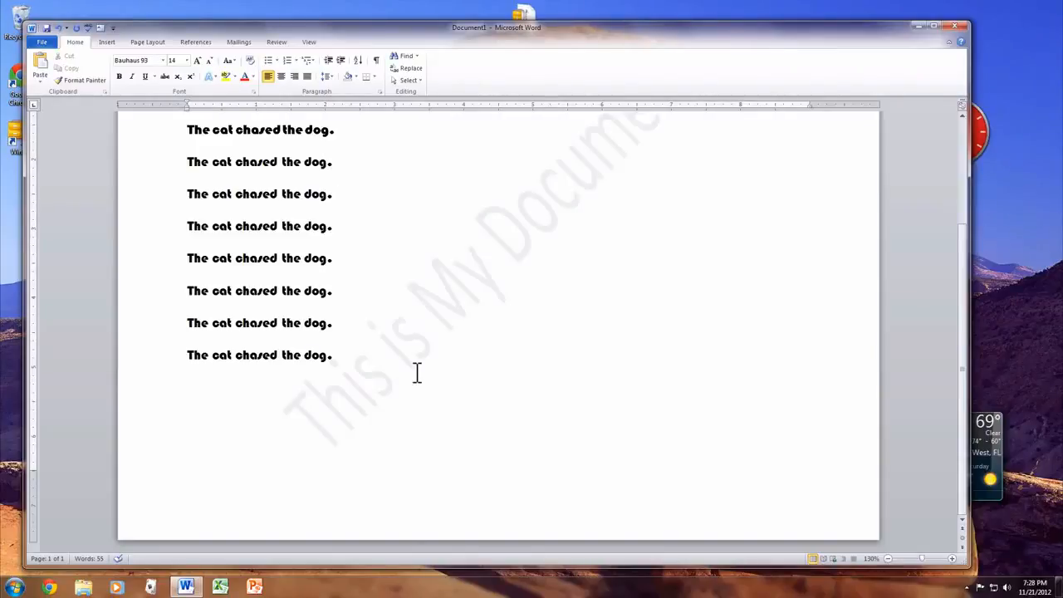
{"action": "scroll", "coordinate": [417, 372], "scroll_direction": "up", "scroll_amount": 2}
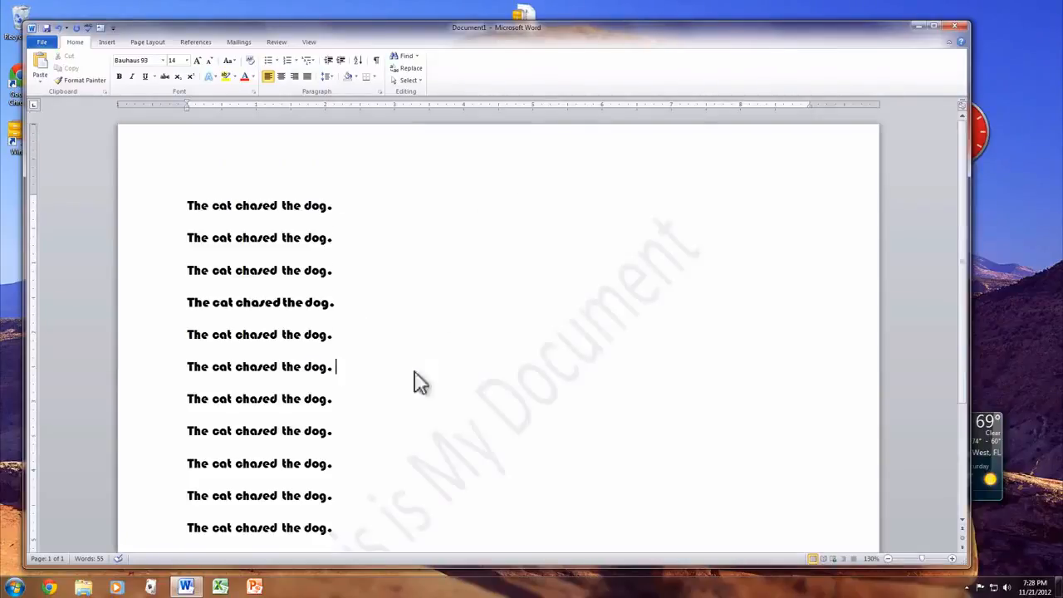
{"action": "key", "text": "ctrl+s"}
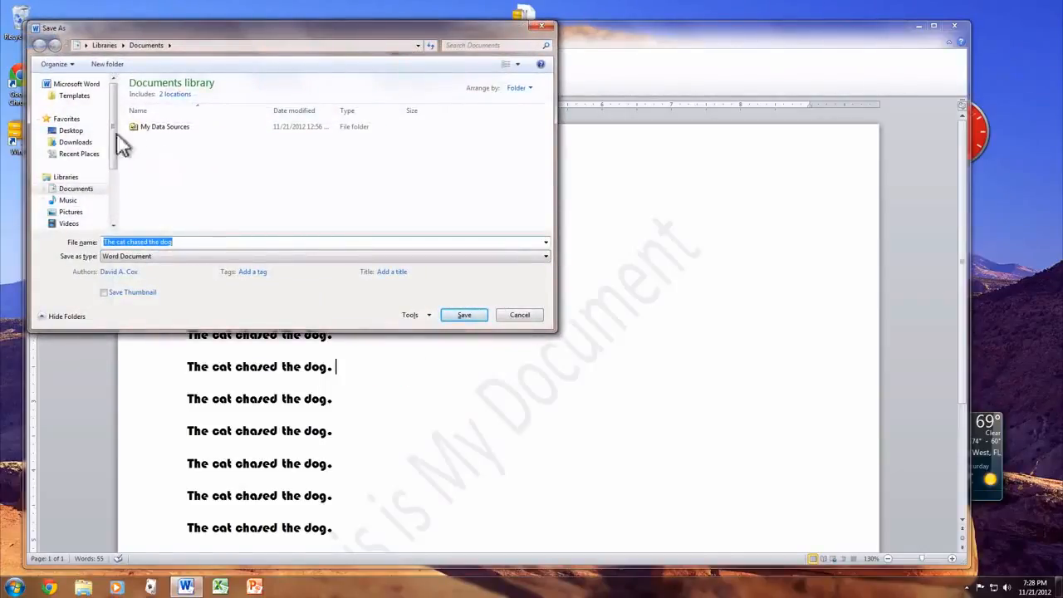
{"action": "left_click", "coordinate": [507, 316]}
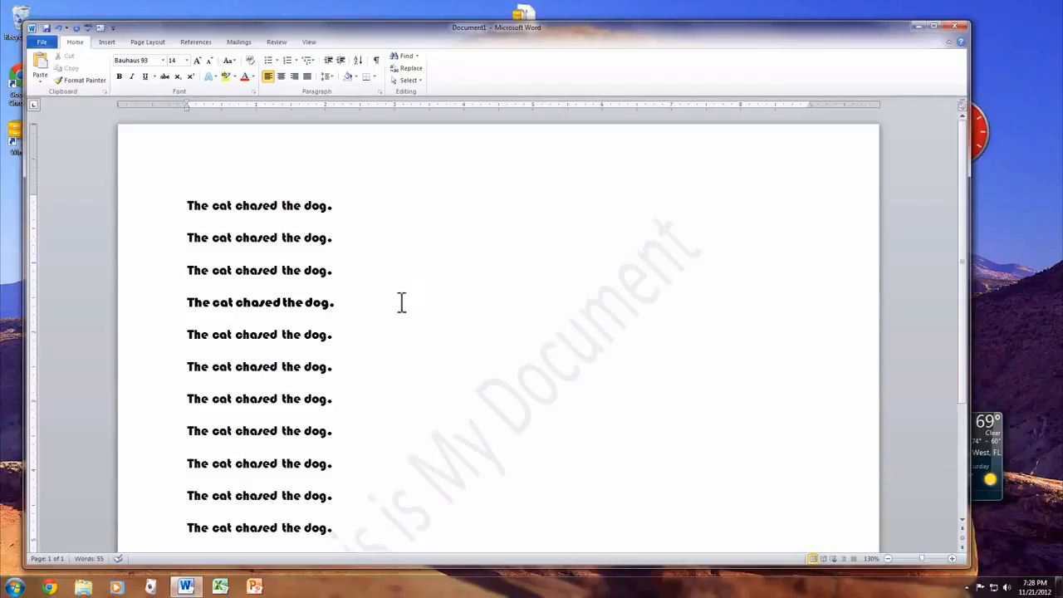
Italicize the bold fourth line, then remove the italics and deselect it
{"action": "left_click_drag", "start_coordinate": [401, 301], "coordinate": [104, 302]}
{"action": "key", "text": "ctrl+i"}
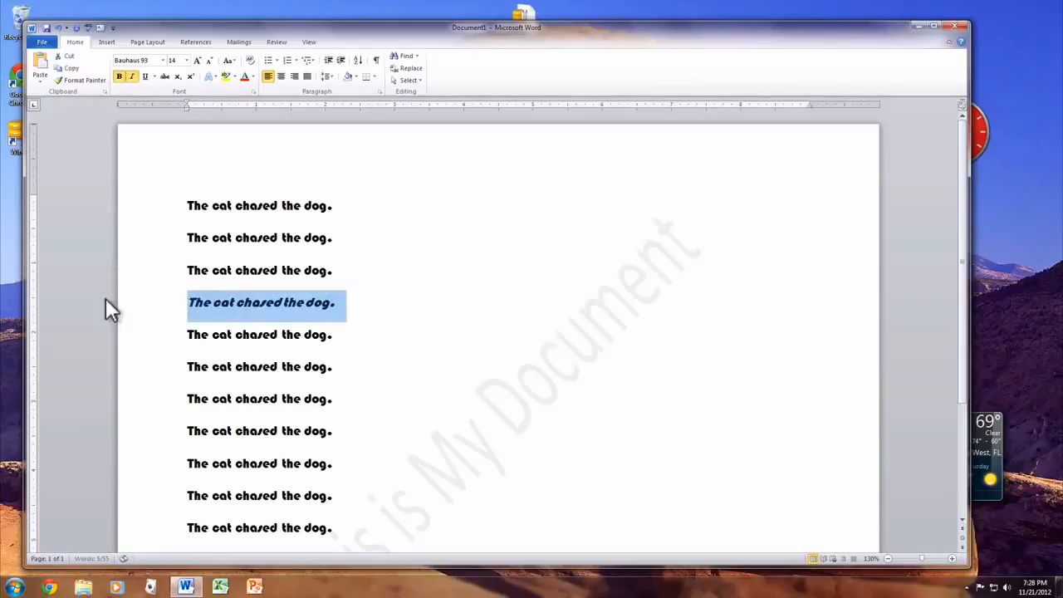
{"action": "key", "text": "ctrl+i"}
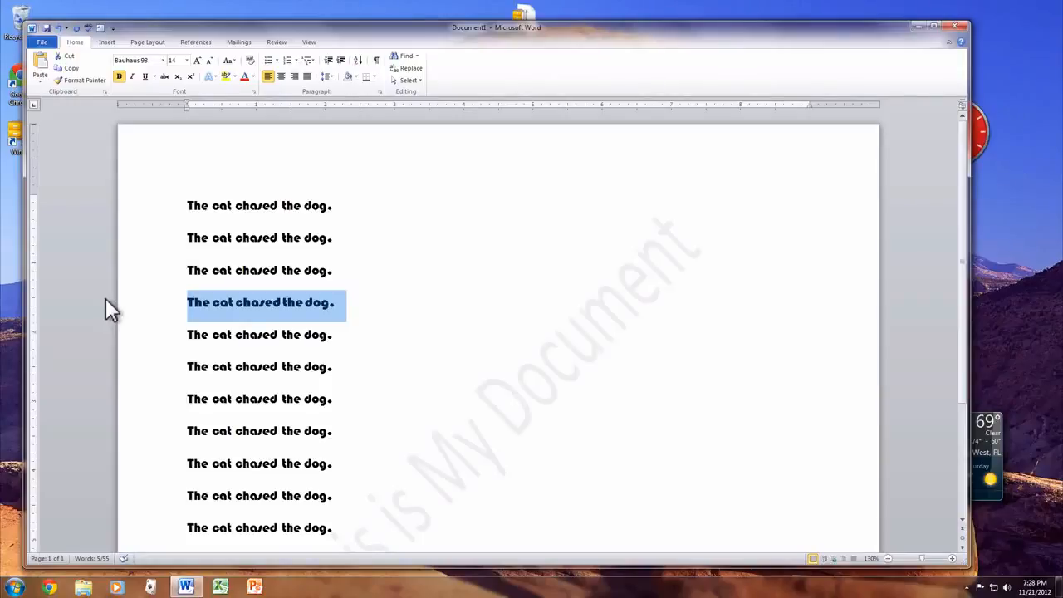
{"action": "left_click", "coordinate": [266, 330]}
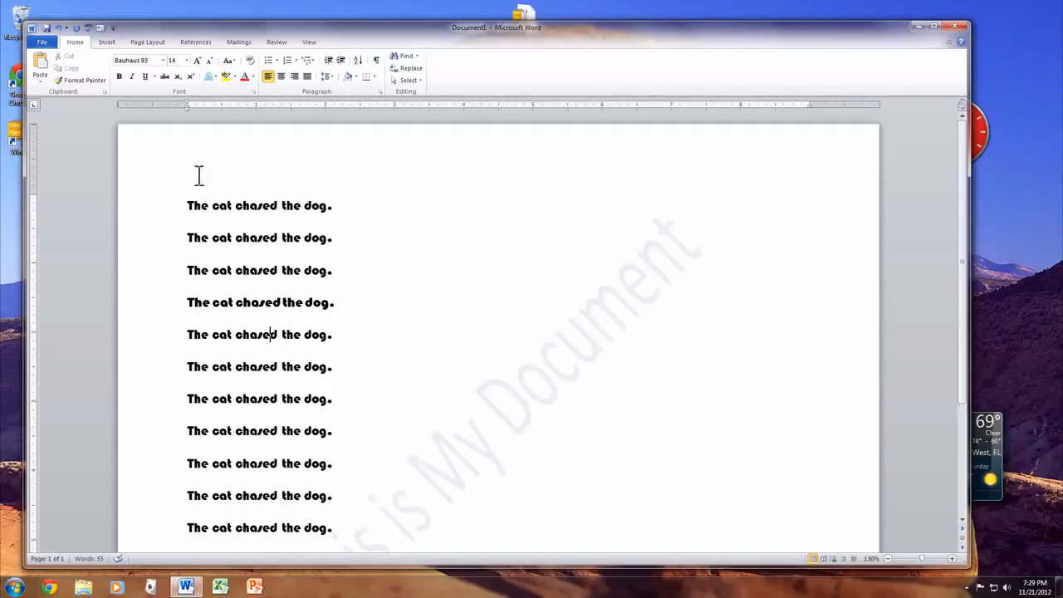
Open the file commands for creating a new document
{"action": "left_click", "coordinate": [44, 45]}
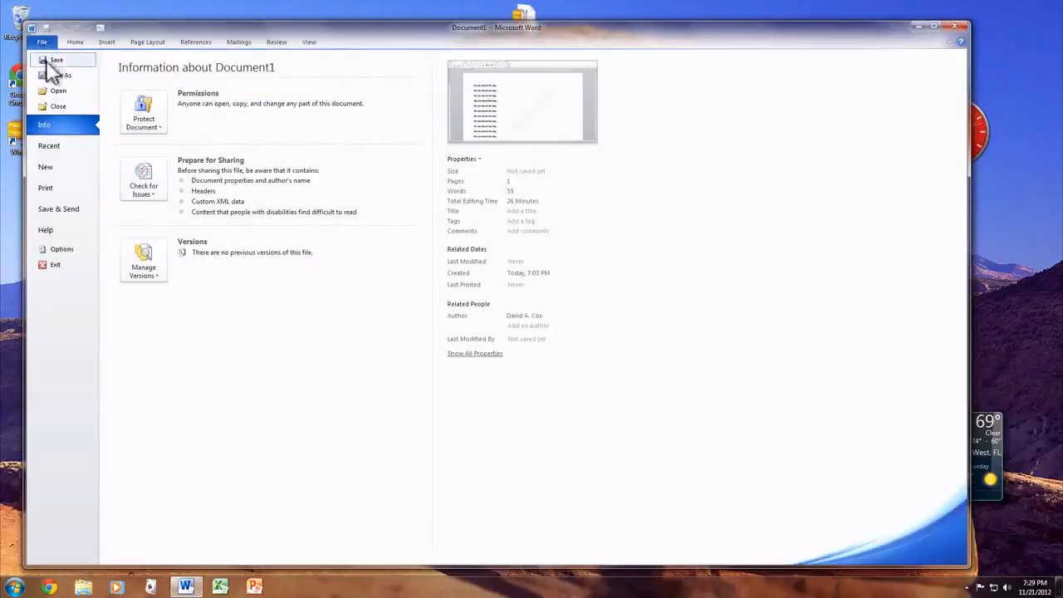
{"action": "left_click", "coordinate": [58, 170]}
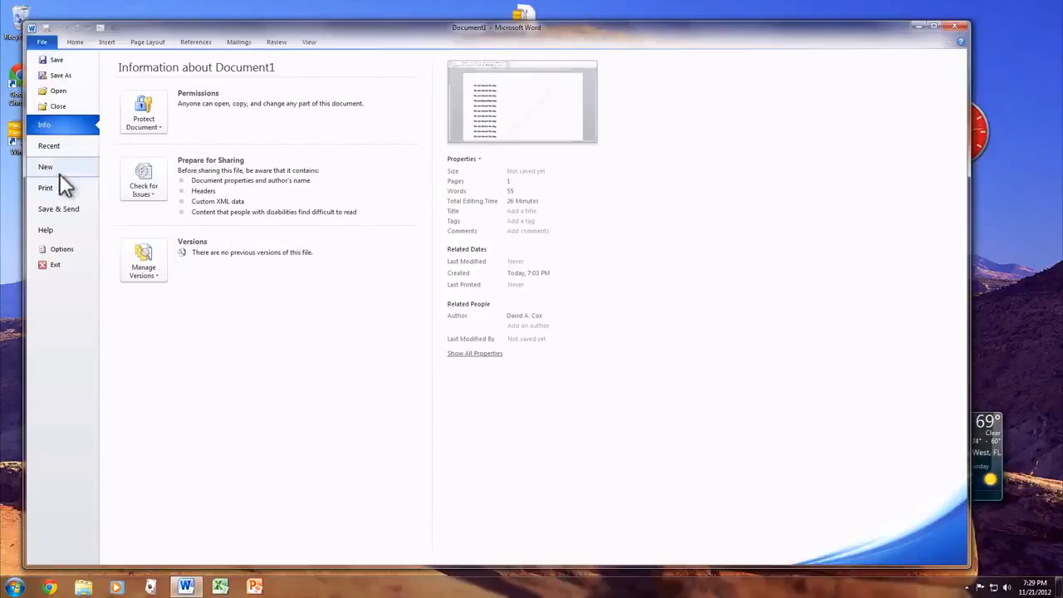
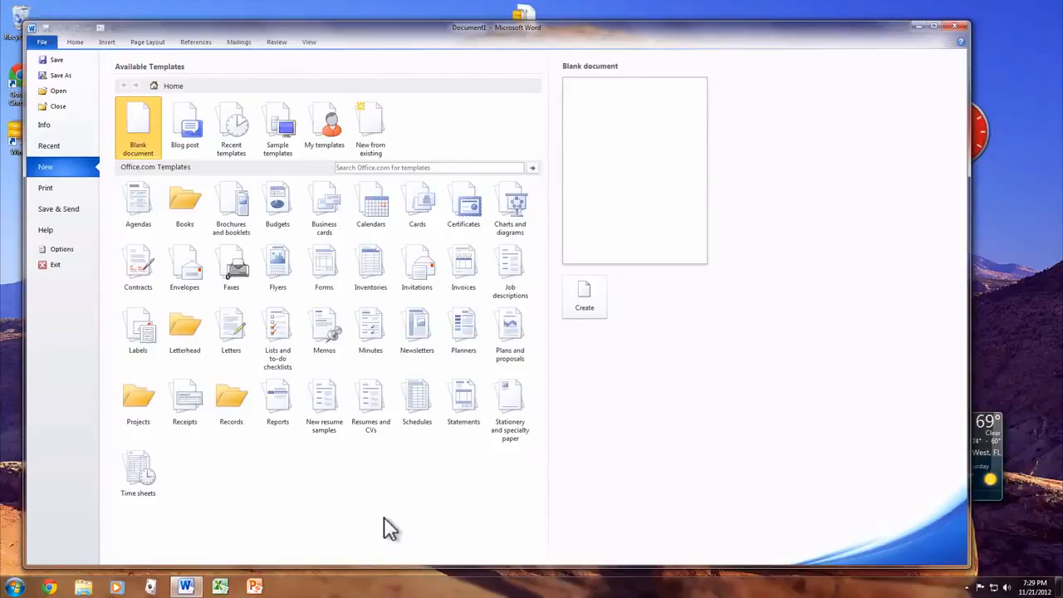
Browse the Basic resumes and Situation-specific resumes template folders in the Resumes and CVs category
{"action": "left_click", "coordinate": [374, 395]}
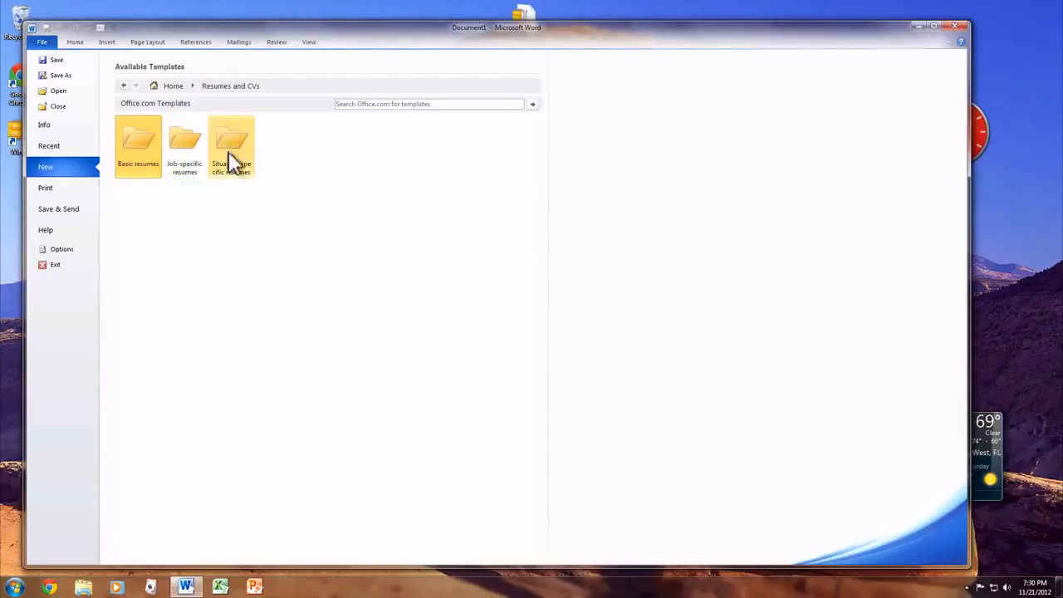
{"action": "left_click", "coordinate": [147, 137]}
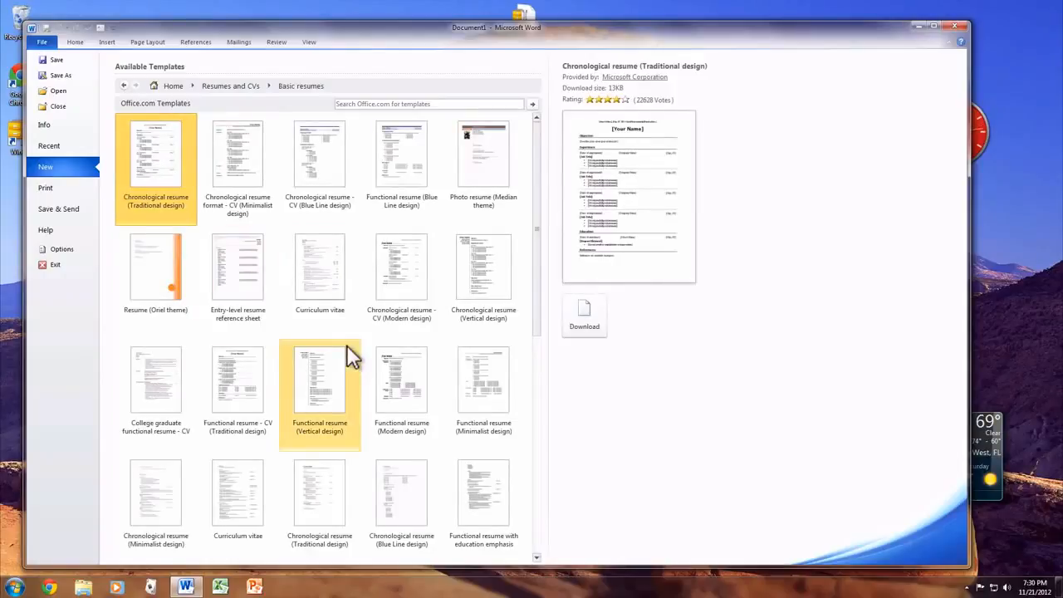
{"action": "left_click_drag", "start_coordinate": [537, 213], "coordinate": [529, 372]}
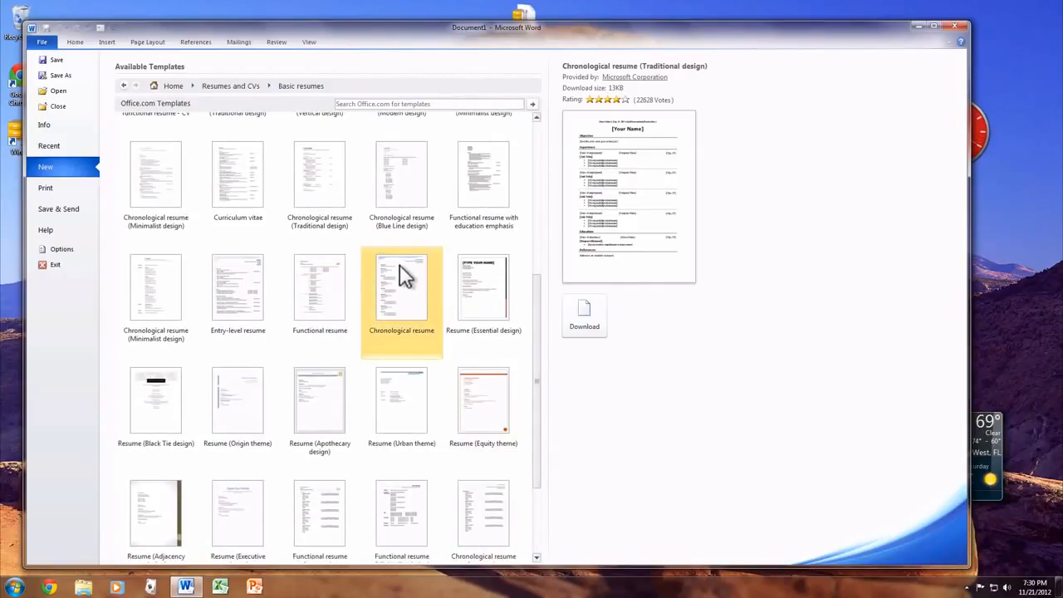
{"action": "left_click", "coordinate": [124, 85]}
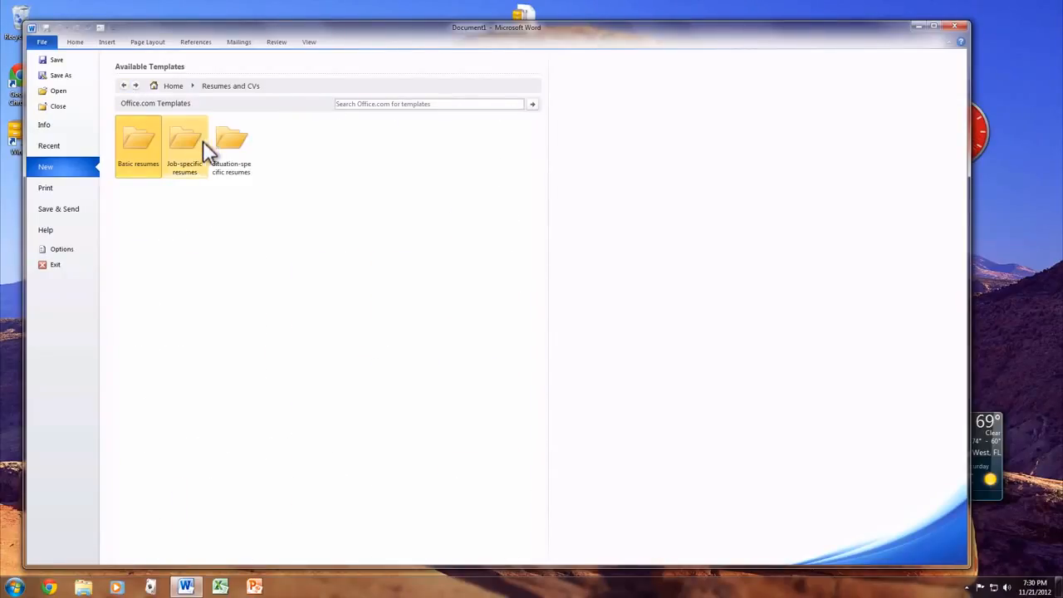
{"action": "left_click", "coordinate": [238, 141]}
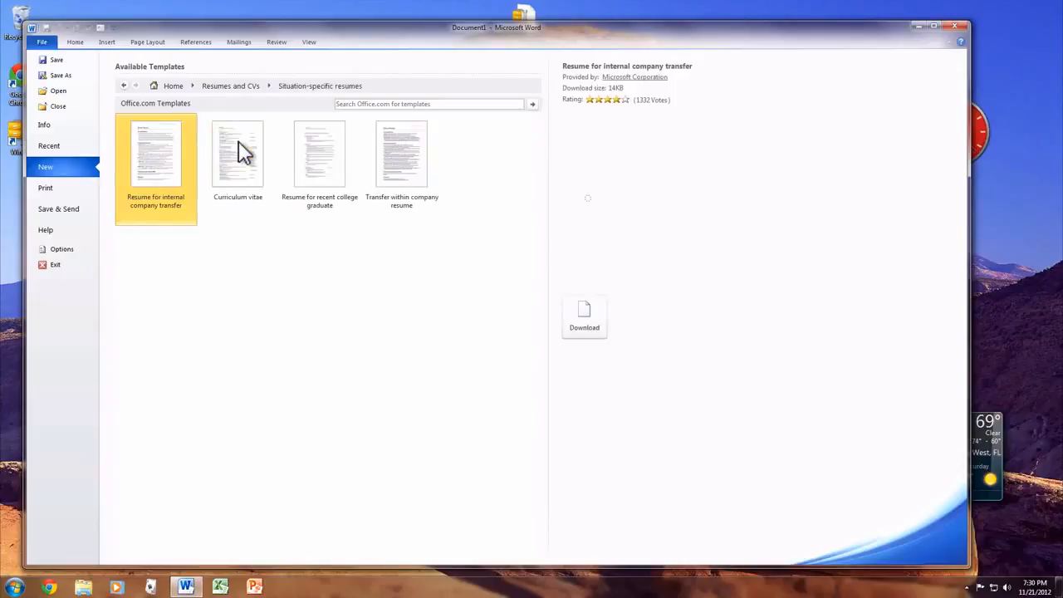
{"action": "left_click", "coordinate": [124, 87]}
Create a document from the Sales manager resume (Elegant design) template in the Job-specific resumes folder
{"action": "left_click", "coordinate": [194, 126]}
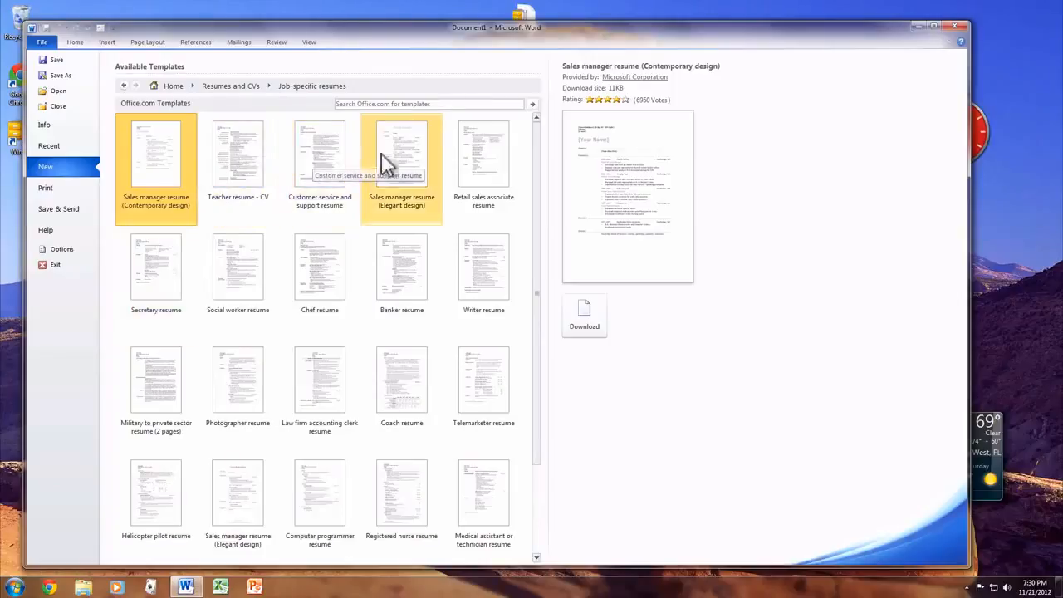
{"action": "left_click", "coordinate": [406, 158]}
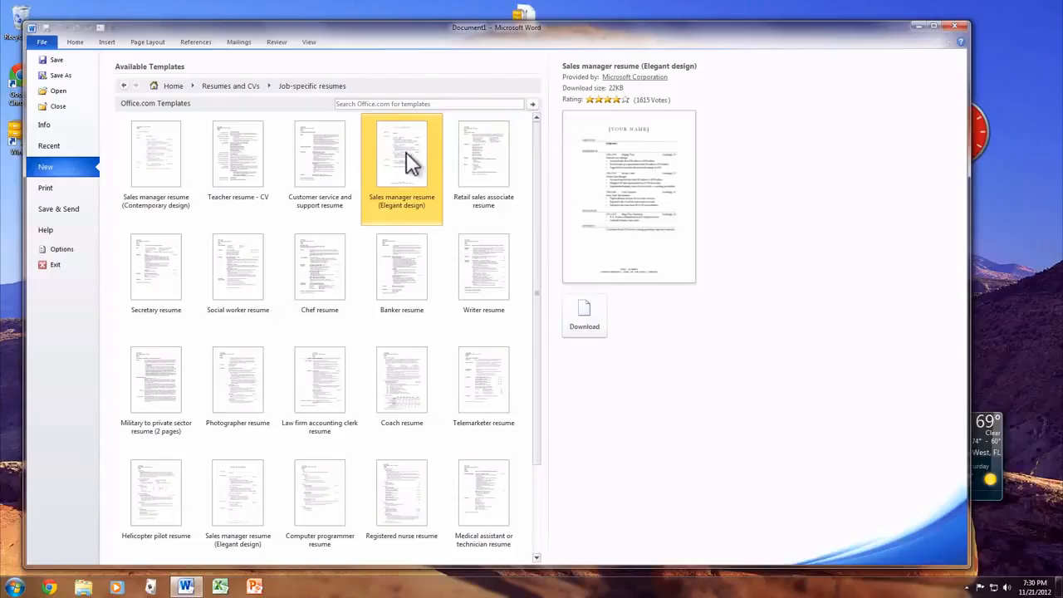
{"action": "double_click", "coordinate": [407, 154]}
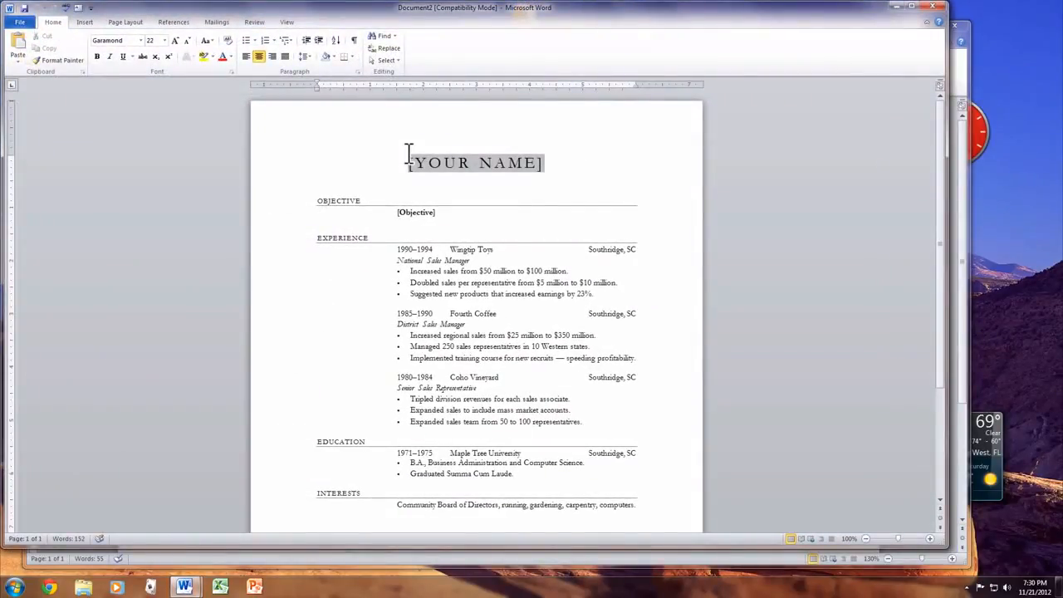
Look over the resume and replace the [YOUR NAME] placeholder with the applicant's full name in capitals
{"action": "scroll", "coordinate": [408, 154], "scroll_direction": "down", "scroll_amount": 3}
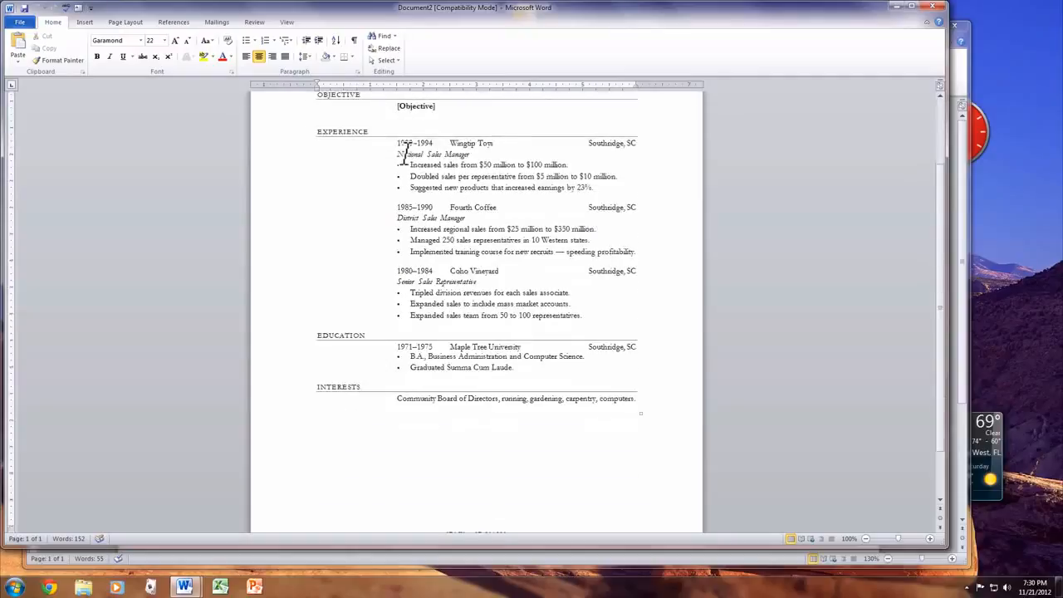
{"action": "scroll", "coordinate": [408, 154], "scroll_direction": "down", "scroll_amount": 2}
{"action": "scroll", "coordinate": [408, 154], "scroll_direction": "up", "scroll_amount": 5}
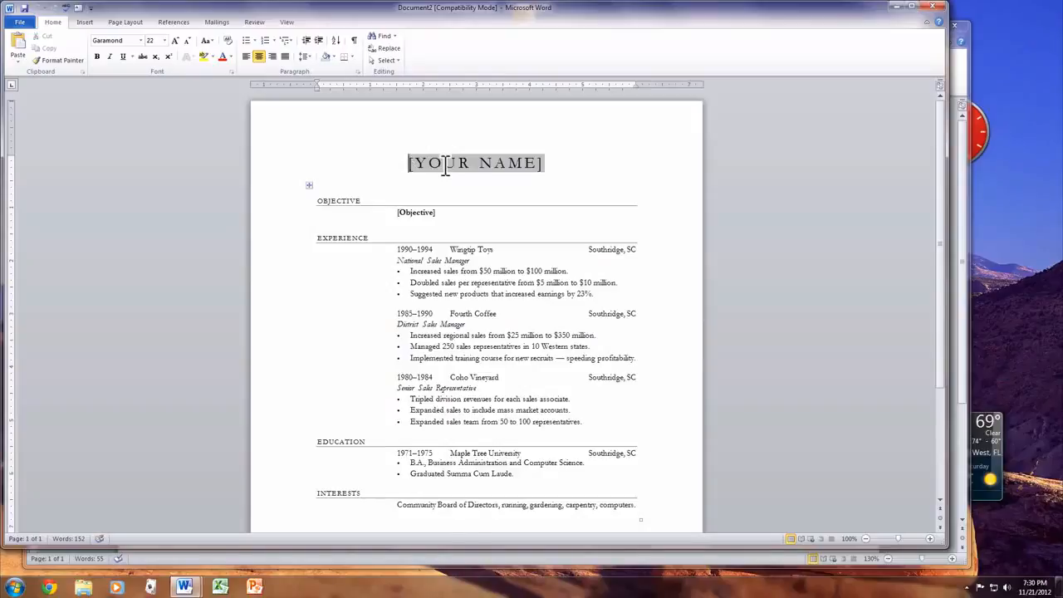
{"action": "left_click", "coordinate": [445, 165]}
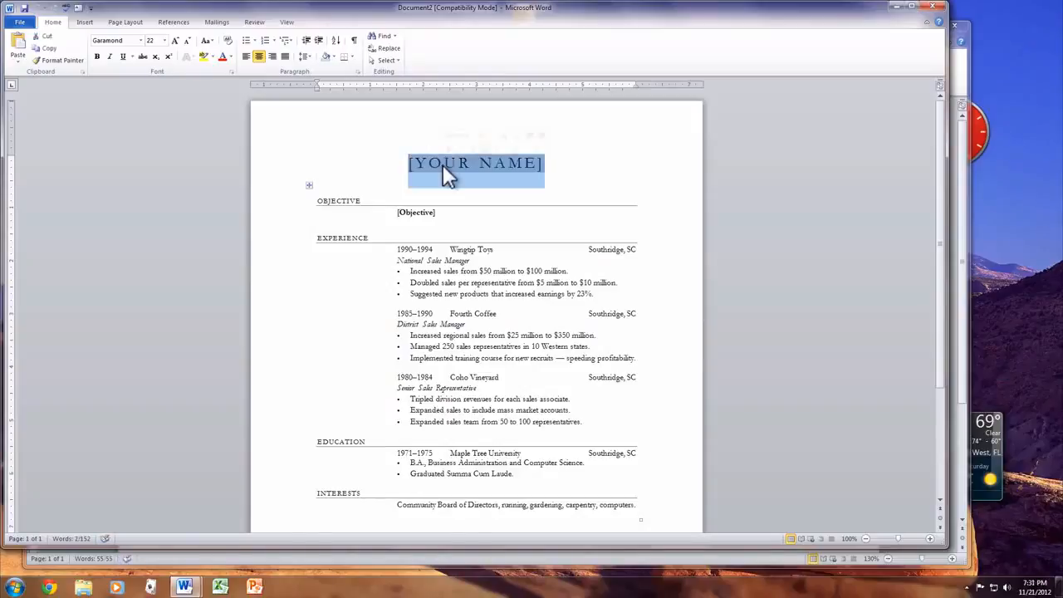
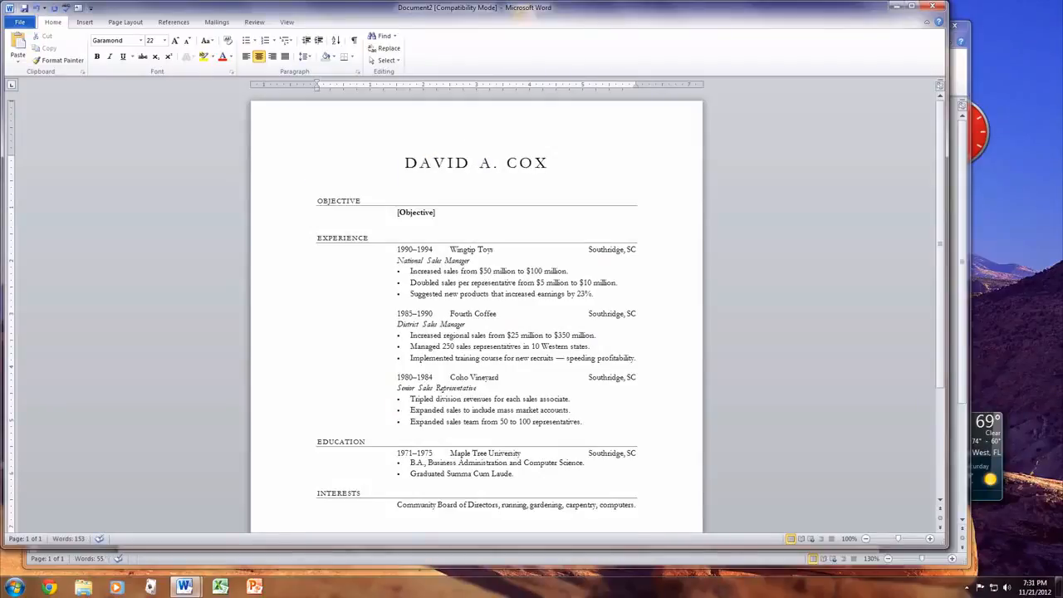
Replace the OBJECTIVE heading with MY GOALS and look over the rest of the resume
{"action": "left_click", "coordinate": [351, 201]}
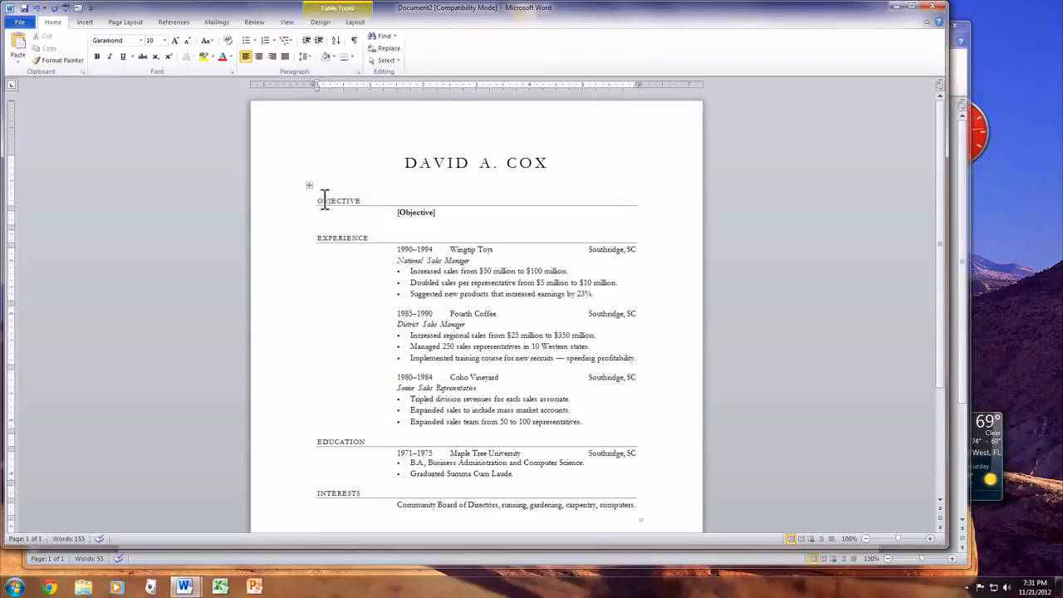
{"action": "left_click", "coordinate": [321, 201]}
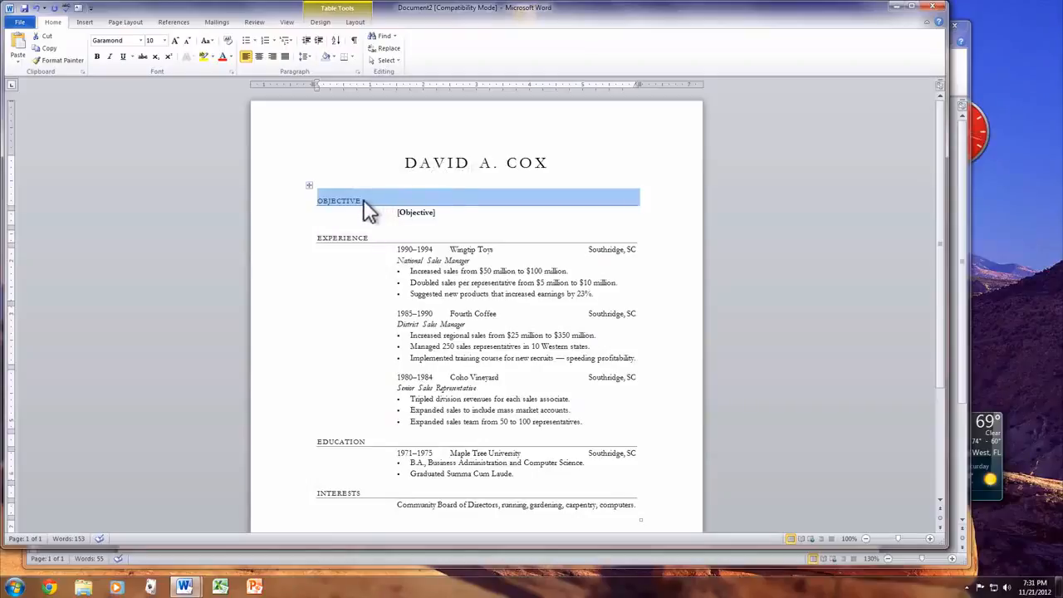
{"action": "type", "text": "MY GOALS"}
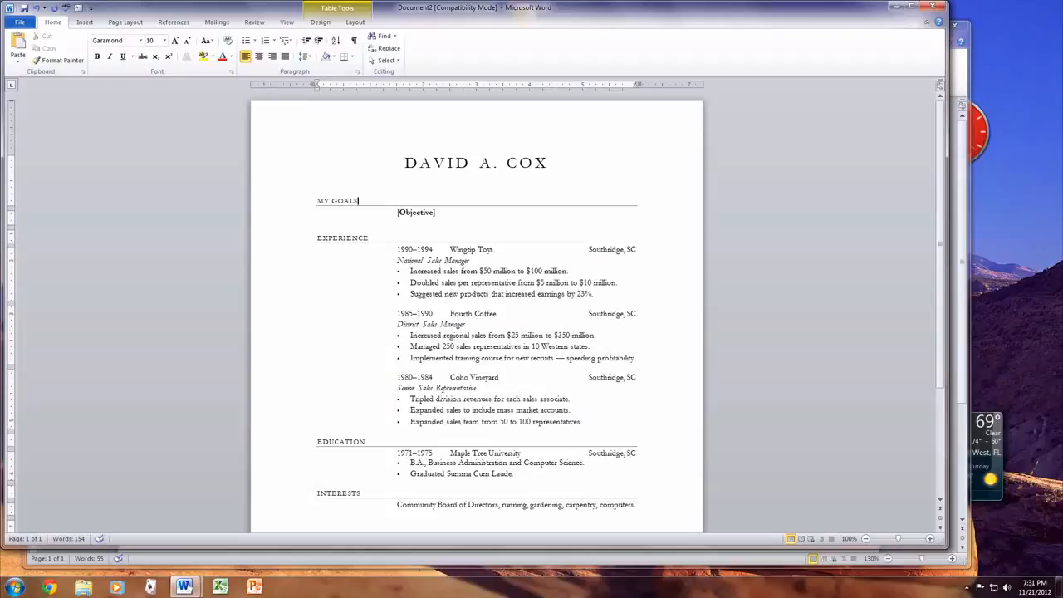
{"action": "scroll", "coordinate": [485, 377], "scroll_direction": "down", "scroll_amount": 3}
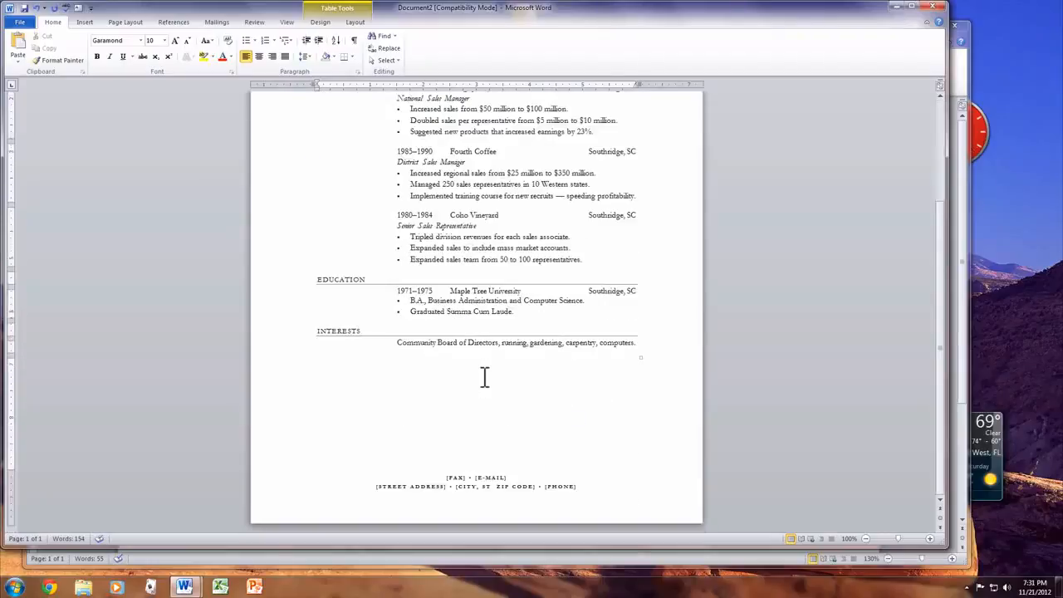
{"action": "scroll", "coordinate": [485, 377], "scroll_direction": "up", "scroll_amount": 3}
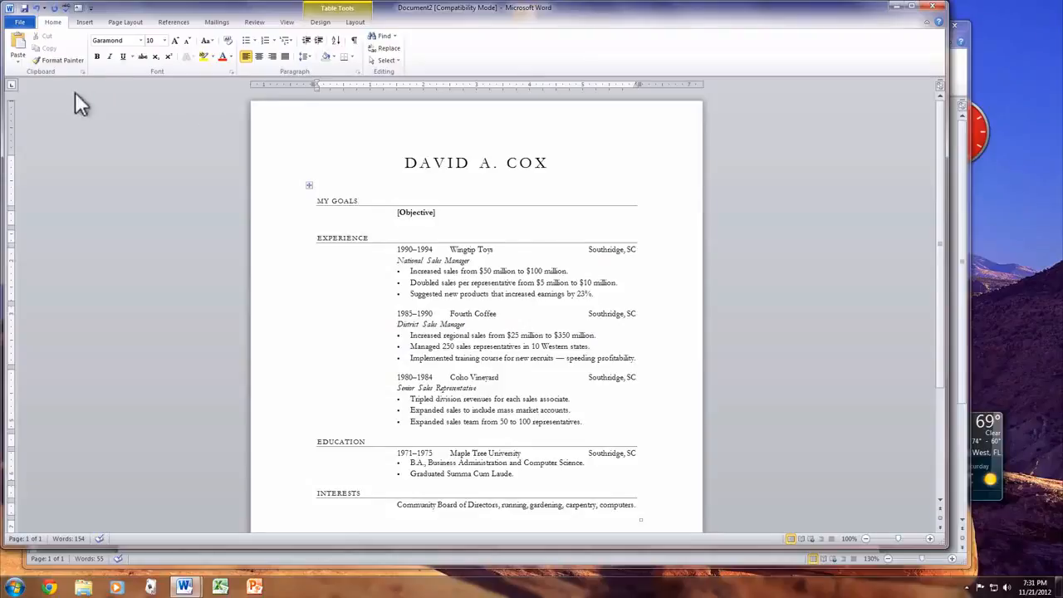
Browse the Certificates templates and create a document from the World's Best Father award certificate in the Other certificates folder
{"action": "left_click", "coordinate": [20, 24]}
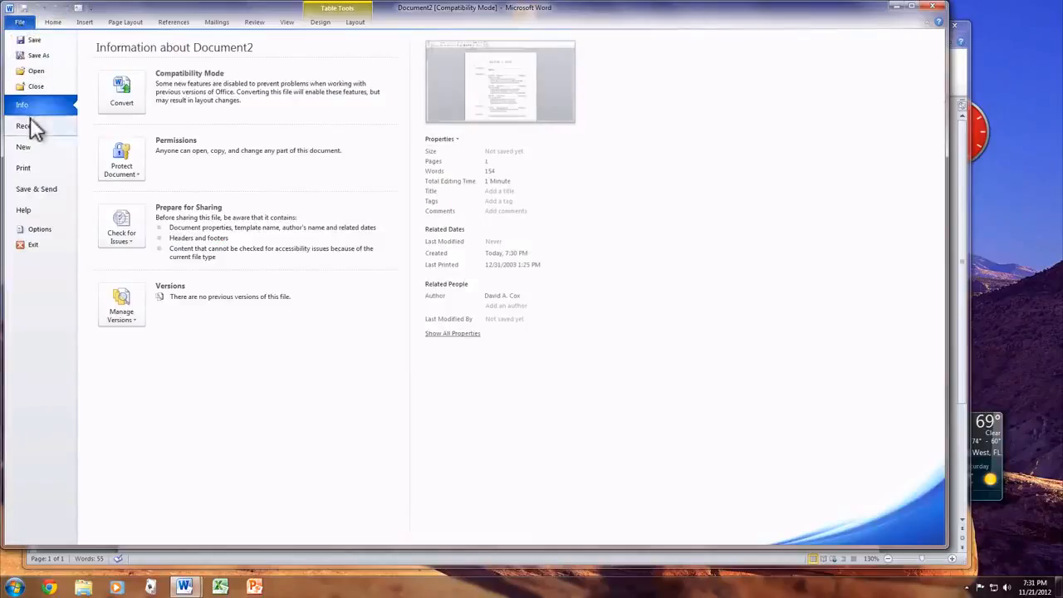
{"action": "left_click", "coordinate": [30, 148]}
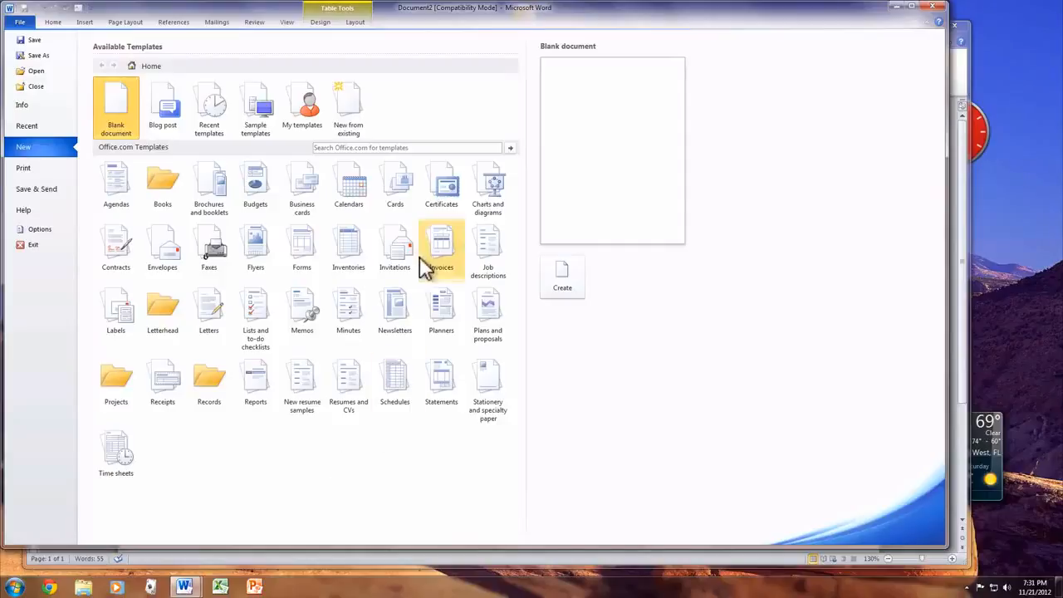
{"action": "left_click", "coordinate": [436, 193]}
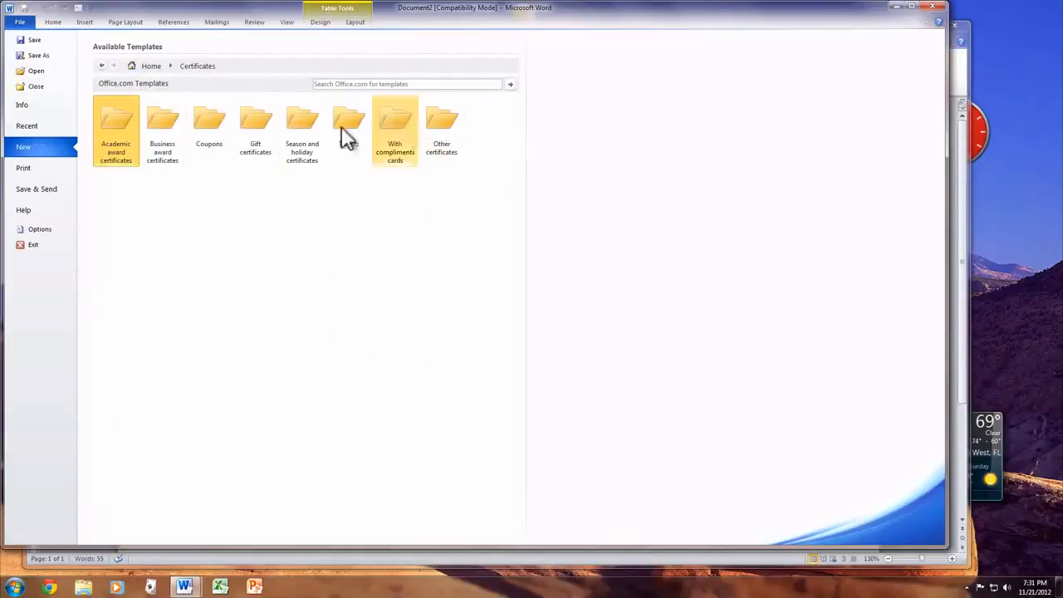
{"action": "left_click", "coordinate": [174, 119]}
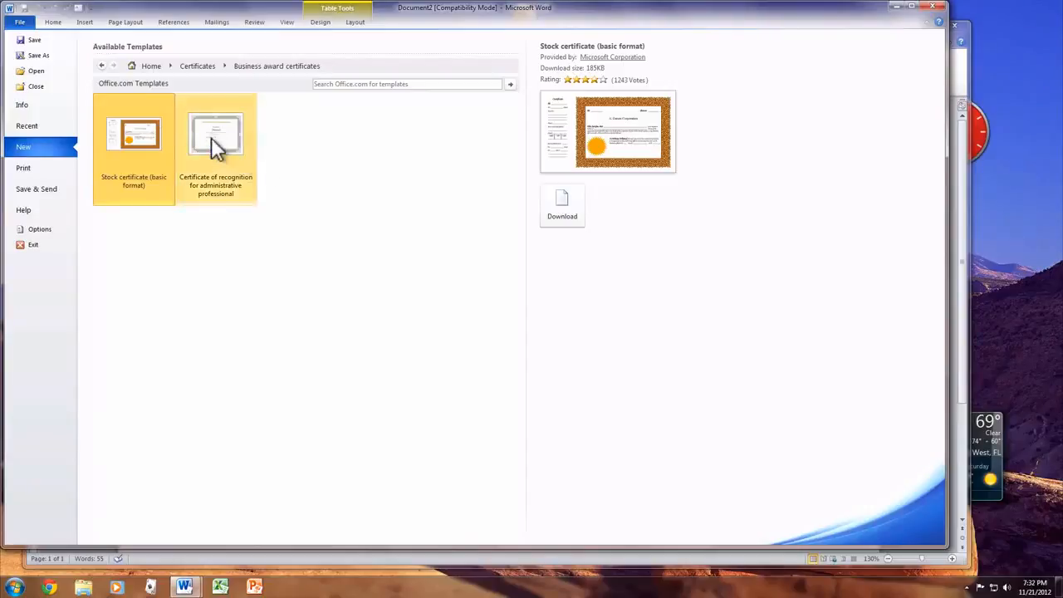
{"action": "left_click", "coordinate": [101, 65]}
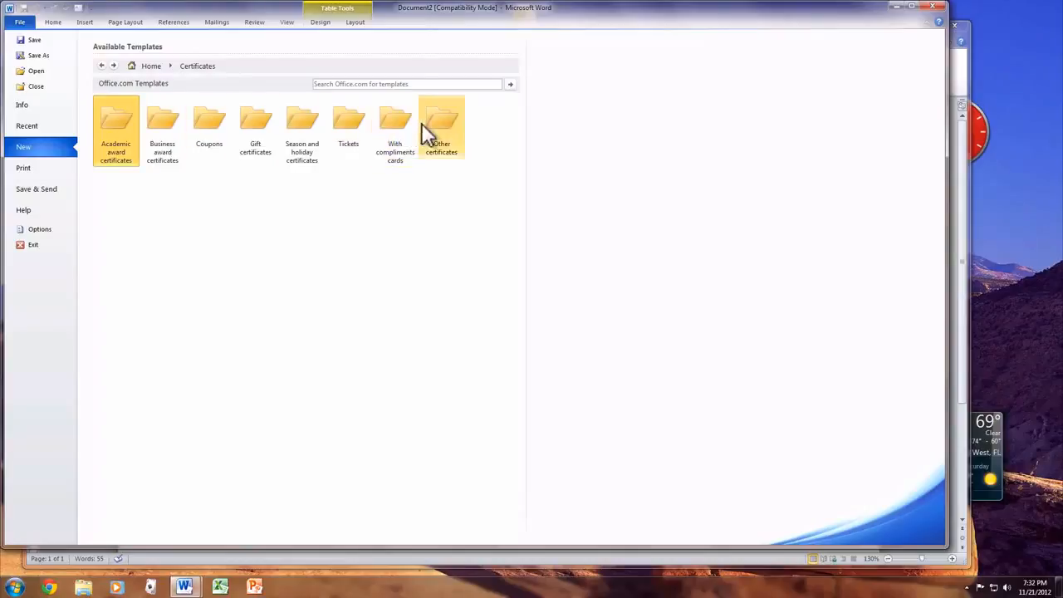
{"action": "left_click", "coordinate": [452, 114]}
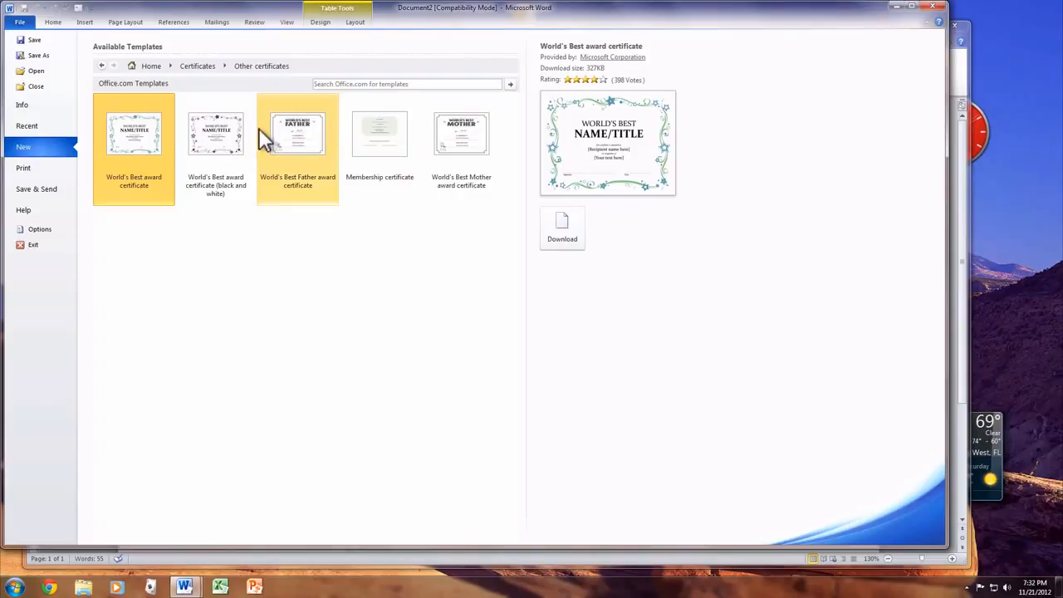
{"action": "double_click", "coordinate": [303, 143]}
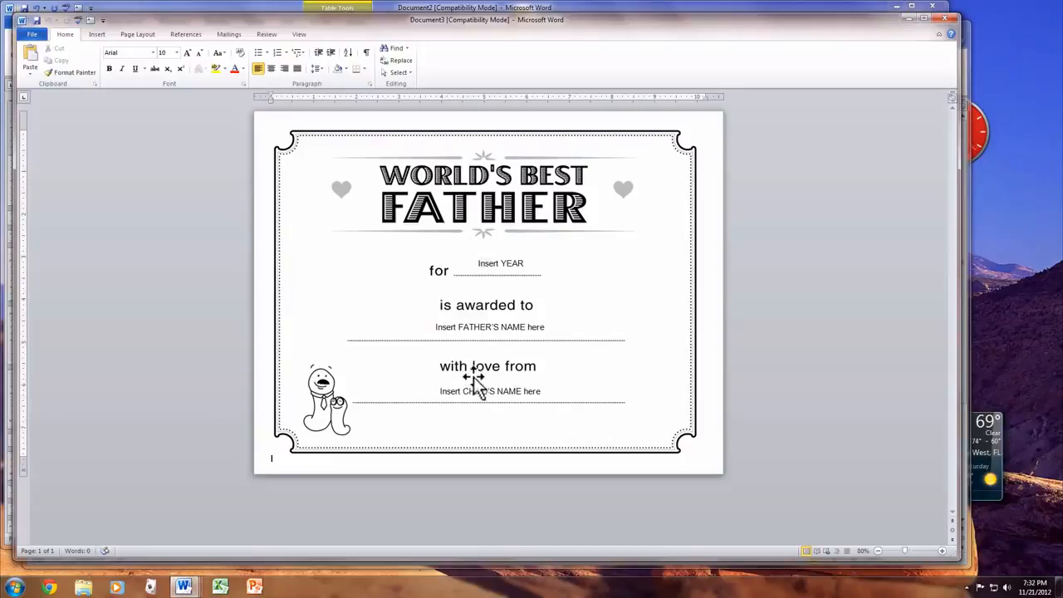
Close the World's Best Father certificate document without saving it
{"action": "left_click", "coordinate": [22, 22]}
{"action": "left_click", "coordinate": [23, 25]}
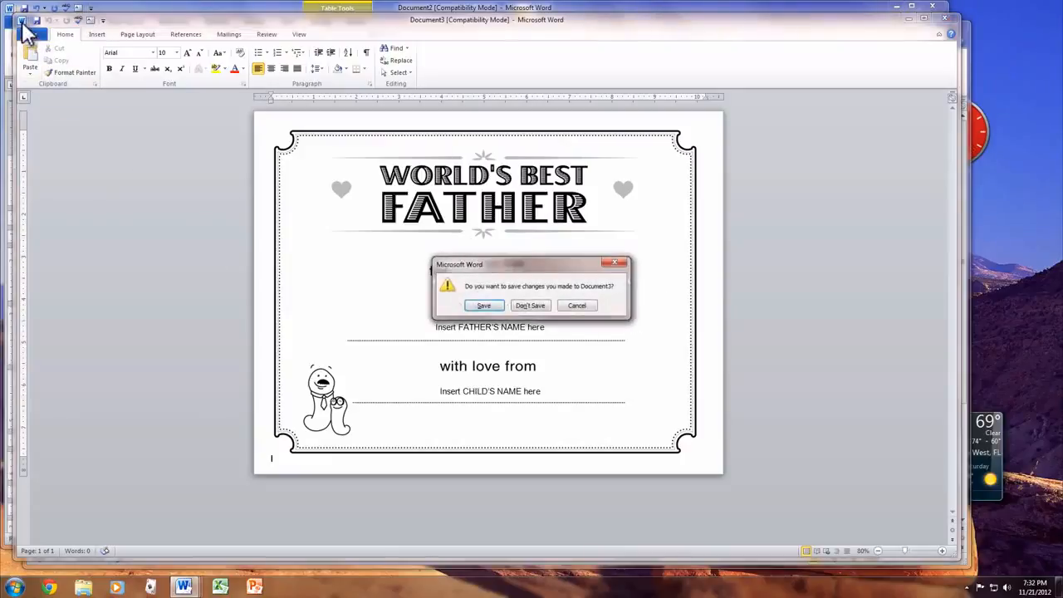
{"action": "left_click", "coordinate": [535, 304]}
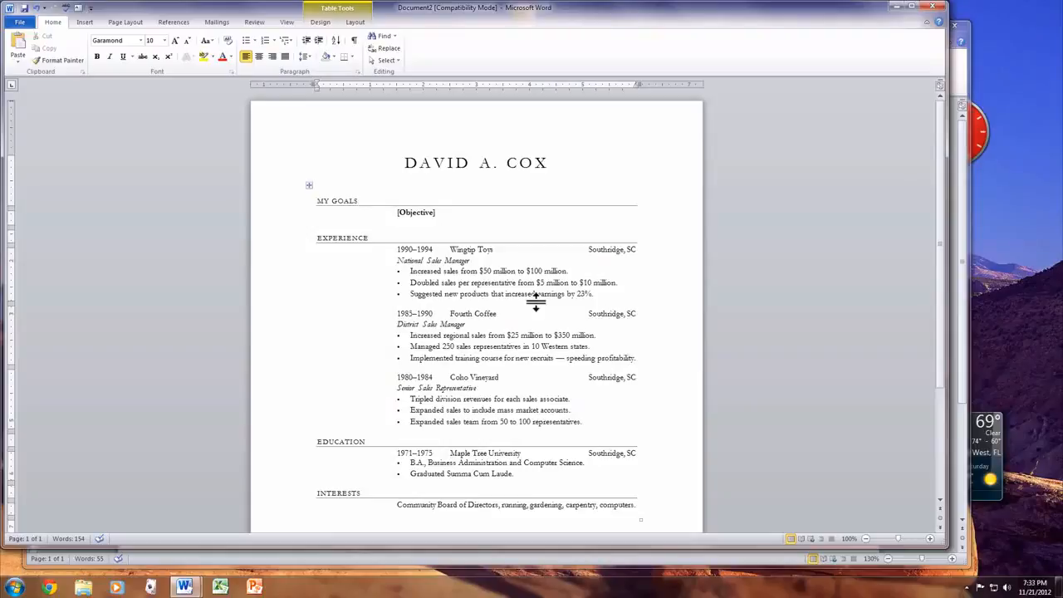
{"action": "scroll", "coordinate": [535, 303], "scroll_direction": "down", "scroll_amount": 4}
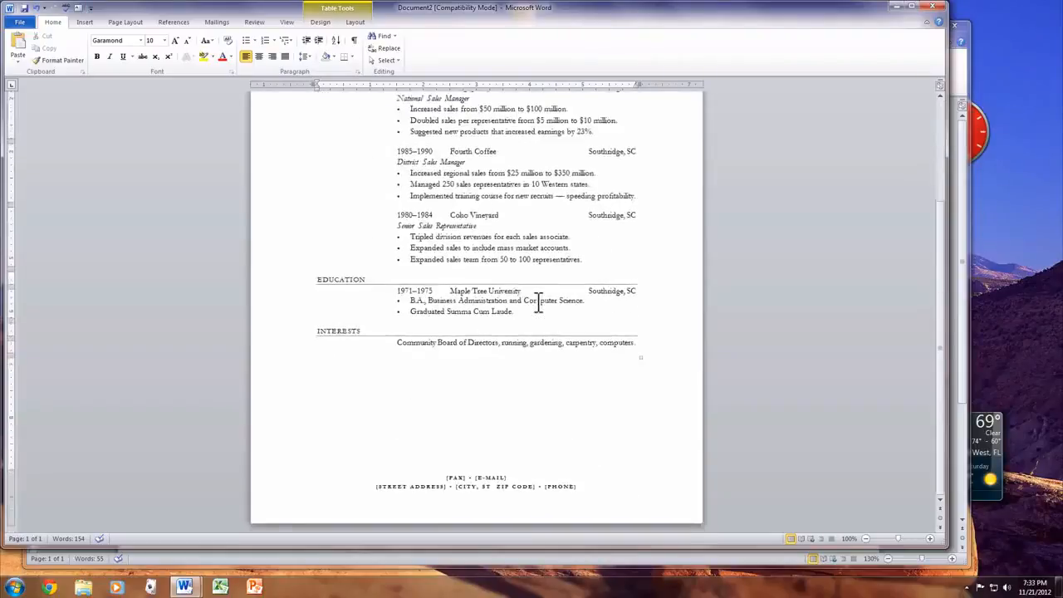
{"action": "scroll", "coordinate": [535, 303], "scroll_direction": "up", "scroll_amount": 4}
{"action": "left_click", "coordinate": [479, 377]}
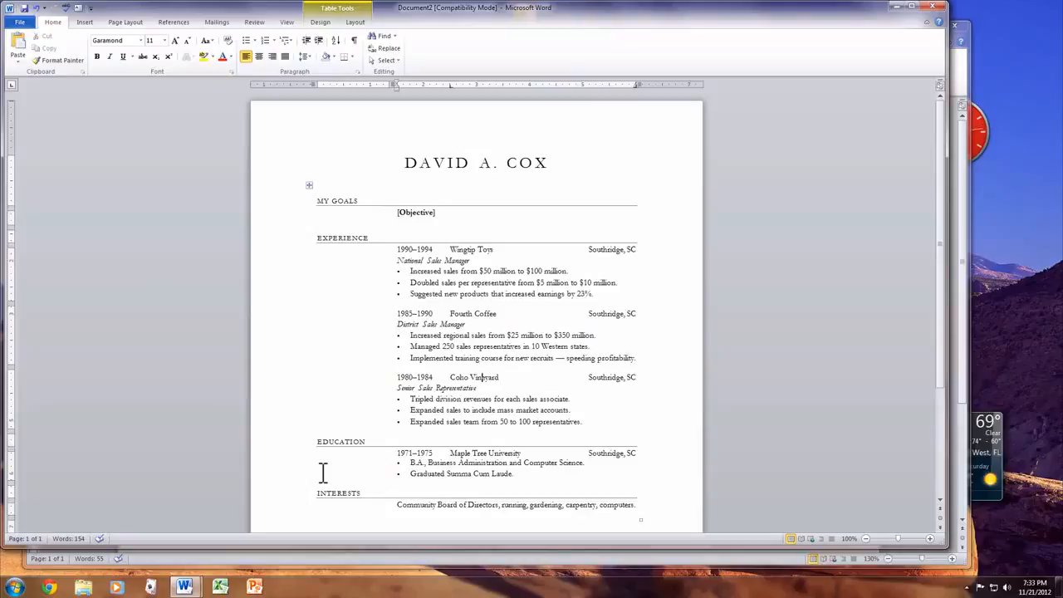
Create a document from the Thanksgiving greeting card (quarter-fold) template in Cards, Holiday cards, and look over the whole card
{"action": "left_click", "coordinate": [19, 23]}
{"action": "left_click", "coordinate": [46, 149]}
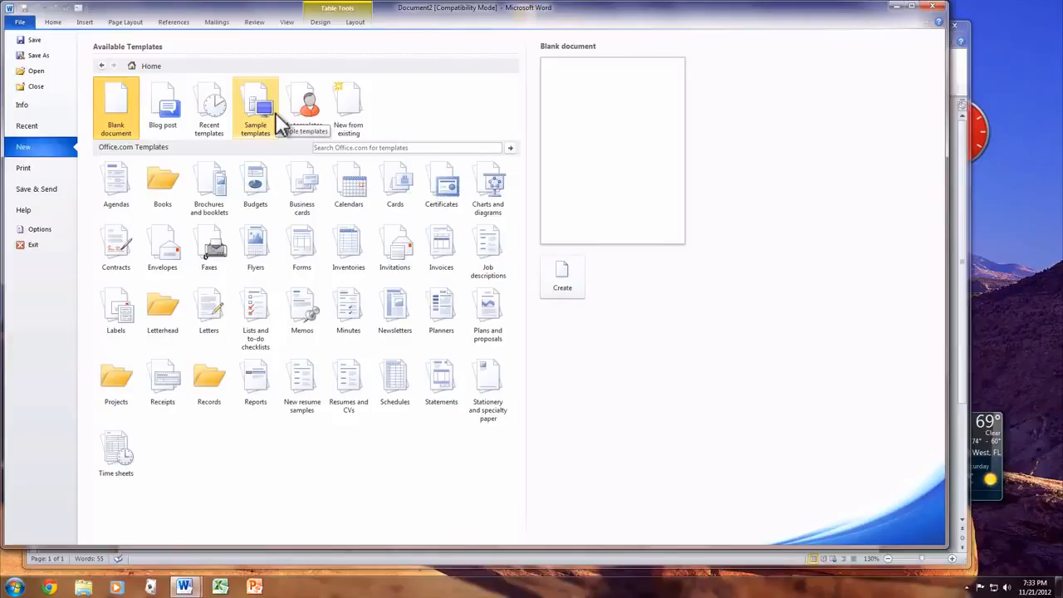
{"action": "left_click", "coordinate": [397, 183]}
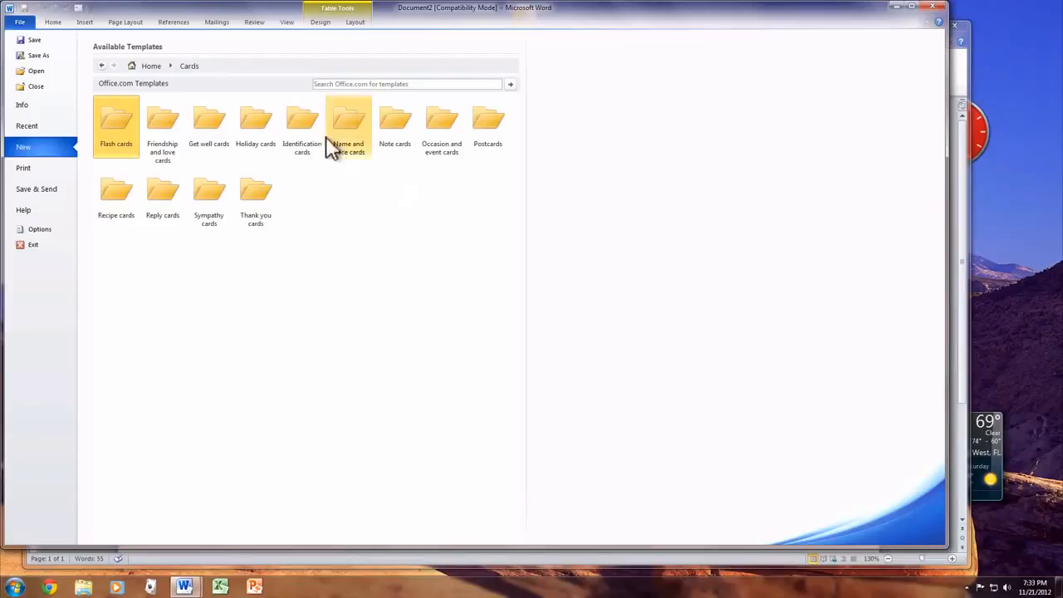
{"action": "left_click", "coordinate": [241, 132]}
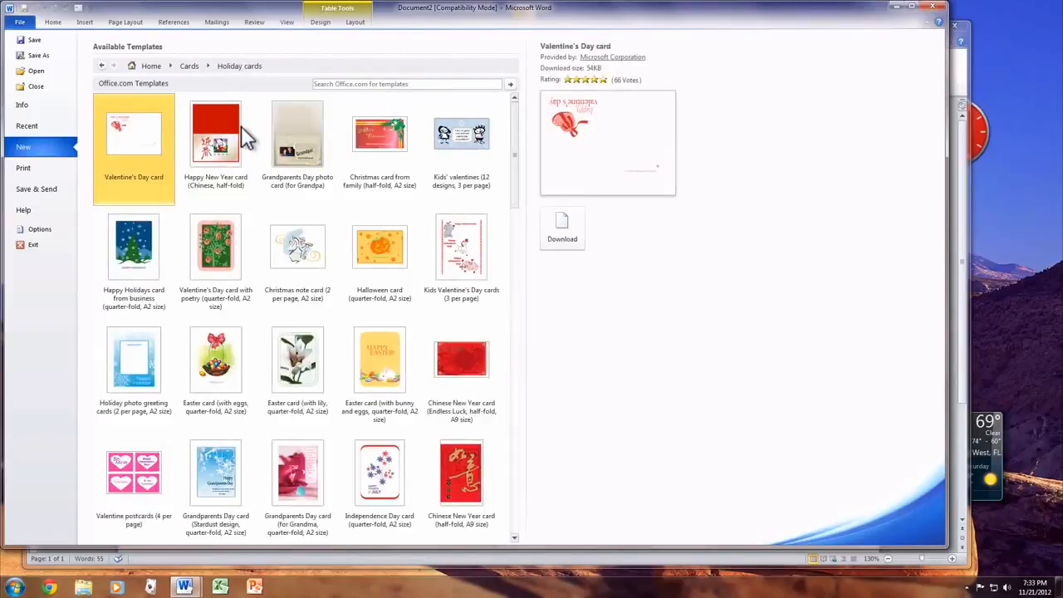
{"action": "scroll", "coordinate": [306, 202], "scroll_direction": "down", "scroll_amount": 10}
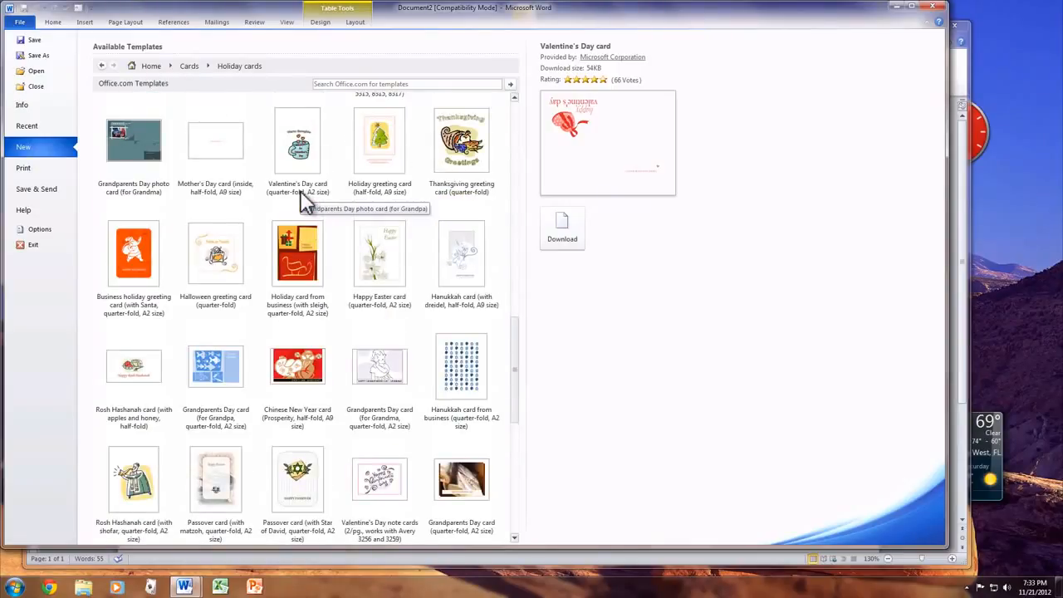
{"action": "double_click", "coordinate": [486, 164]}
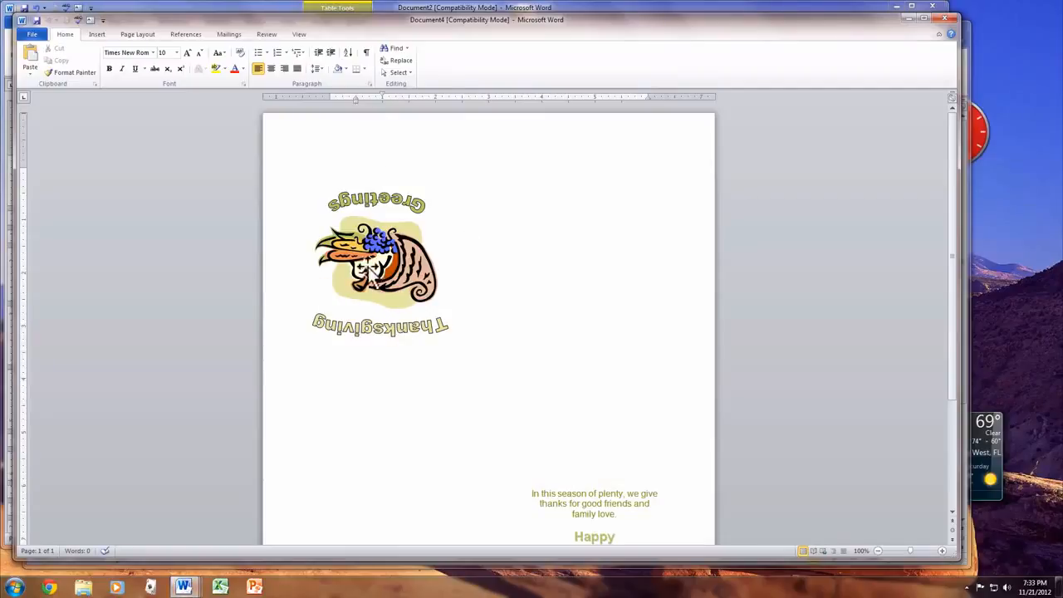
{"action": "scroll", "coordinate": [502, 431], "scroll_direction": "down", "scroll_amount": 3}
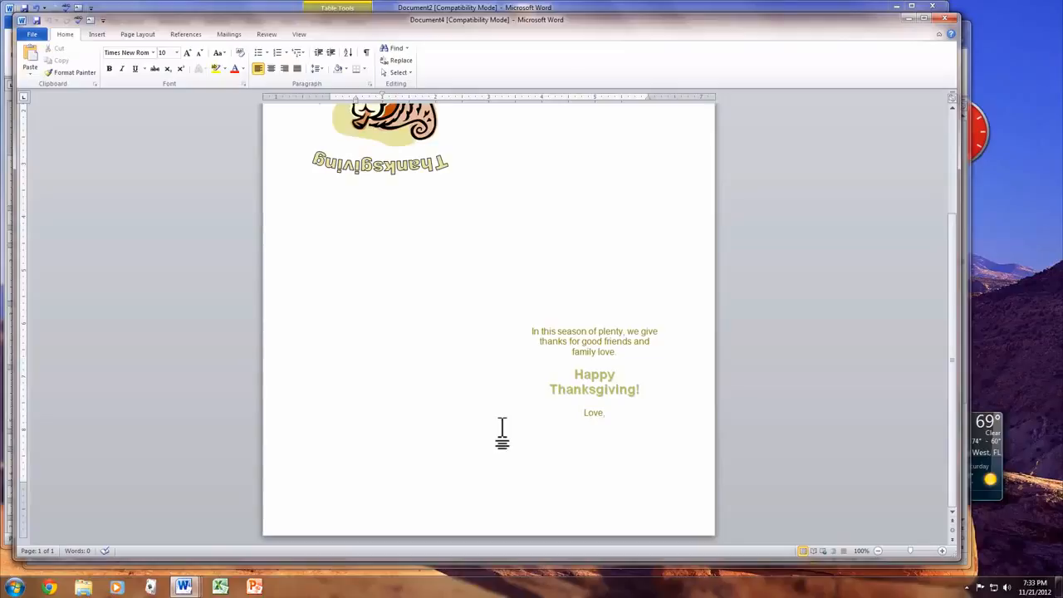
{"action": "scroll", "coordinate": [502, 432], "scroll_direction": "up", "scroll_amount": 3}
{"action": "scroll", "coordinate": [502, 432], "scroll_direction": "down", "scroll_amount": 3}
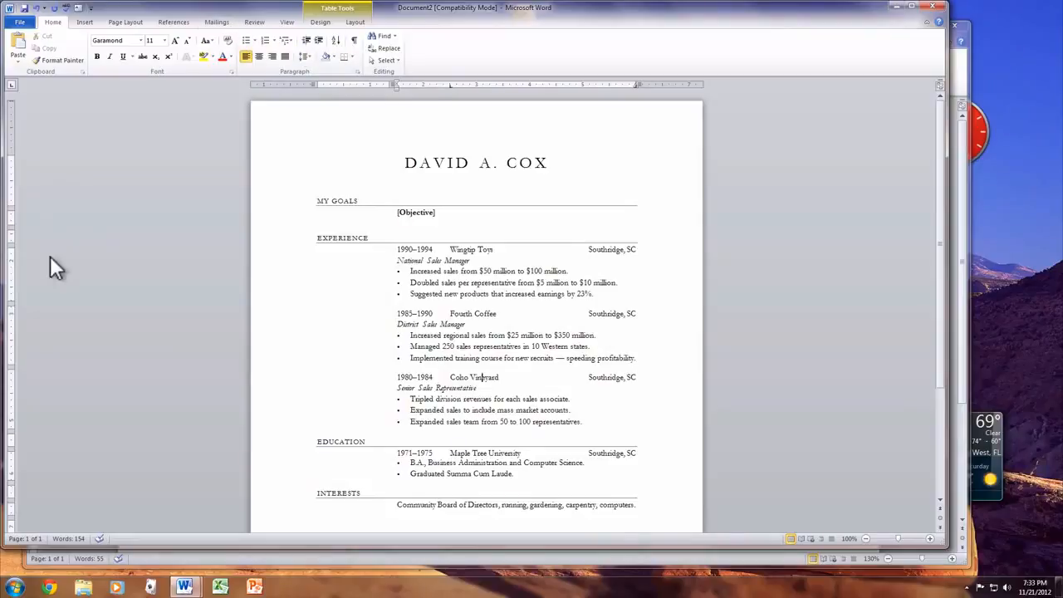
Close the resume document and the document of repeated cat-and-dog sentences without saving either one
{"action": "left_click", "coordinate": [934, 9]}
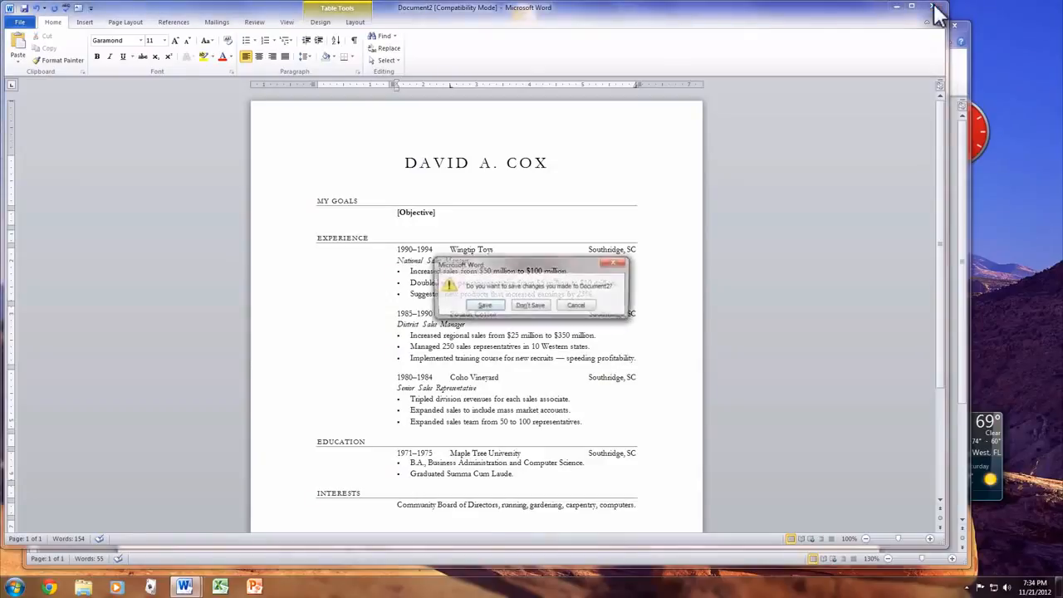
{"action": "left_click", "coordinate": [530, 306]}
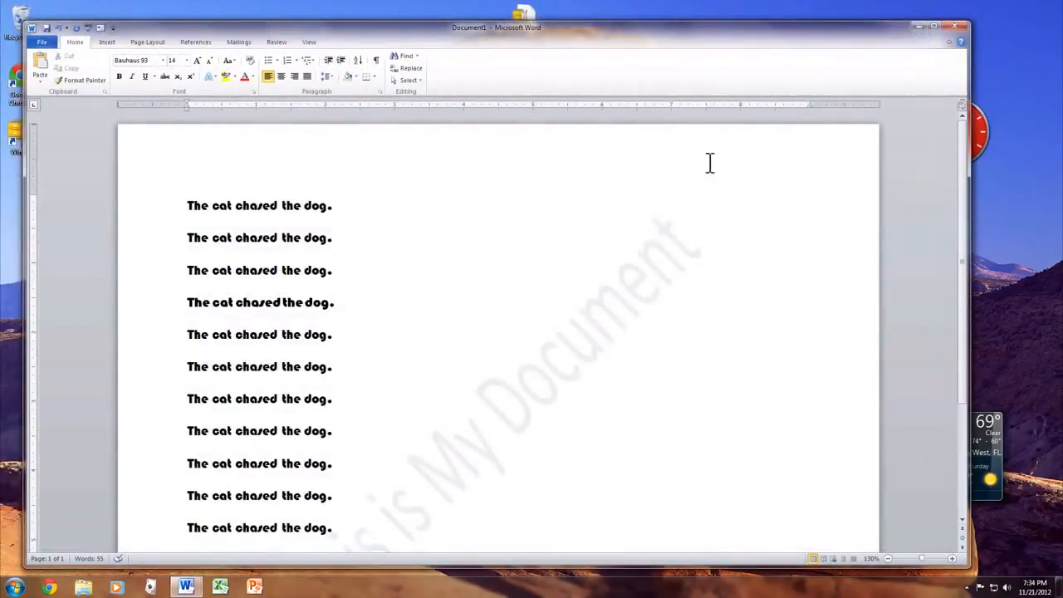
{"action": "left_click", "coordinate": [957, 27]}
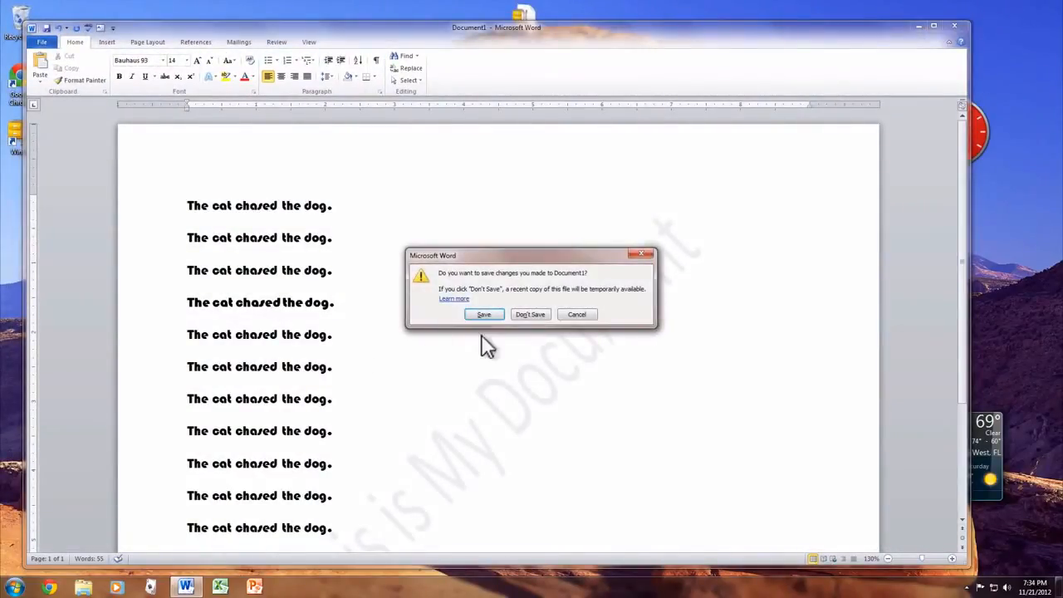
{"action": "left_click", "coordinate": [520, 317]}
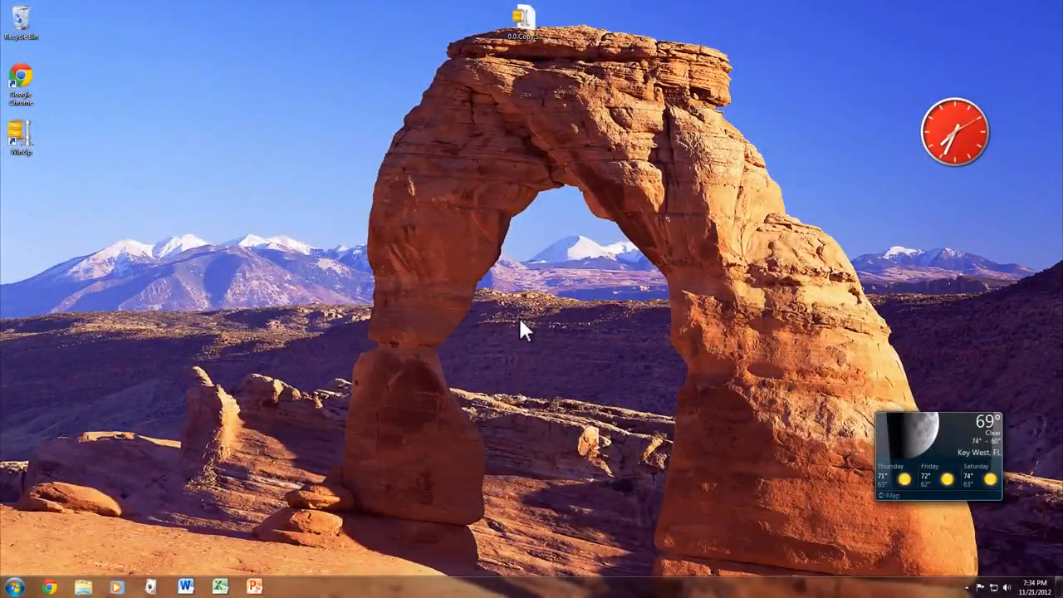
Switch to Excel with a blank workbook and look over the Home, Insert and Formulas commands
{"action": "left_click", "coordinate": [219, 587]}
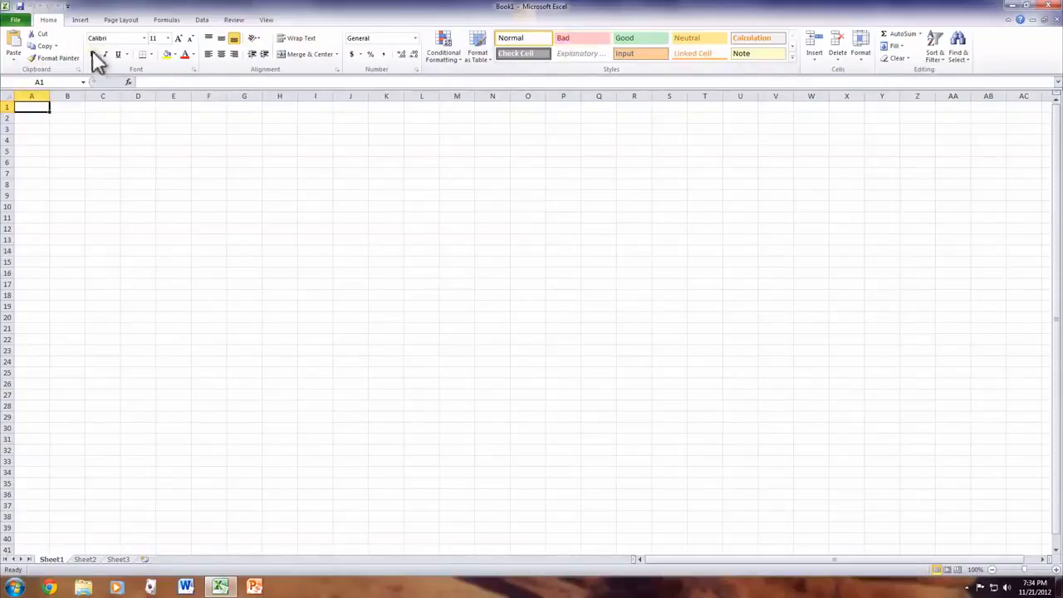
{"action": "left_click", "coordinate": [79, 20]}
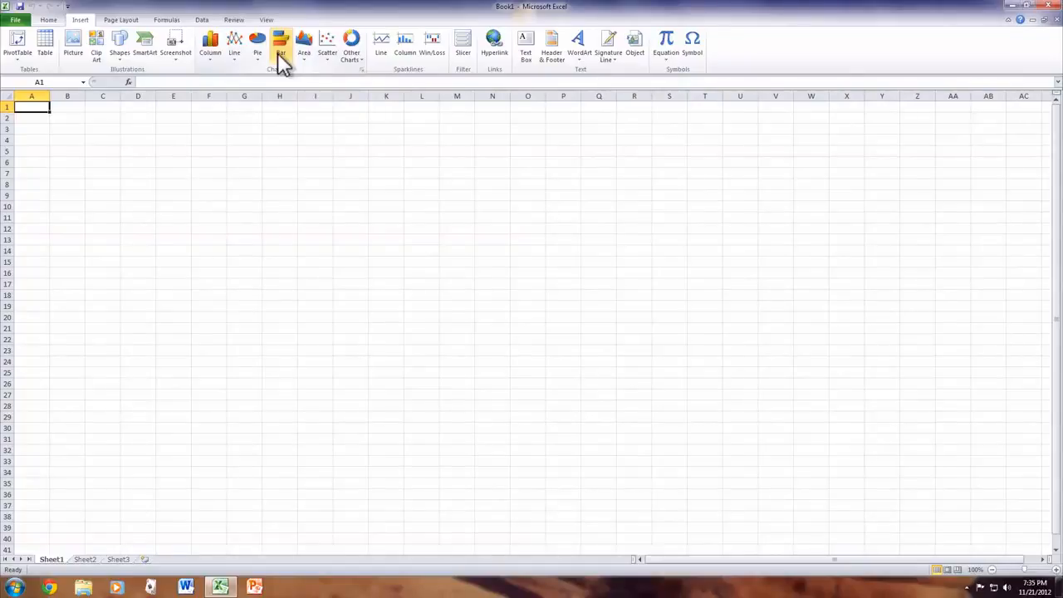
{"action": "left_click", "coordinate": [166, 20]}
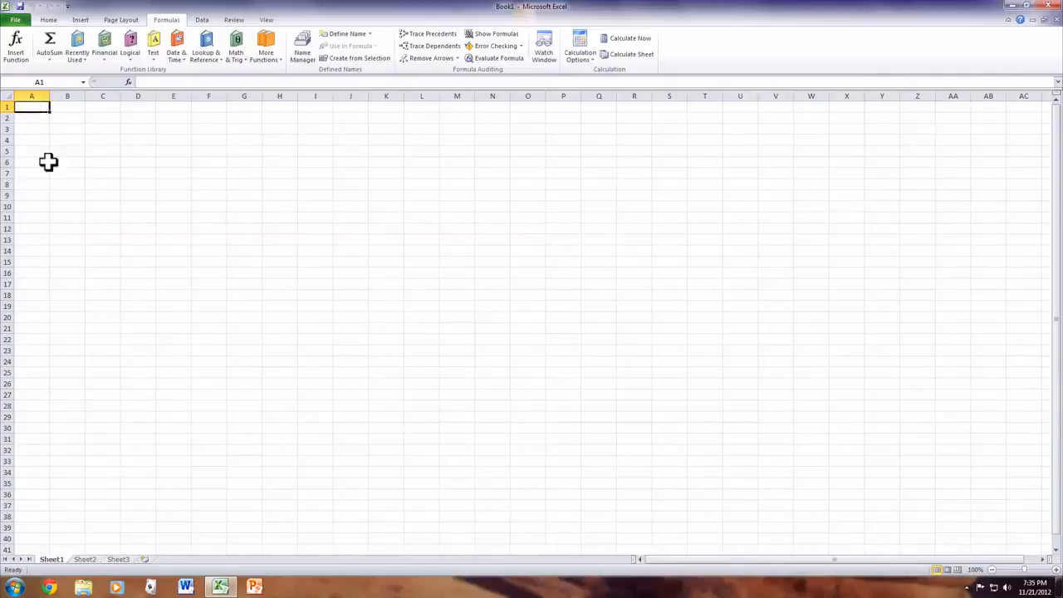
Enter the numbers 42, 452, 626, 884 and 2 down column A in cells A1 to A5
{"action": "type", "text": "42"}
{"action": "key", "text": "Return"}
{"action": "type", "text": "452"}
{"action": "key", "text": "Return"}
{"action": "type", "text": "62"}
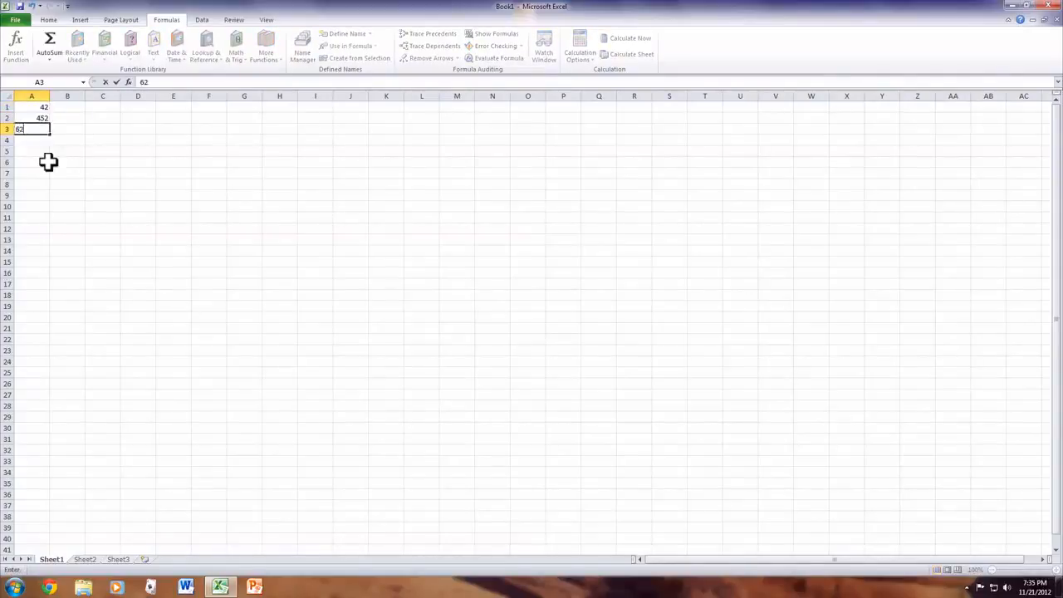
{"action": "type", "text": "6"}
{"action": "key", "text": "Return"}
{"action": "type", "text": "884"}
{"action": "key", "text": "Return"}
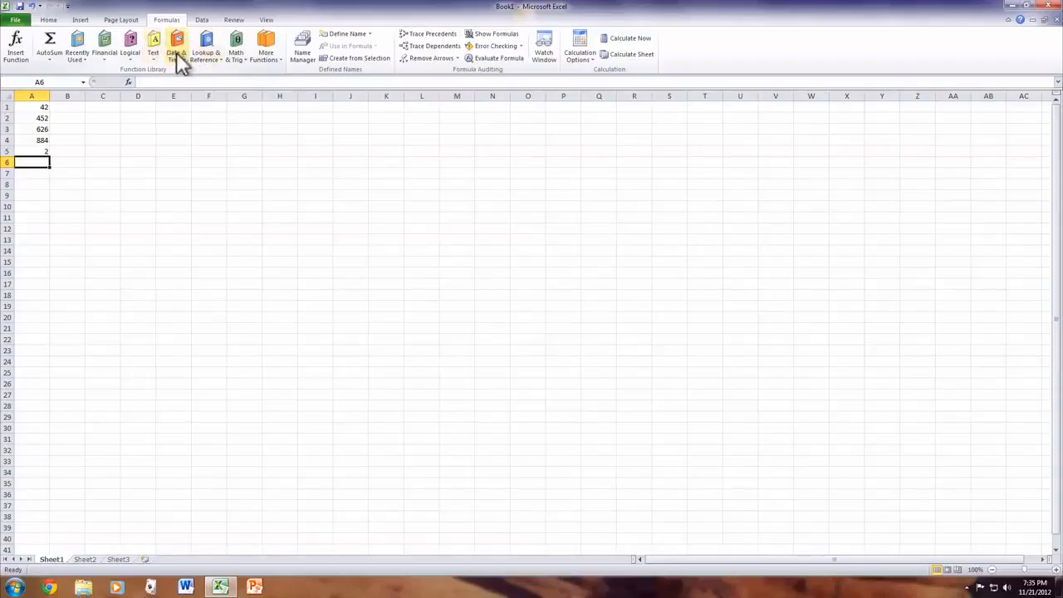
Insert a SUM function in cell A6 that adds the range A1:A5
{"action": "left_click", "coordinate": [81, 55]}
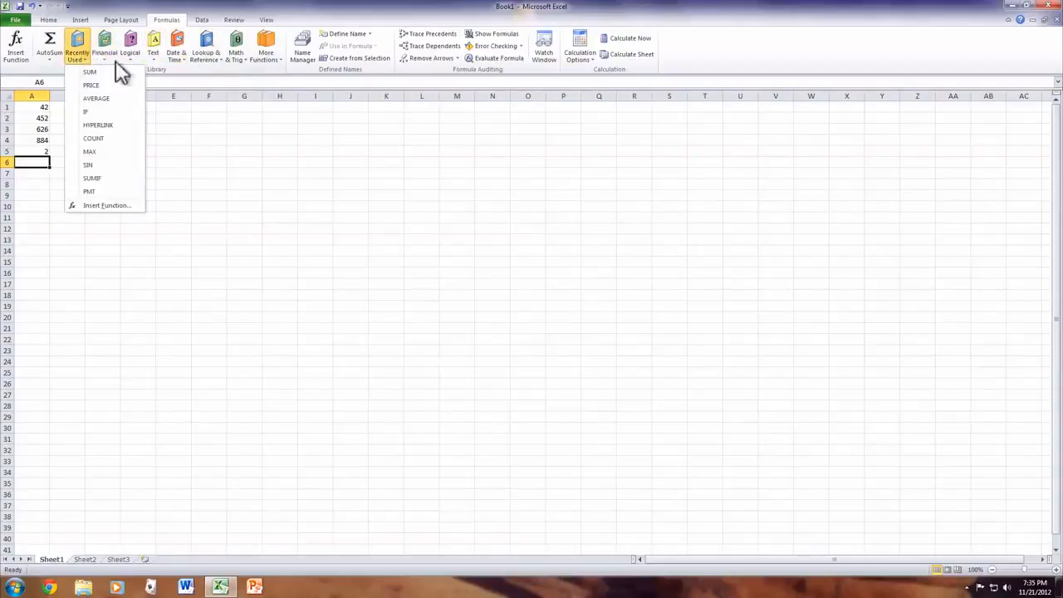
{"action": "left_click", "coordinate": [105, 72]}
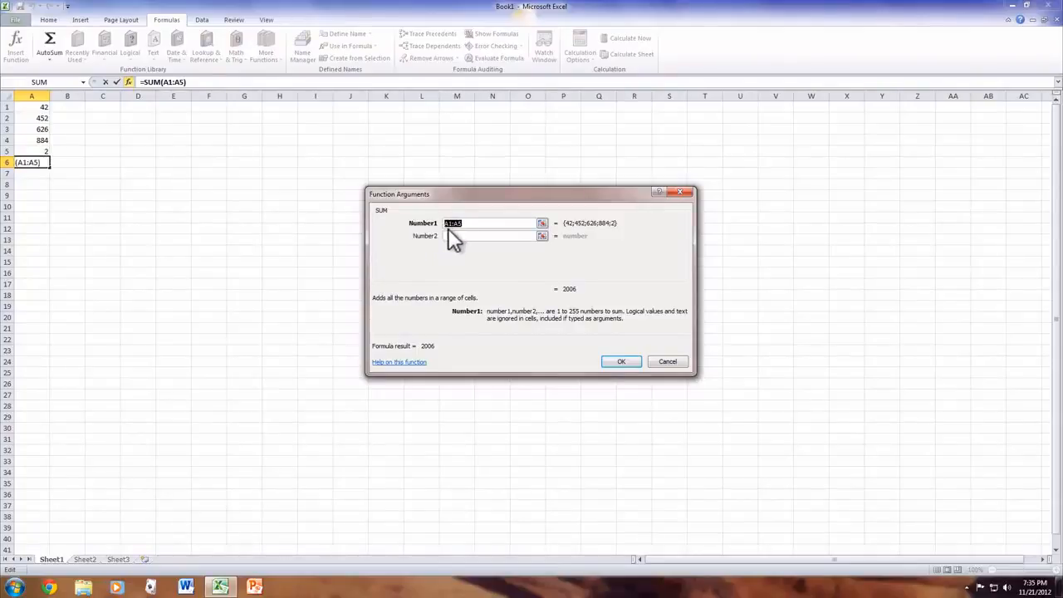
{"action": "left_click", "coordinate": [620, 363]}
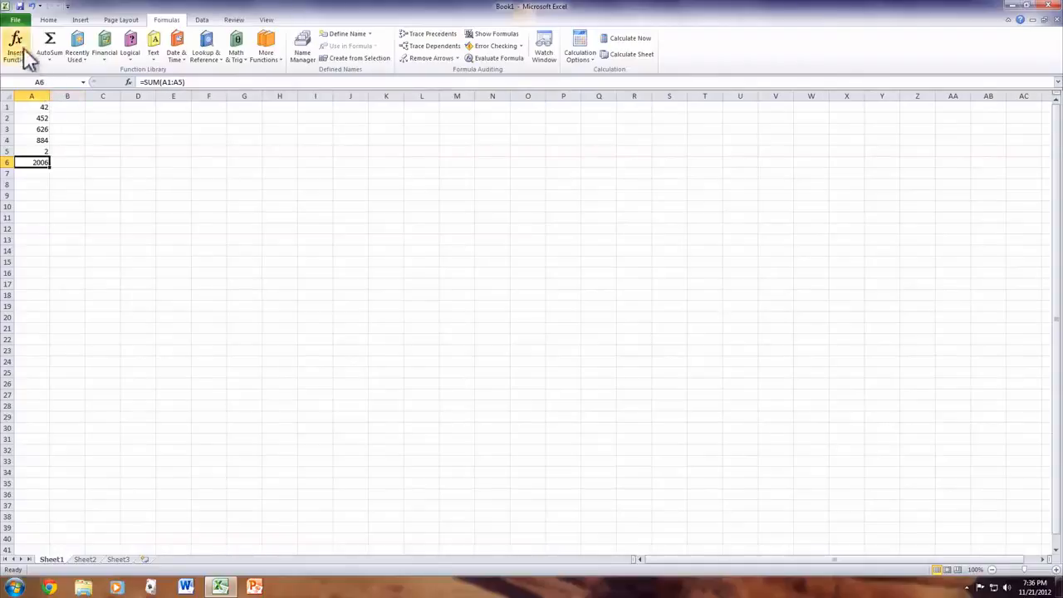
Create a workbook from the Service quote (Simple Lines design) template in Invoices, Bids and quotes
{"action": "left_click", "coordinate": [15, 19]}
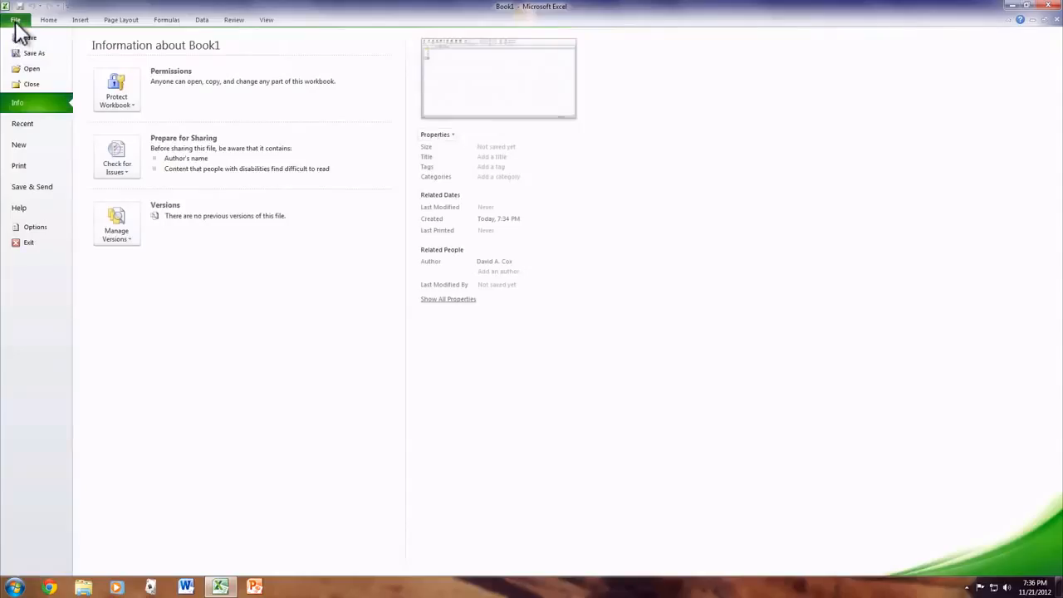
{"action": "left_click", "coordinate": [37, 142]}
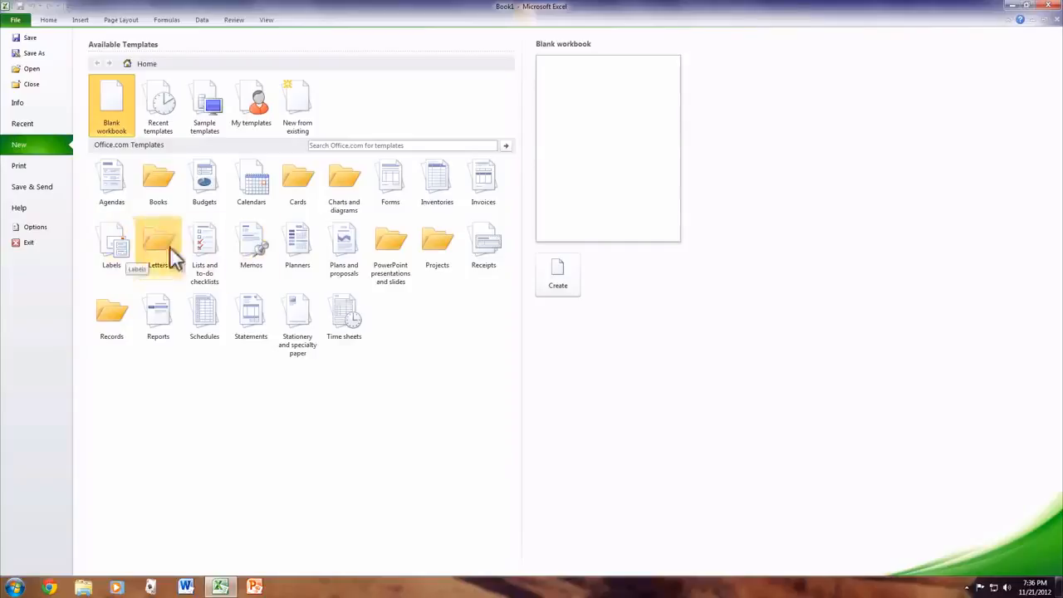
{"action": "left_click", "coordinate": [480, 186]}
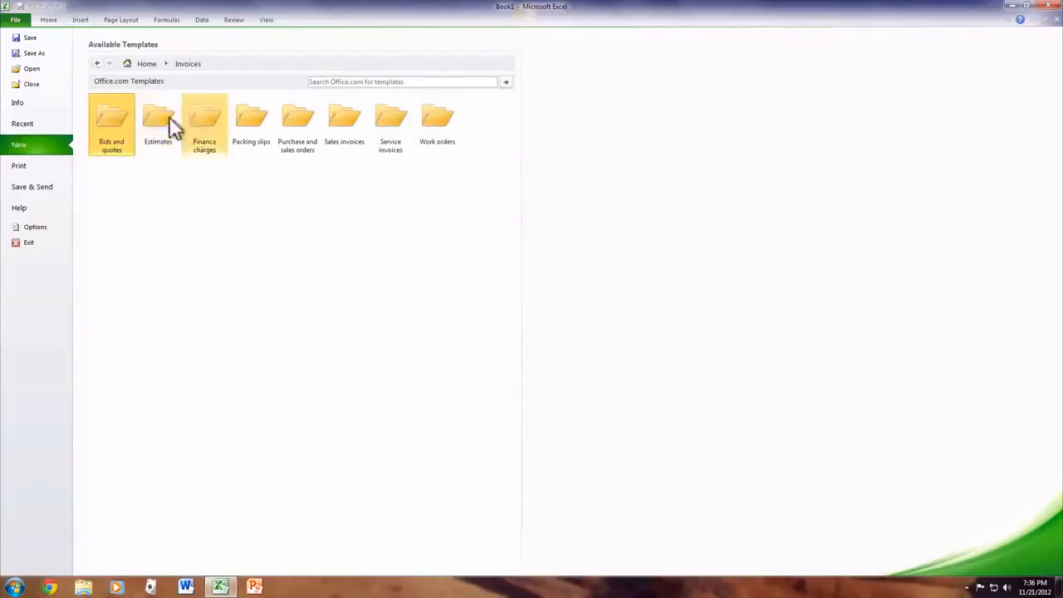
{"action": "left_click", "coordinate": [102, 120]}
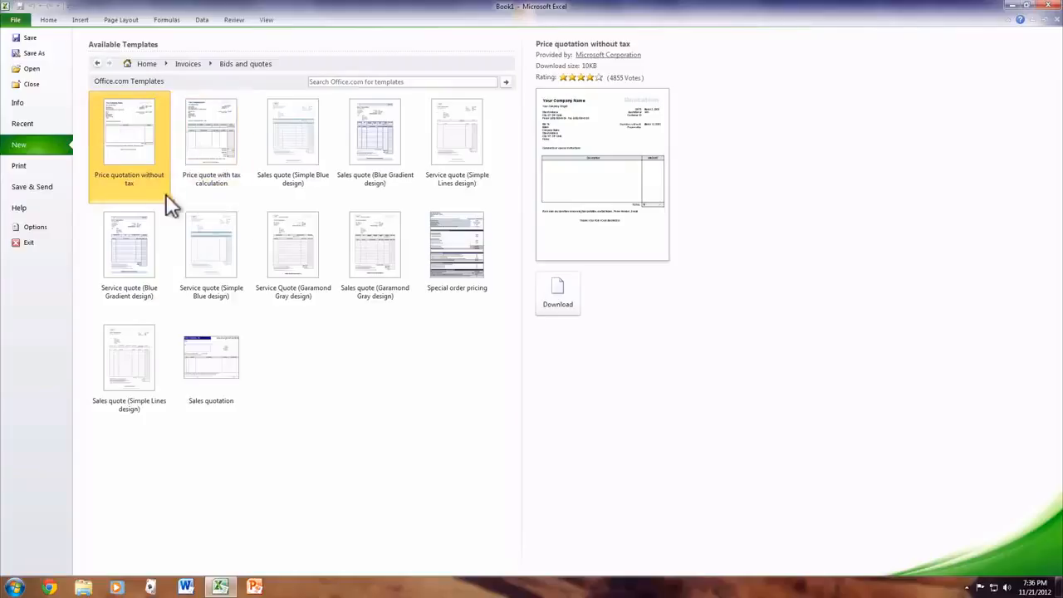
{"action": "left_click", "coordinate": [358, 225]}
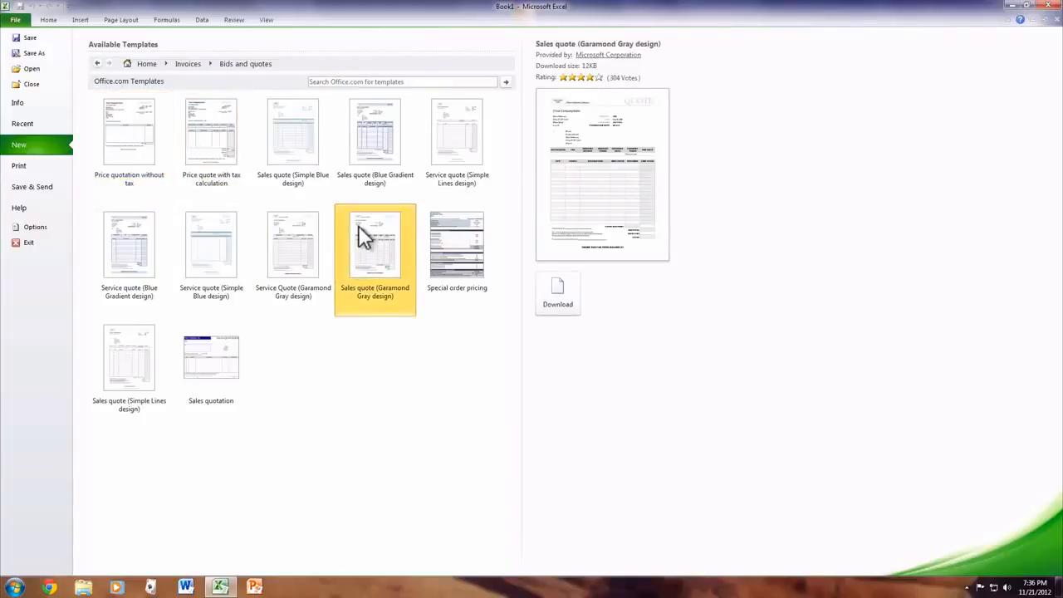
{"action": "double_click", "coordinate": [455, 135]}
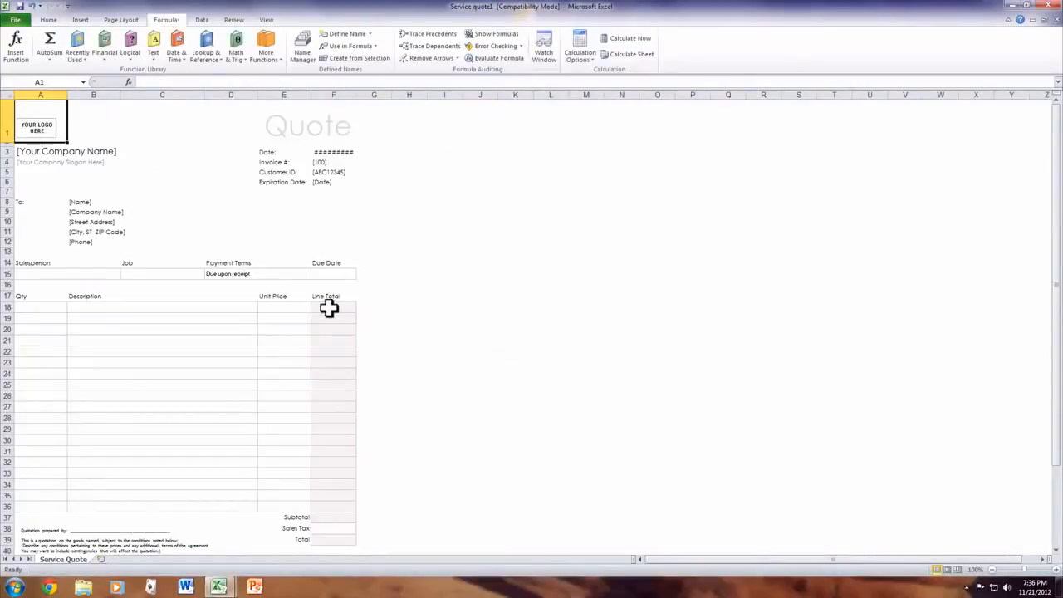
Look over the service quote, including its logo placeholder and description lines, and the workbook view commands
{"action": "scroll", "coordinate": [329, 308], "scroll_direction": "down", "scroll_amount": 1}
{"action": "scroll", "coordinate": [329, 308], "scroll_direction": "up", "scroll_amount": 1}
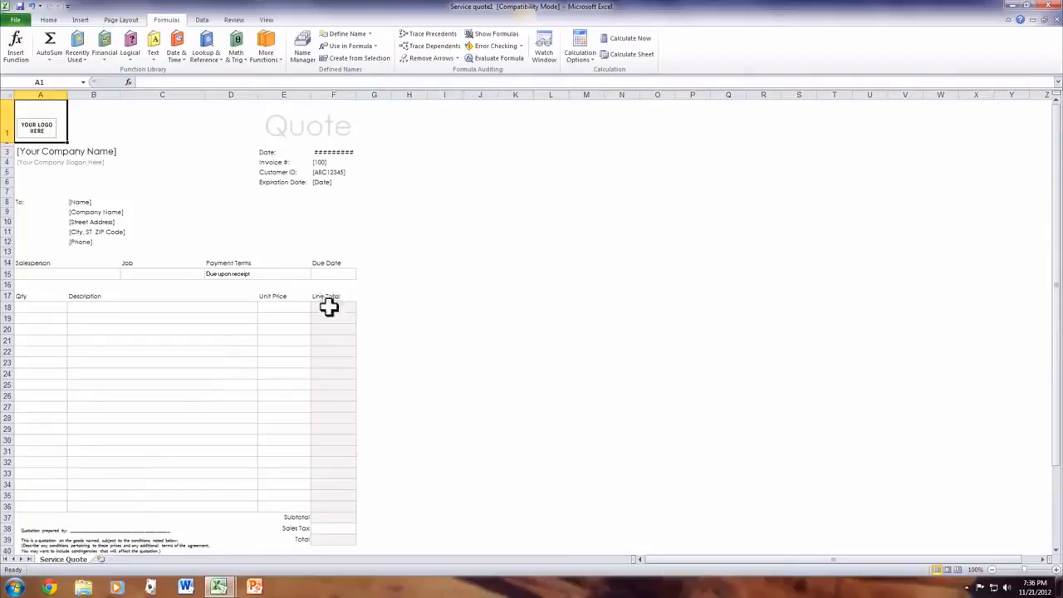
{"action": "left_click", "coordinate": [39, 123]}
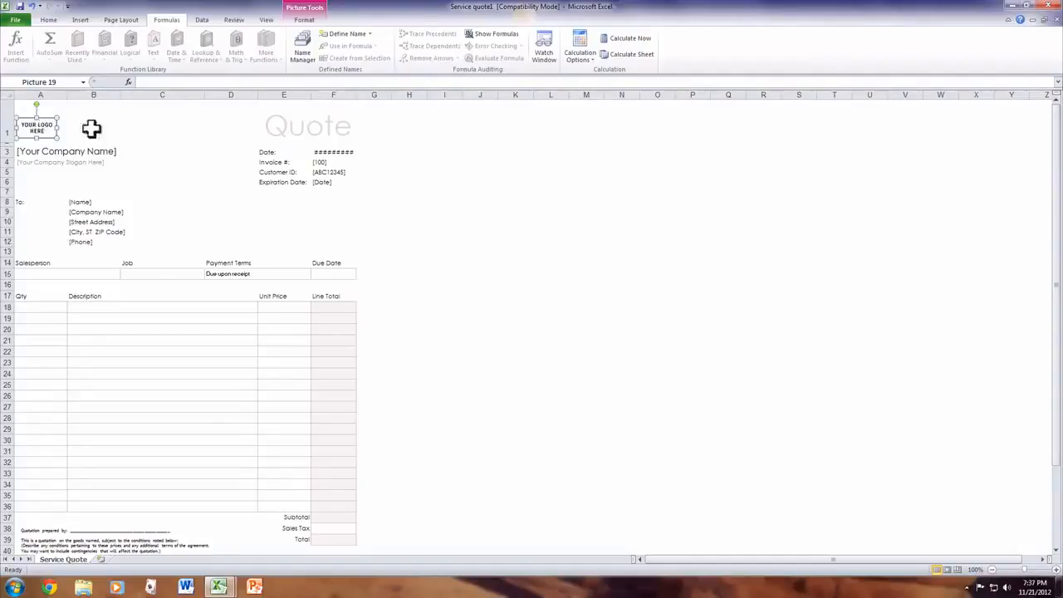
{"action": "left_click", "coordinate": [117, 323]}
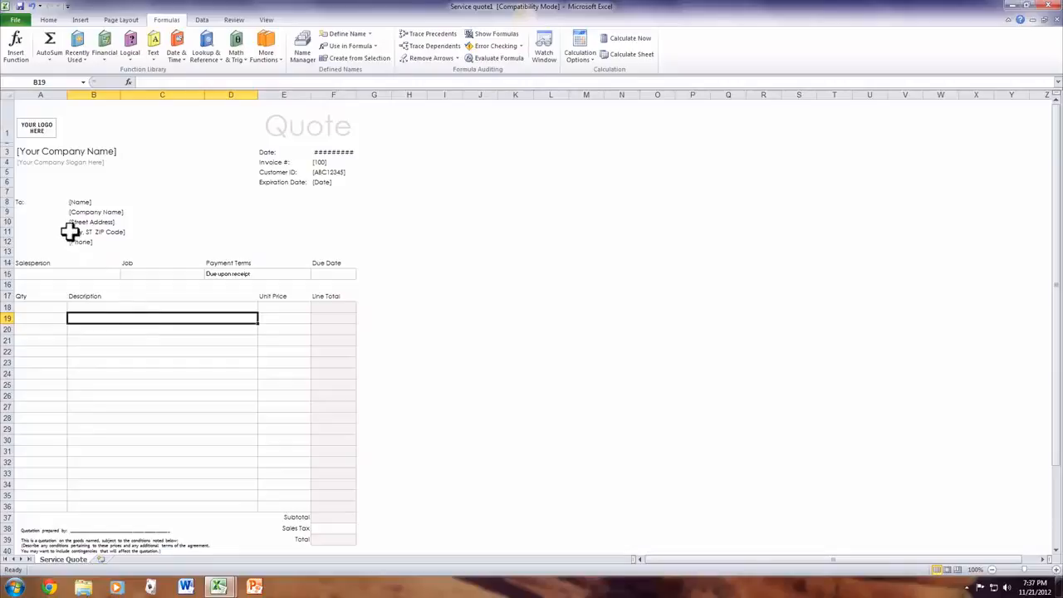
{"action": "left_click", "coordinate": [267, 23]}
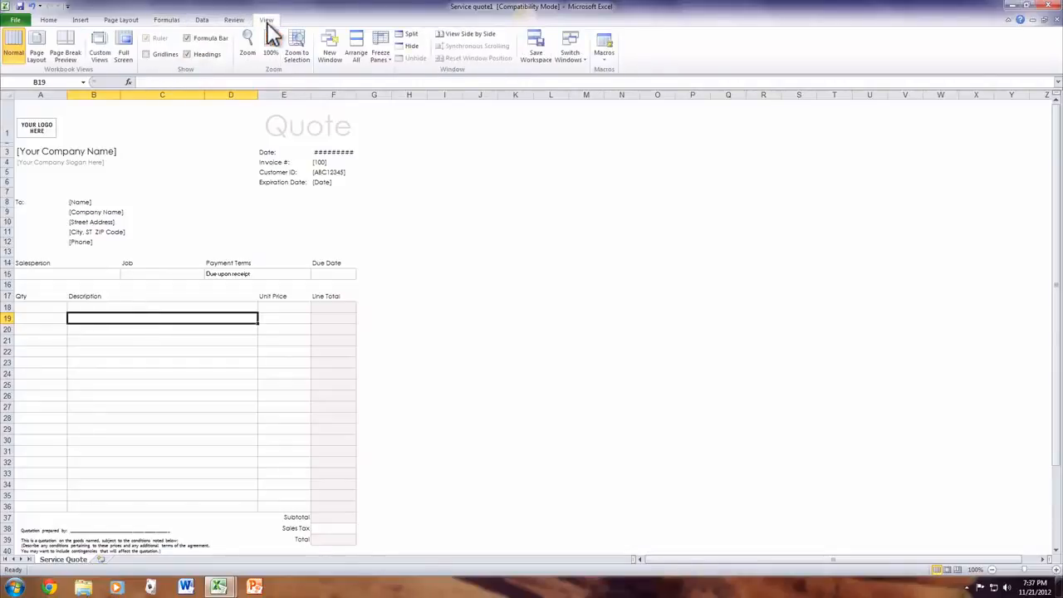
Create a workbook from the Expense budget spreadsheet template in Budgets, Business budgets
{"action": "left_click", "coordinate": [17, 19]}
{"action": "left_click", "coordinate": [23, 146]}
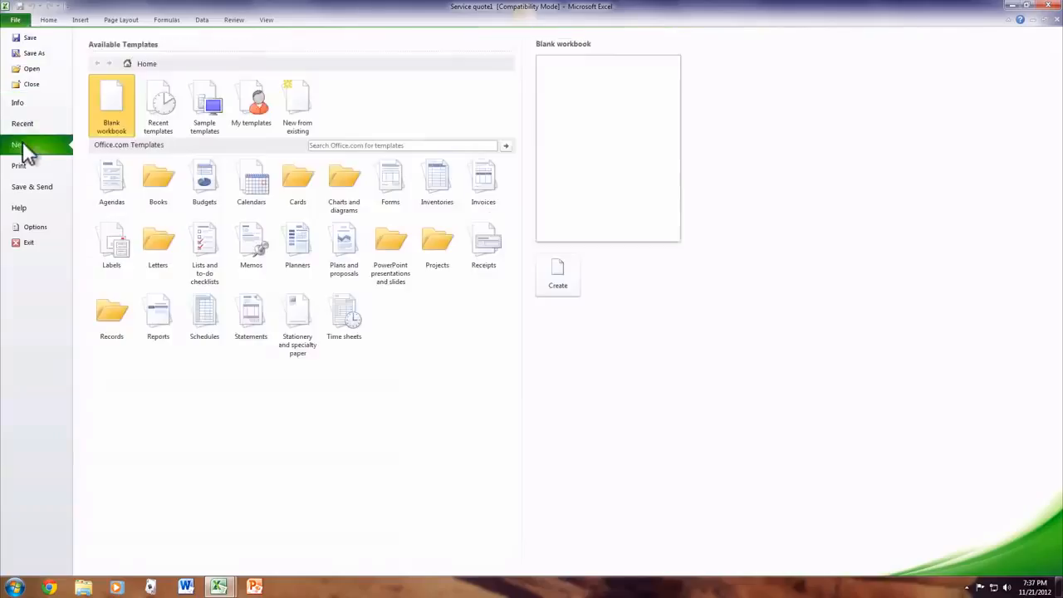
{"action": "left_click", "coordinate": [208, 178]}
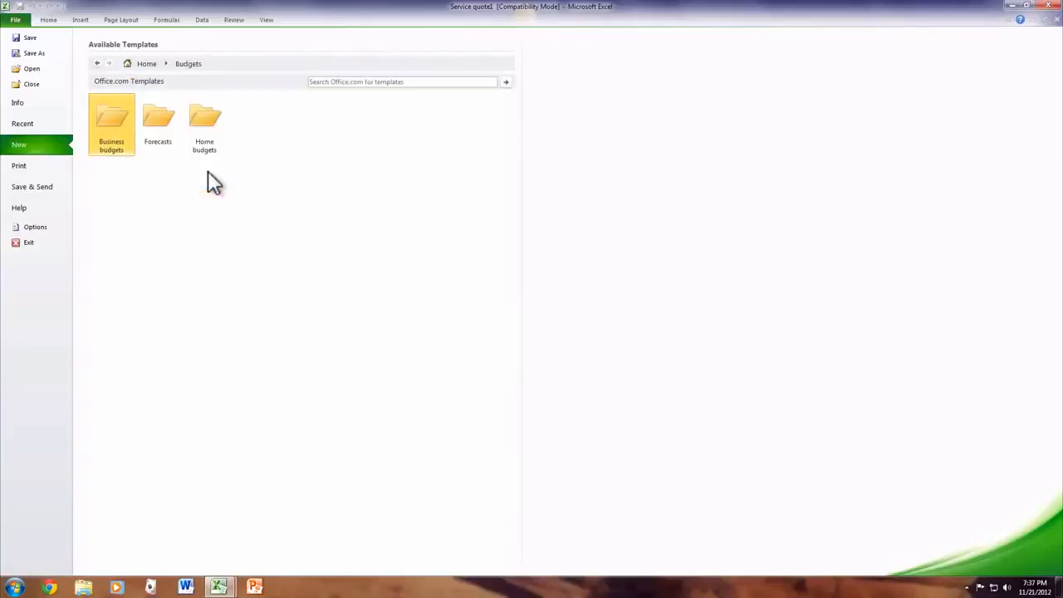
{"action": "left_click", "coordinate": [116, 125]}
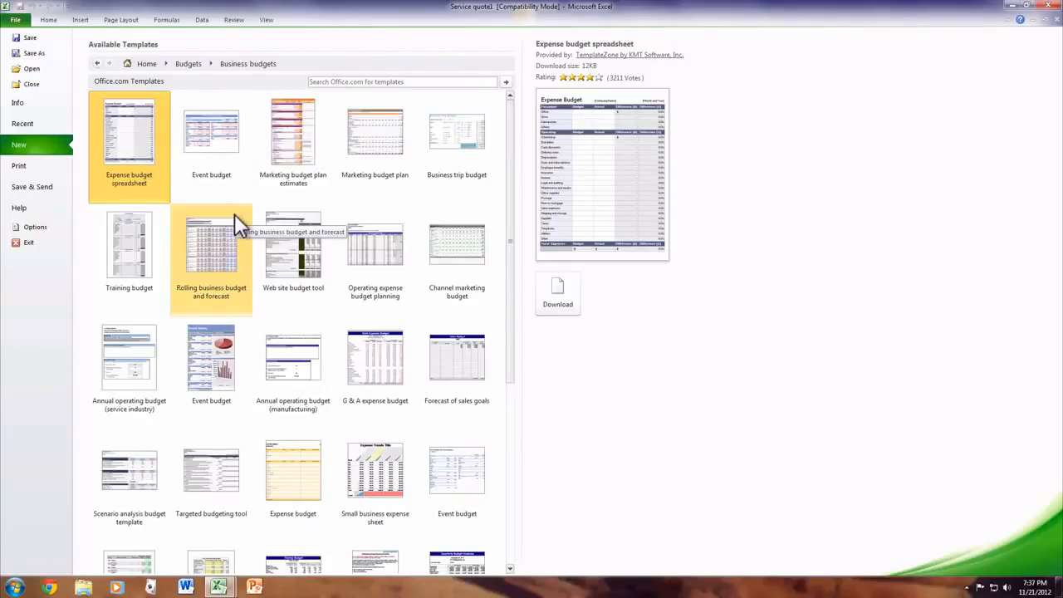
{"action": "double_click", "coordinate": [123, 140]}
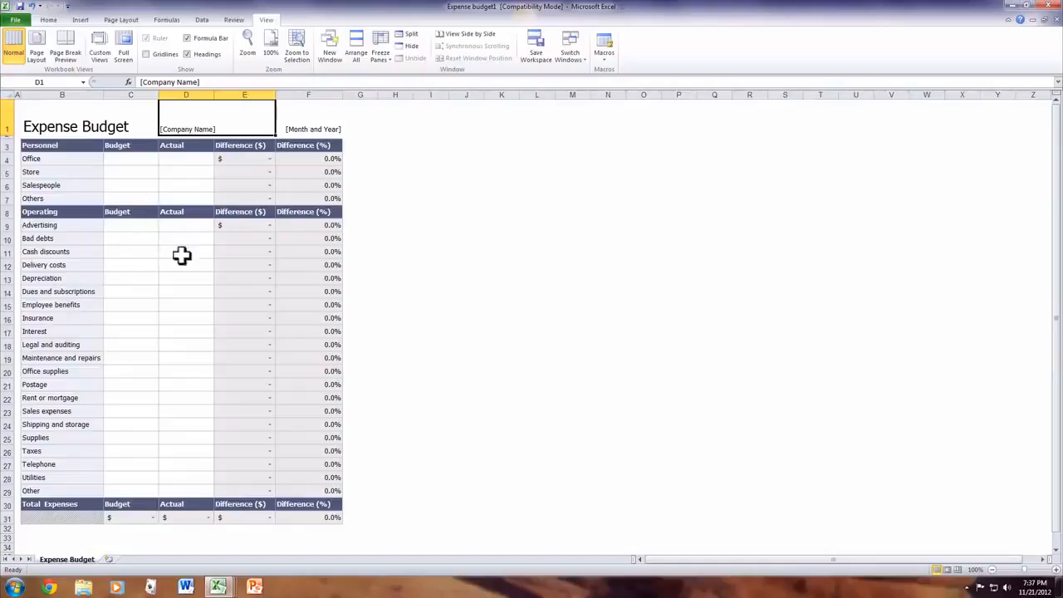
Enter a budget of 50 and an actual amount of 30 for Advertising in the Operating section
{"action": "left_click", "coordinate": [141, 229]}
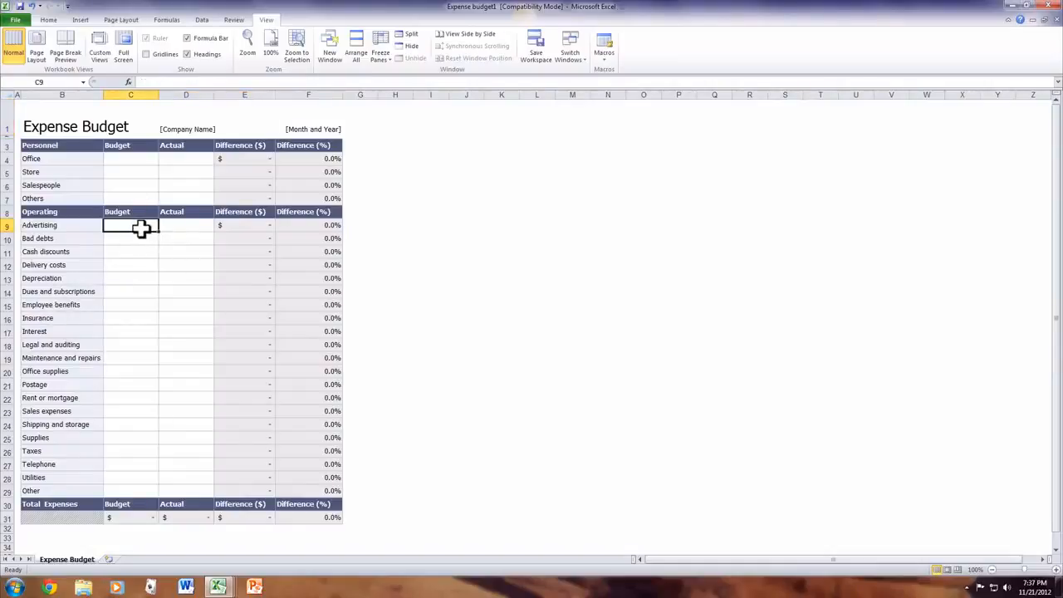
{"action": "type", "text": "50"}
{"action": "key", "text": "Tab"}
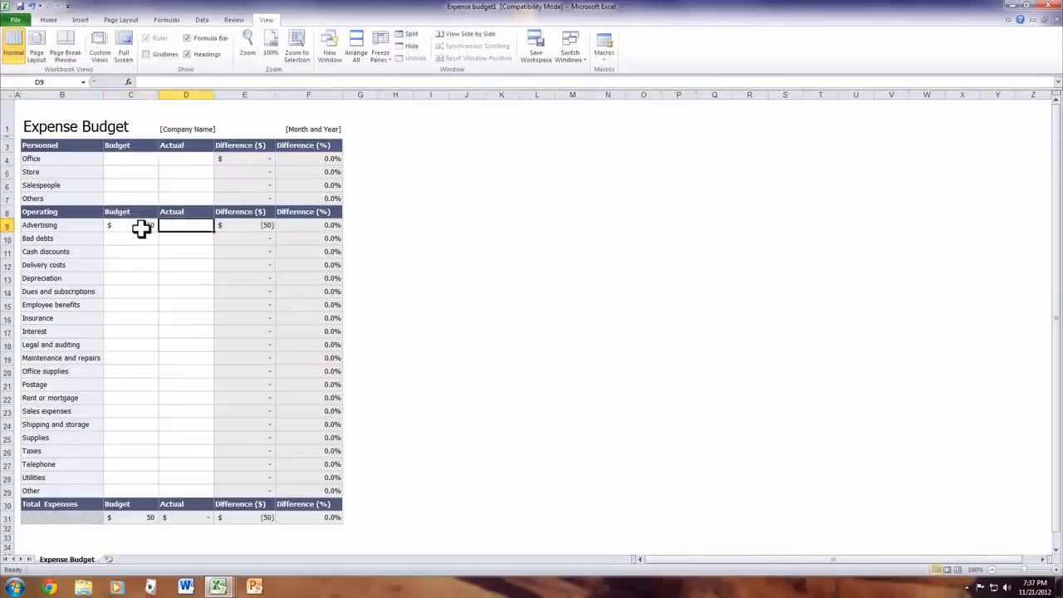
{"action": "type", "text": "30"}
{"action": "key", "text": "Tab"}
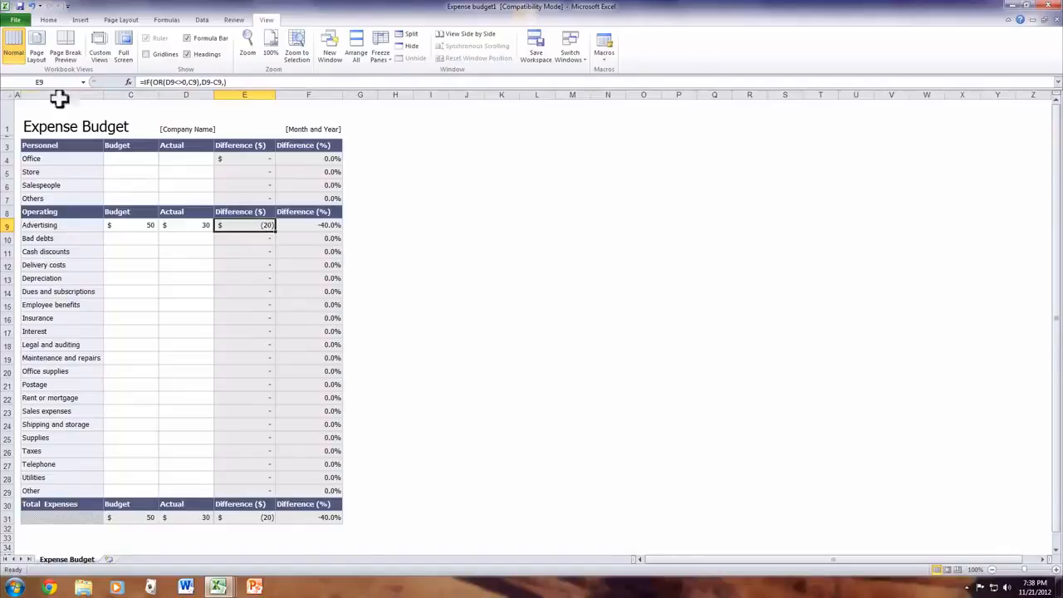
Close the expense budget, the service quote and the workbook with the summed numbers without saving any of them
{"action": "double_click", "coordinate": [4, 5]}
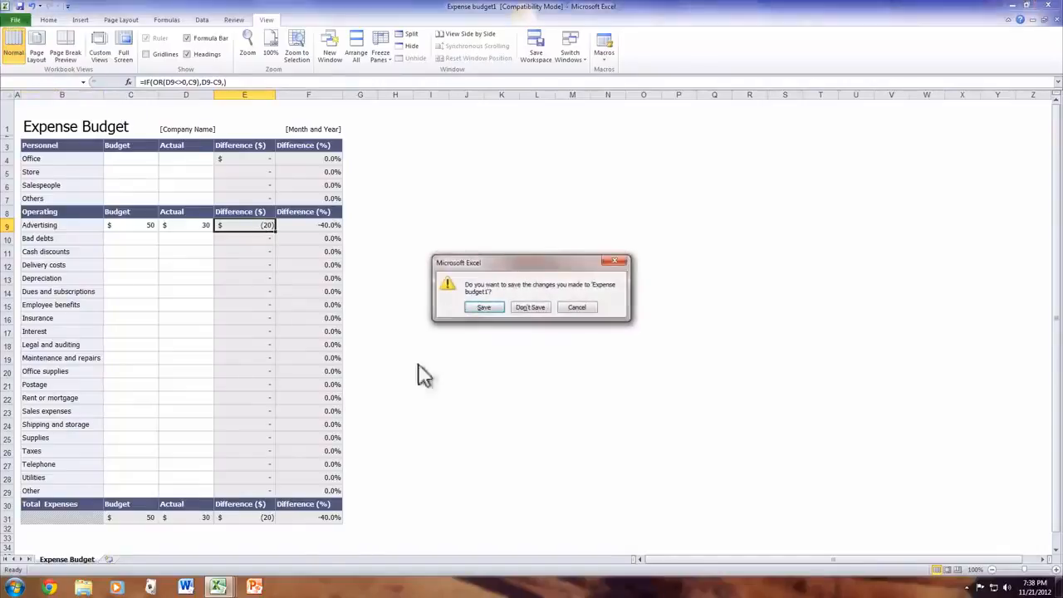
{"action": "left_click", "coordinate": [542, 302]}
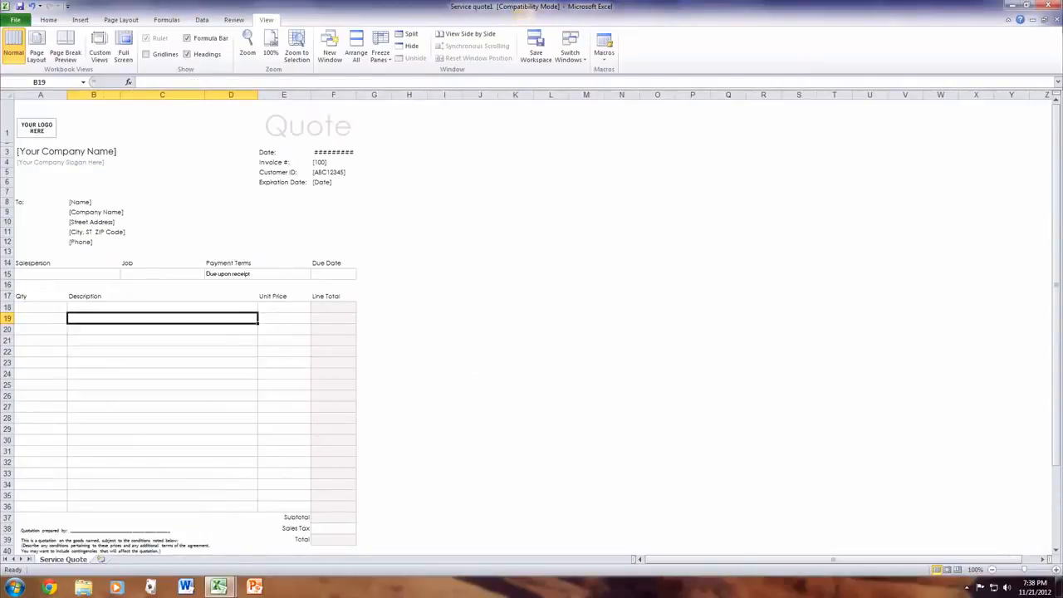
{"action": "left_click", "coordinate": [1046, 5]}
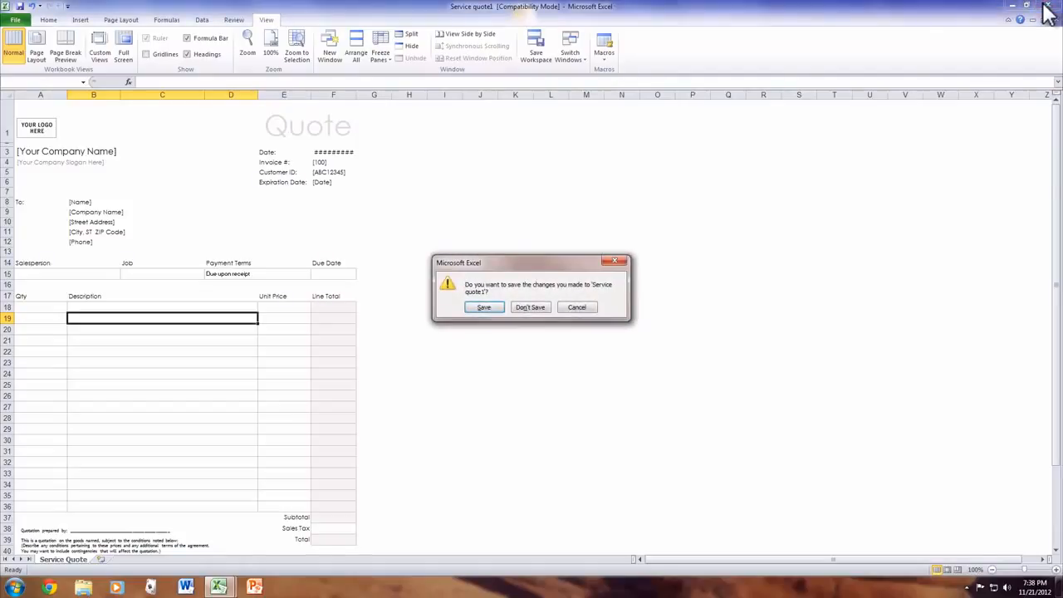
{"action": "left_click", "coordinate": [548, 306]}
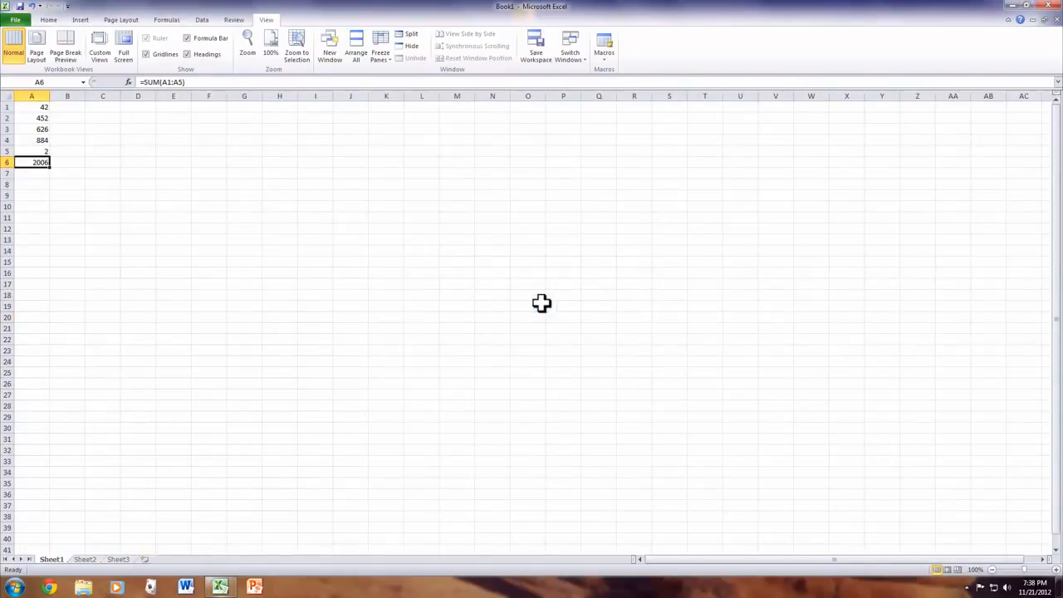
{"action": "left_click", "coordinate": [1047, 5]}
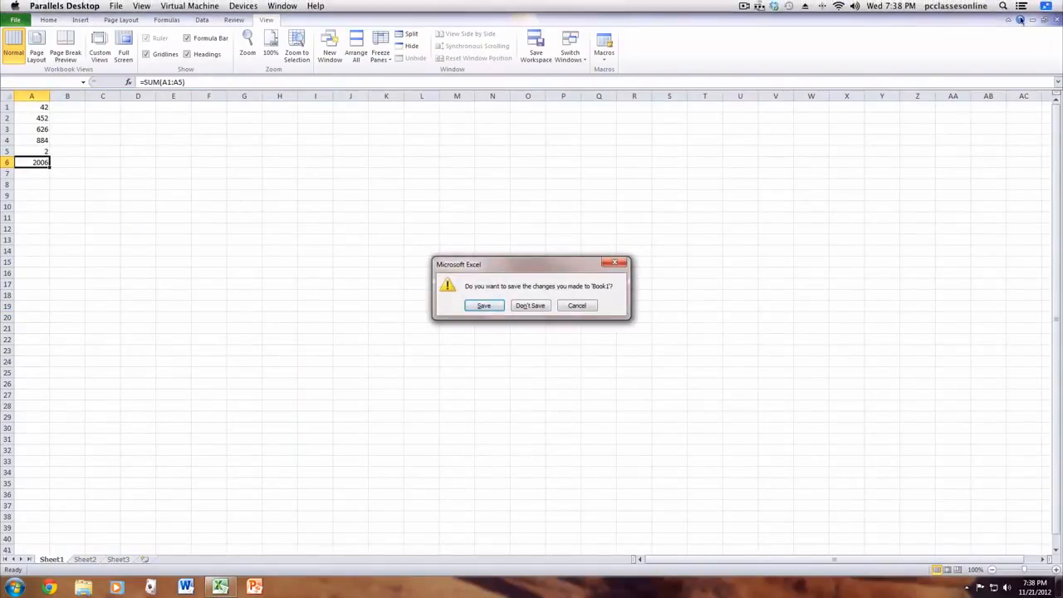
{"action": "left_click", "coordinate": [534, 306]}
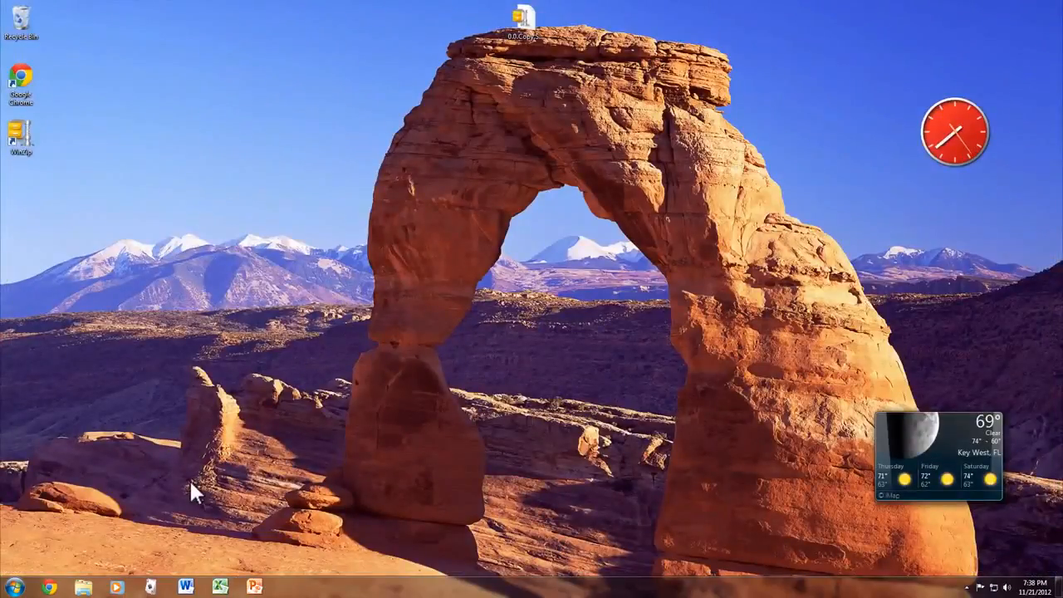
Start PowerPoint
{"action": "left_click", "coordinate": [264, 590]}
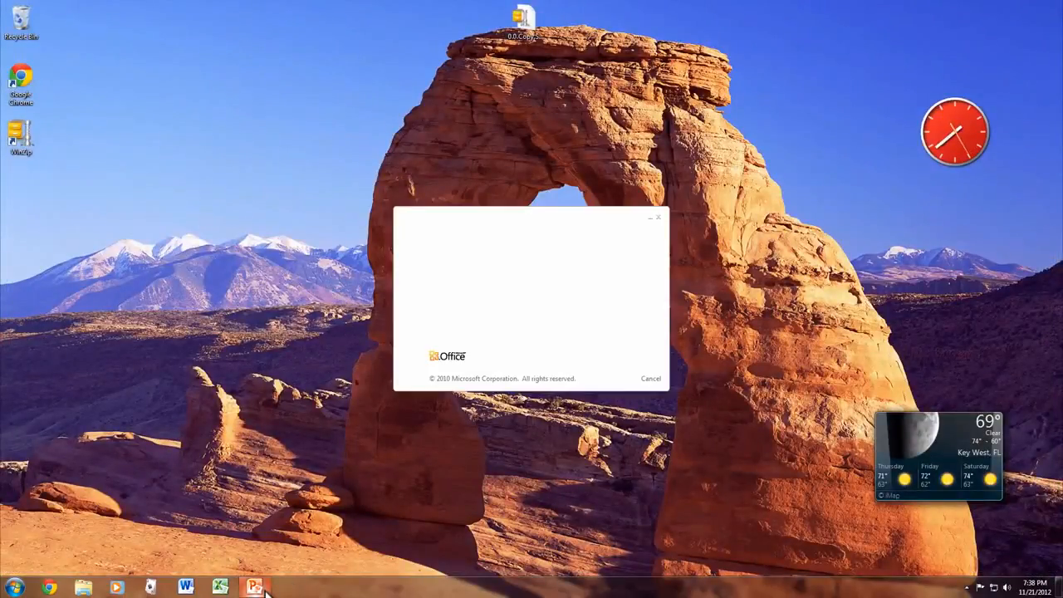